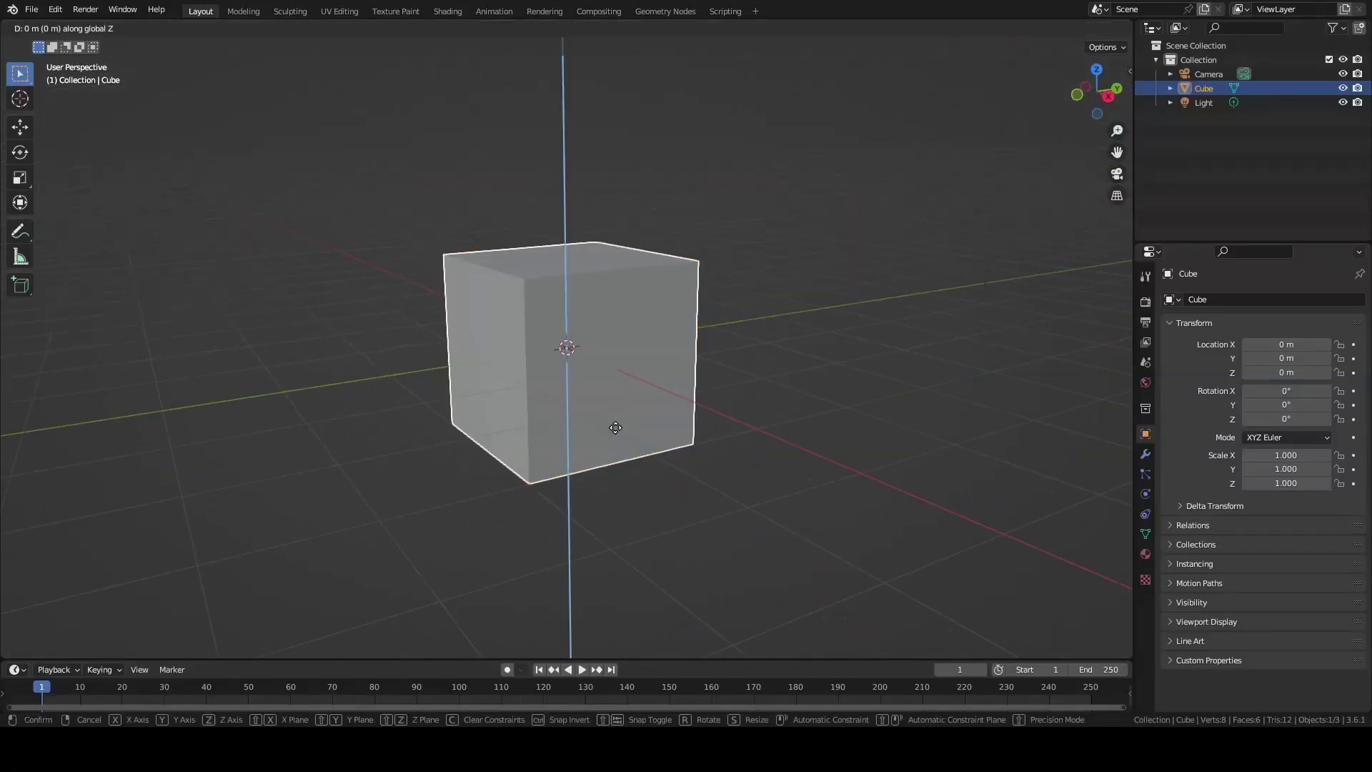
Raise the cube 1 m and stretch it along the Y axis
key("1")
key("Return")
key("s")
key("y")
key("2")
key("Return")
type("sy0.5")
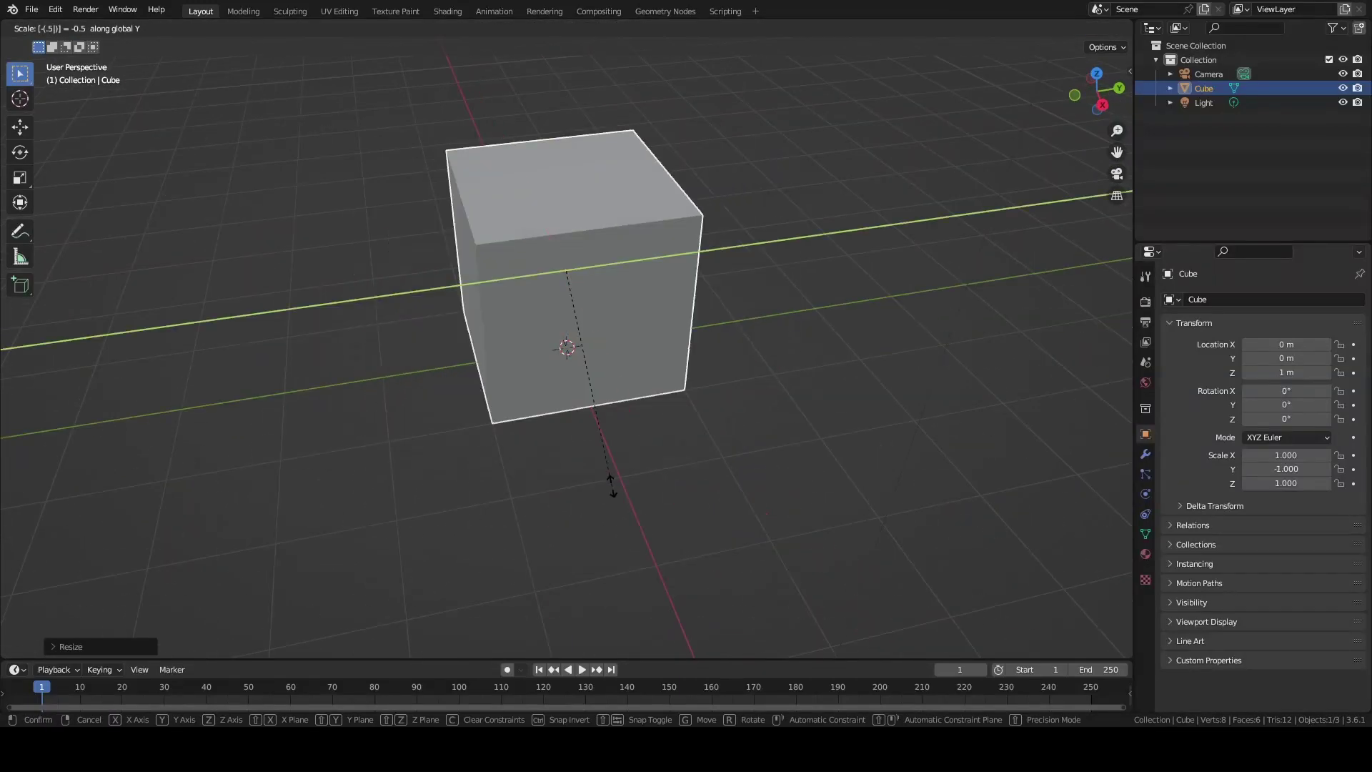
key("BackSpace")
key("BackSpace")
key("BackSpace")
left_click(855, 379)
In Edit Mode, select the box's top face and adjust its height vertically
key("Tab")
middle_click_drag(855, 379, 715, 357)
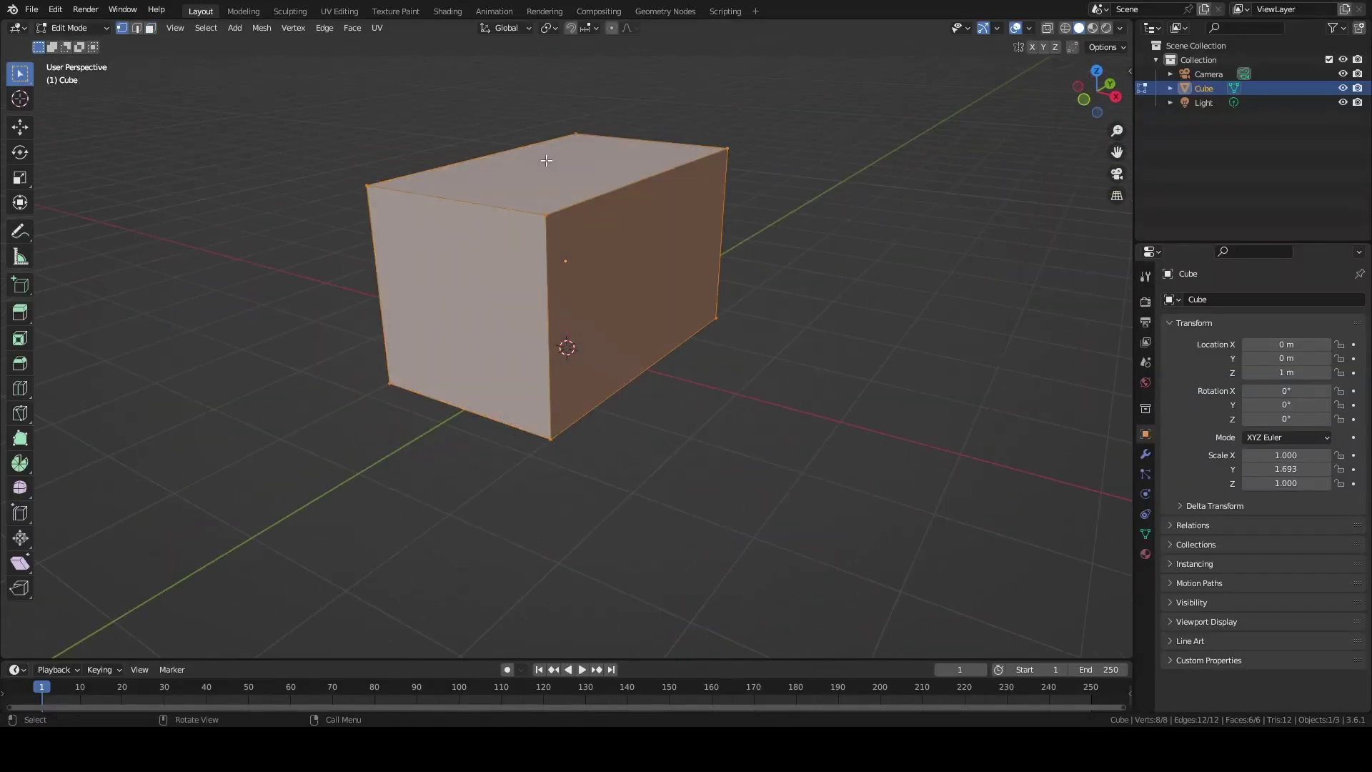
left_click(565, 214)
key("g")
key("z")
key("Return")
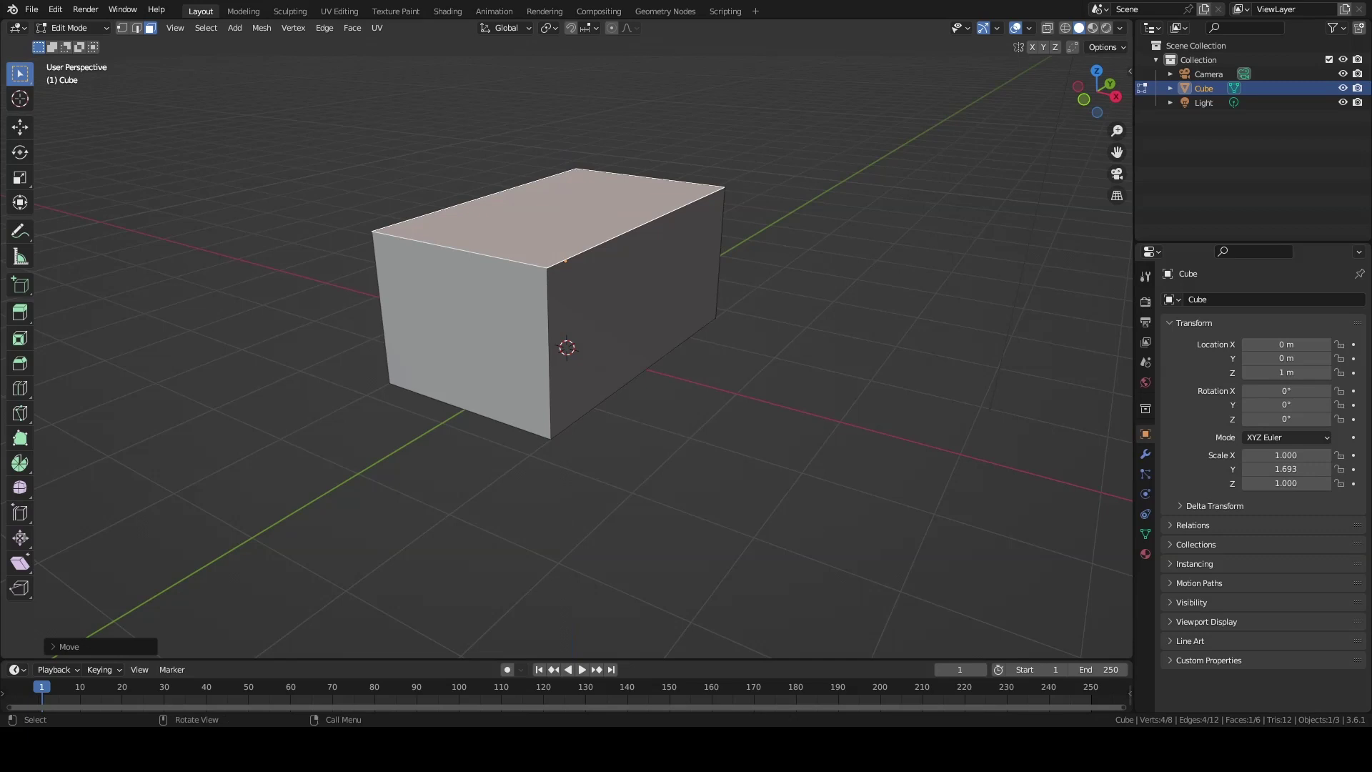
Inset the top face into a rim and extrude the inner face down
key("i")
left_click(889, 521)
key("e")
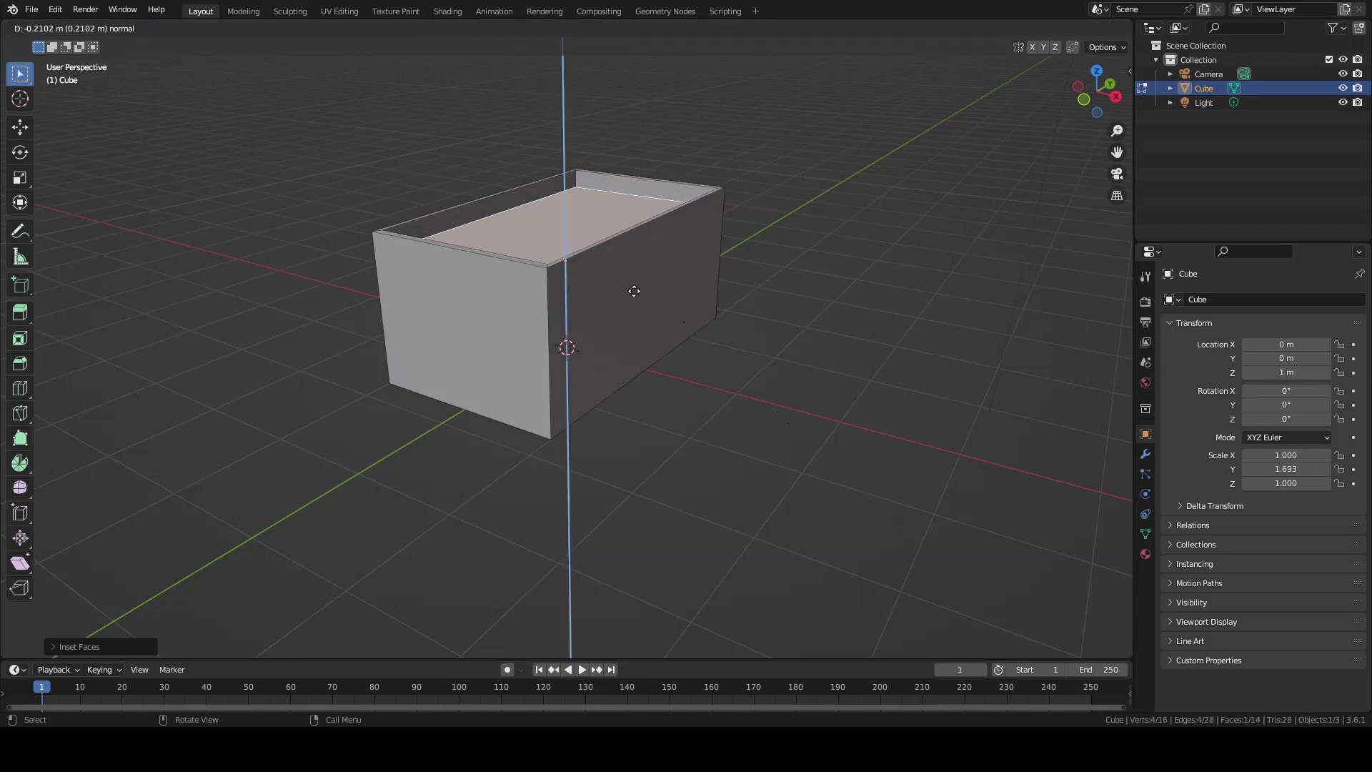
left_click(757, 479)
From a straight side view, move the hollow's inner floor to a new height
scroll(556, 398, "down", 3)
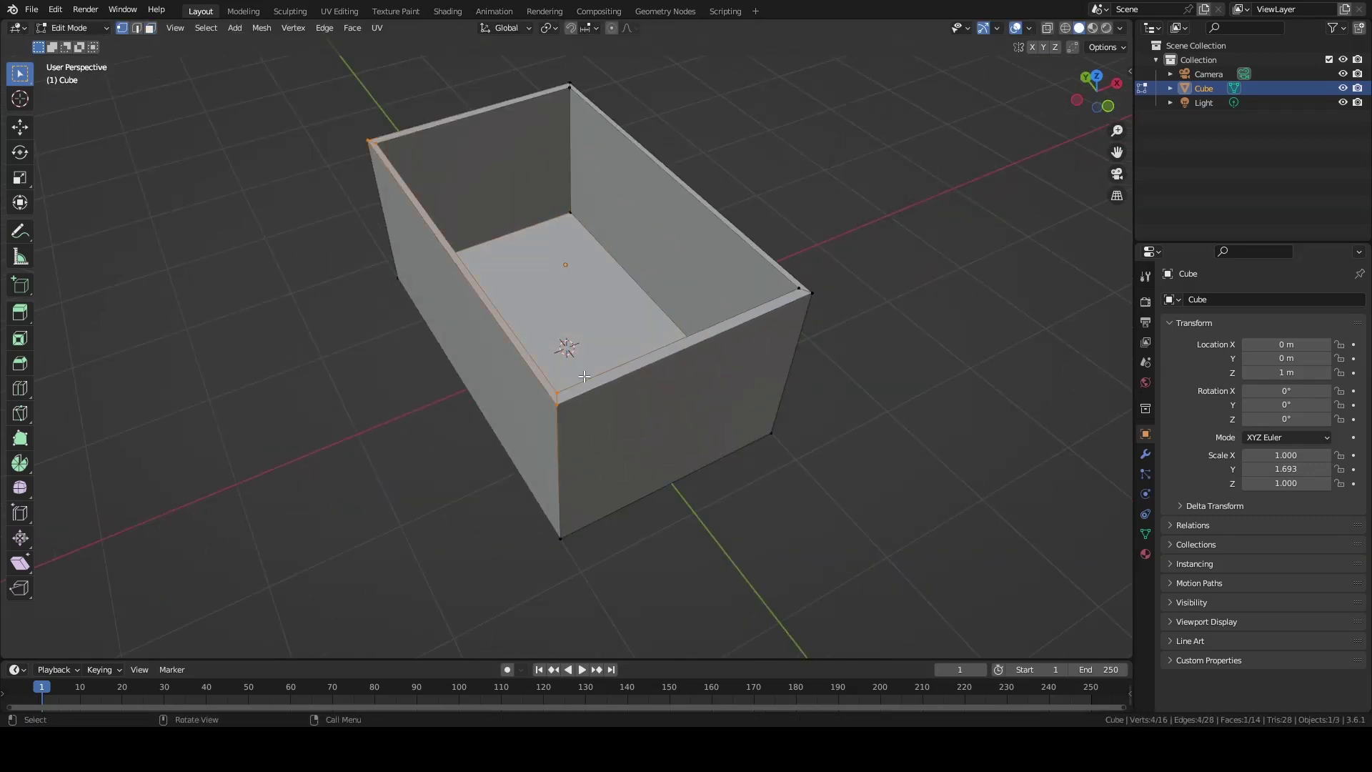
key("grave")
left_click(750, 515)
key("g")
key("z")
left_click(716, 484)
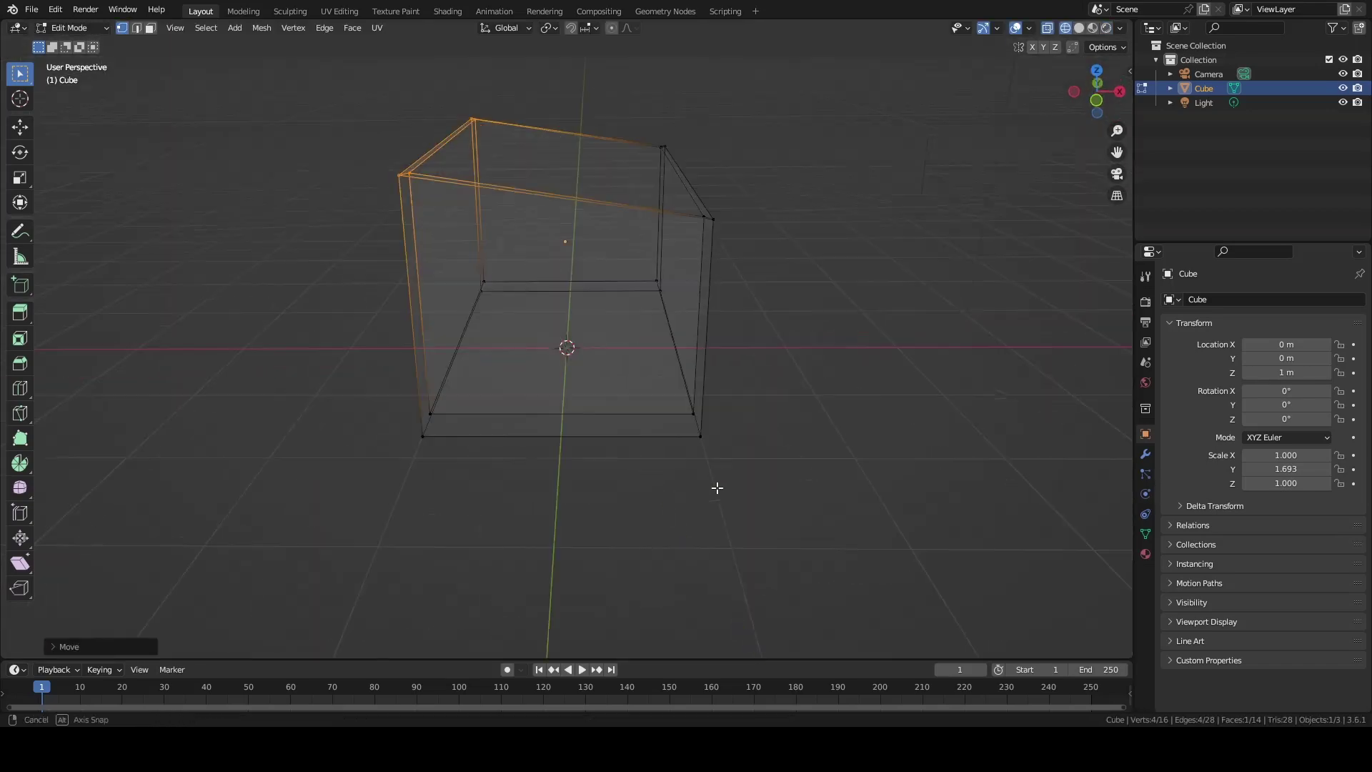
Inset the box's long side face and flatten it vertically into a thin strip
mouse_move(717, 484)
middle_mouse_down()
mouse_move(528, 402)
mouse_move(349, 445)
middle_mouse_up()
key("3")
left_click(616, 316)
middle_click_drag(616, 316, 714, 393)
key("i")
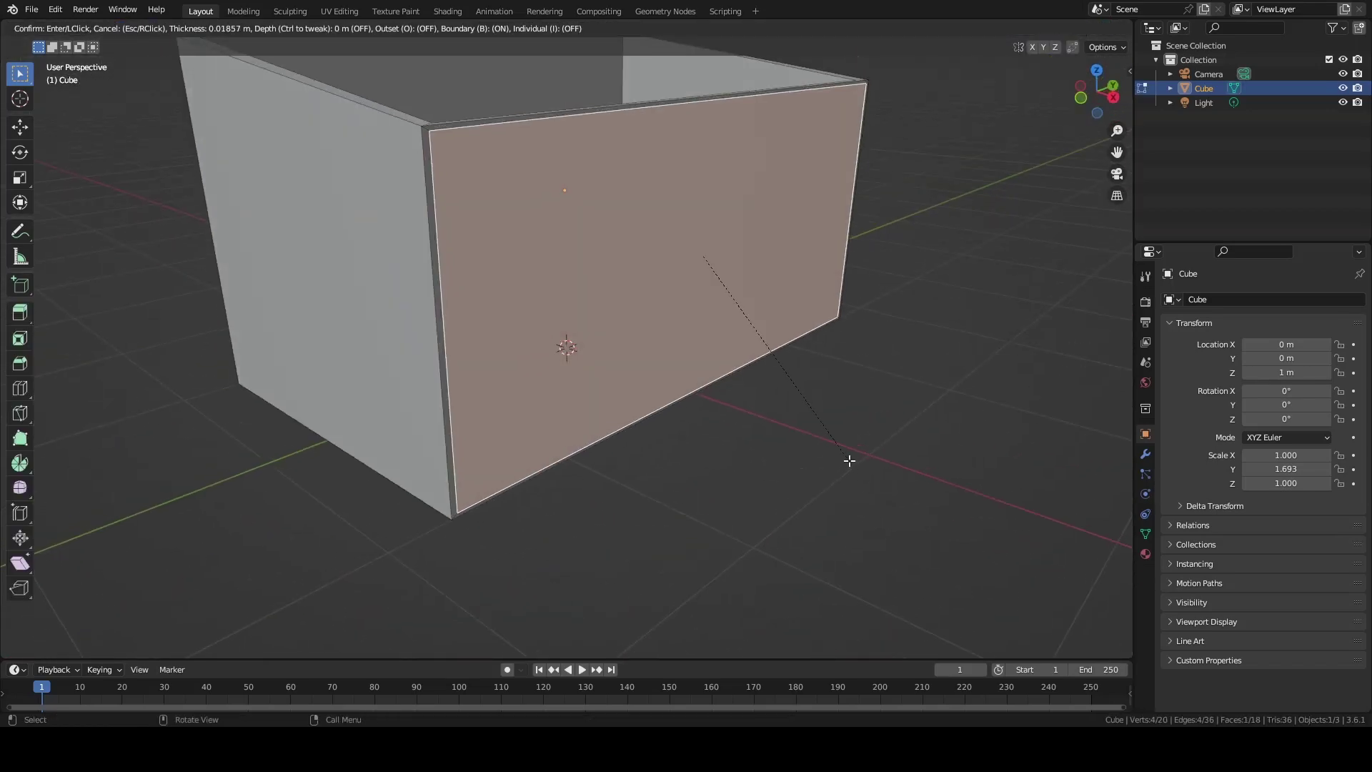
left_click(849, 459)
key("s")
key("z")
key("Return")
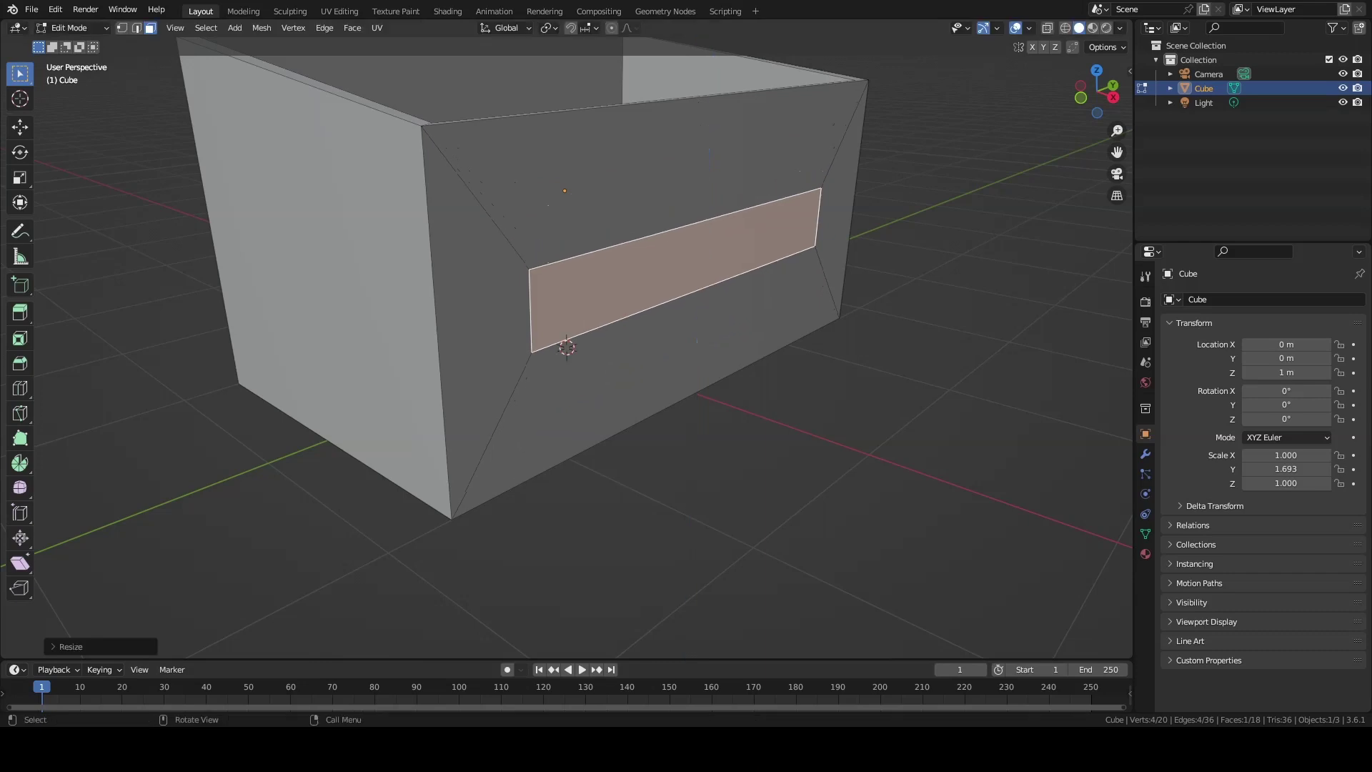
Raise the thin strip vertically on the side wall
key("g")
key("z")
key("Return")
middle_click_drag(697, 143, 577, 194)
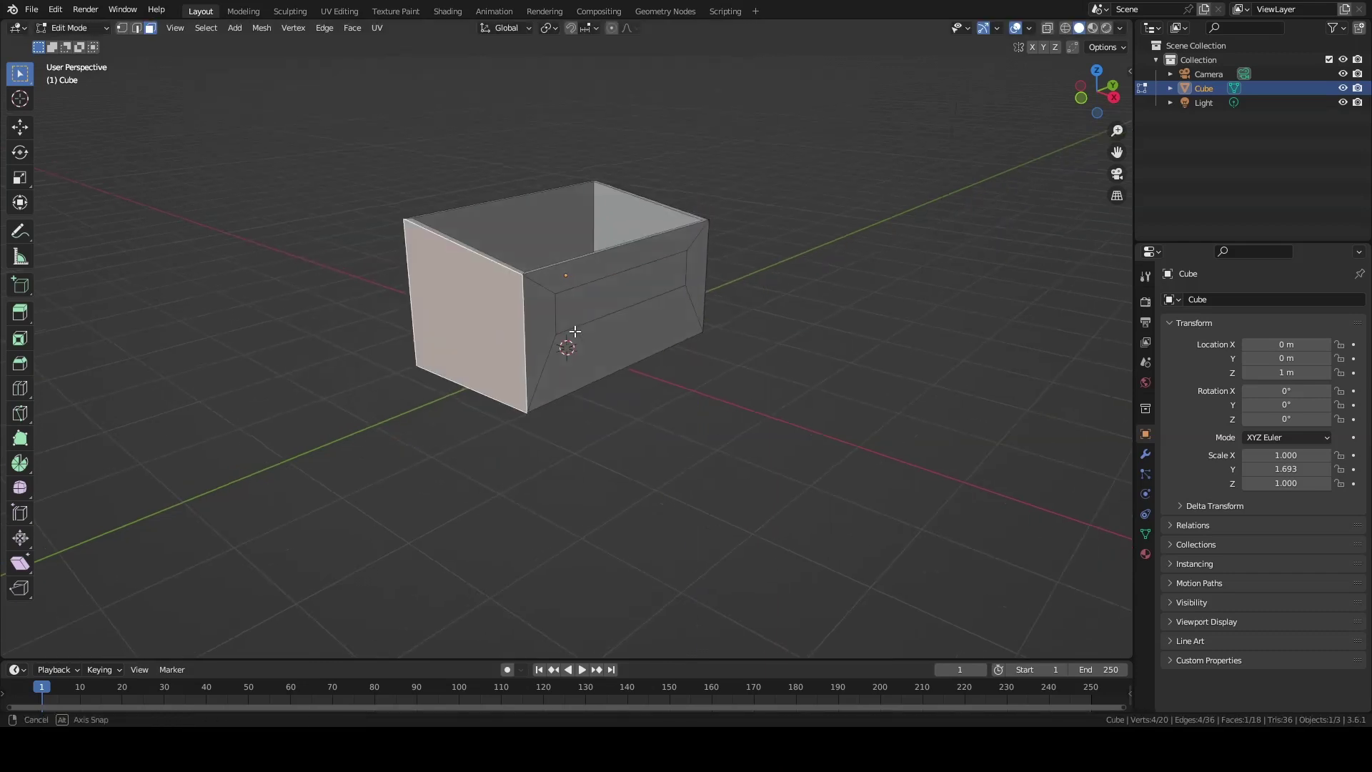
scroll(578, 194, "up", 5)
Add a loop cut across the side wall in front orthographic view
scroll(578, 194, "down", 2)
key("ctrl+r")
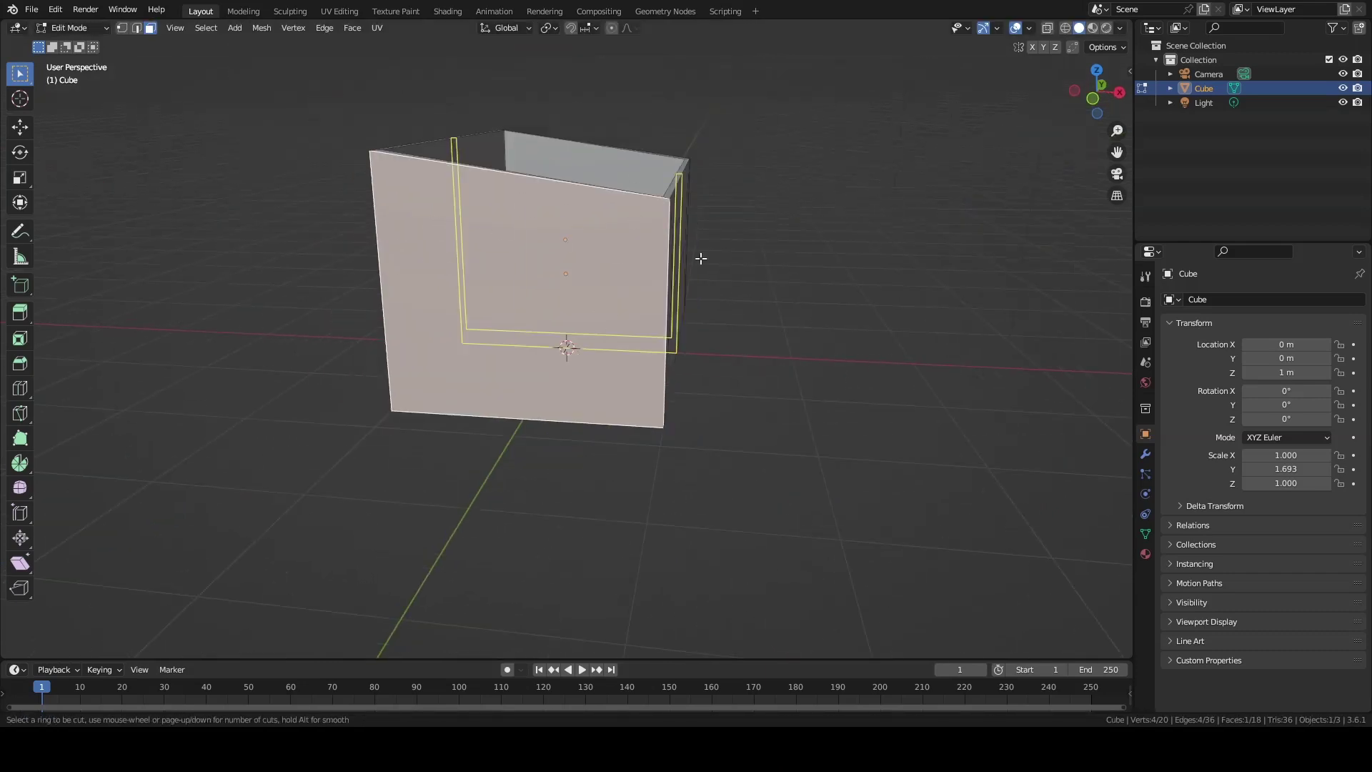
key("KP_1")
key("Return")
middle_click_drag(490, 168, 784, 218)
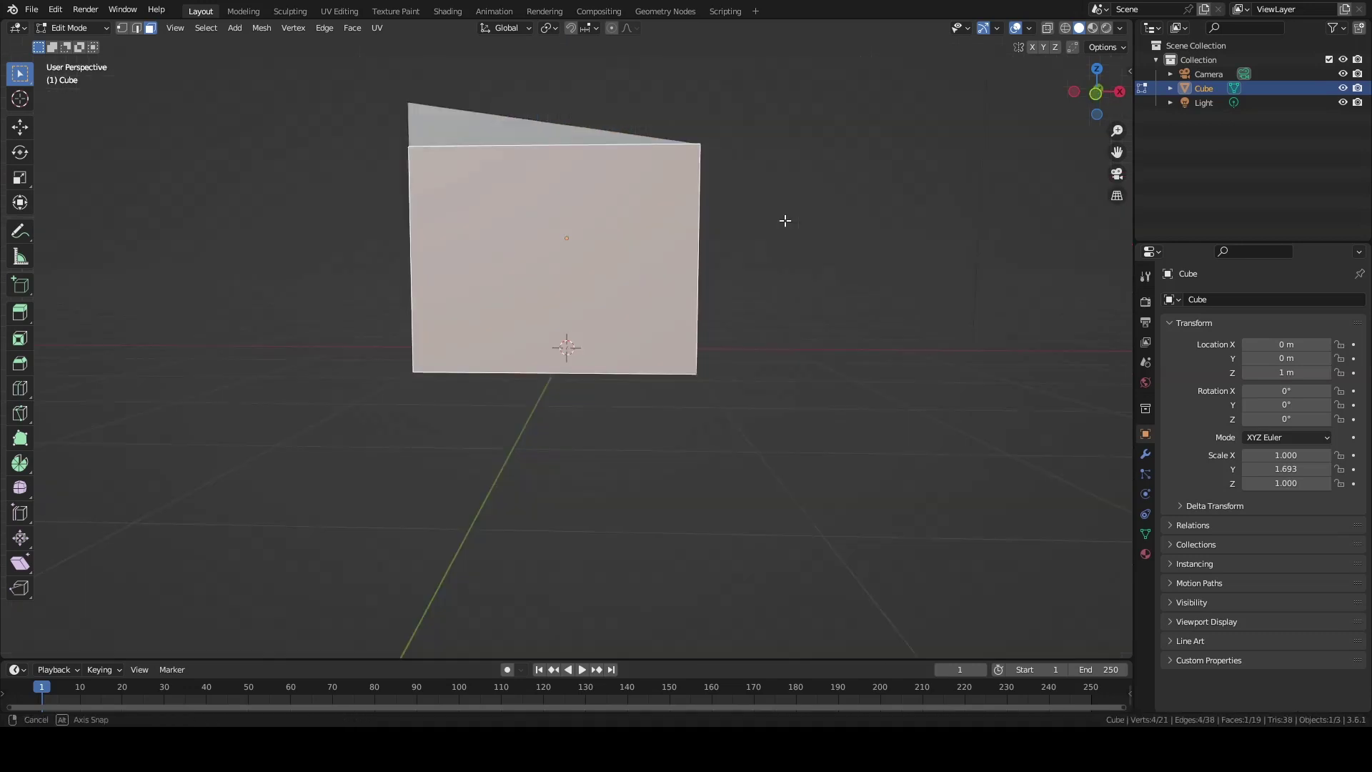
scroll(944, 181, "up", 3)
Narrow the strip face vertically and raise it higher on the wall
key("s")
key("z")
key("Return")
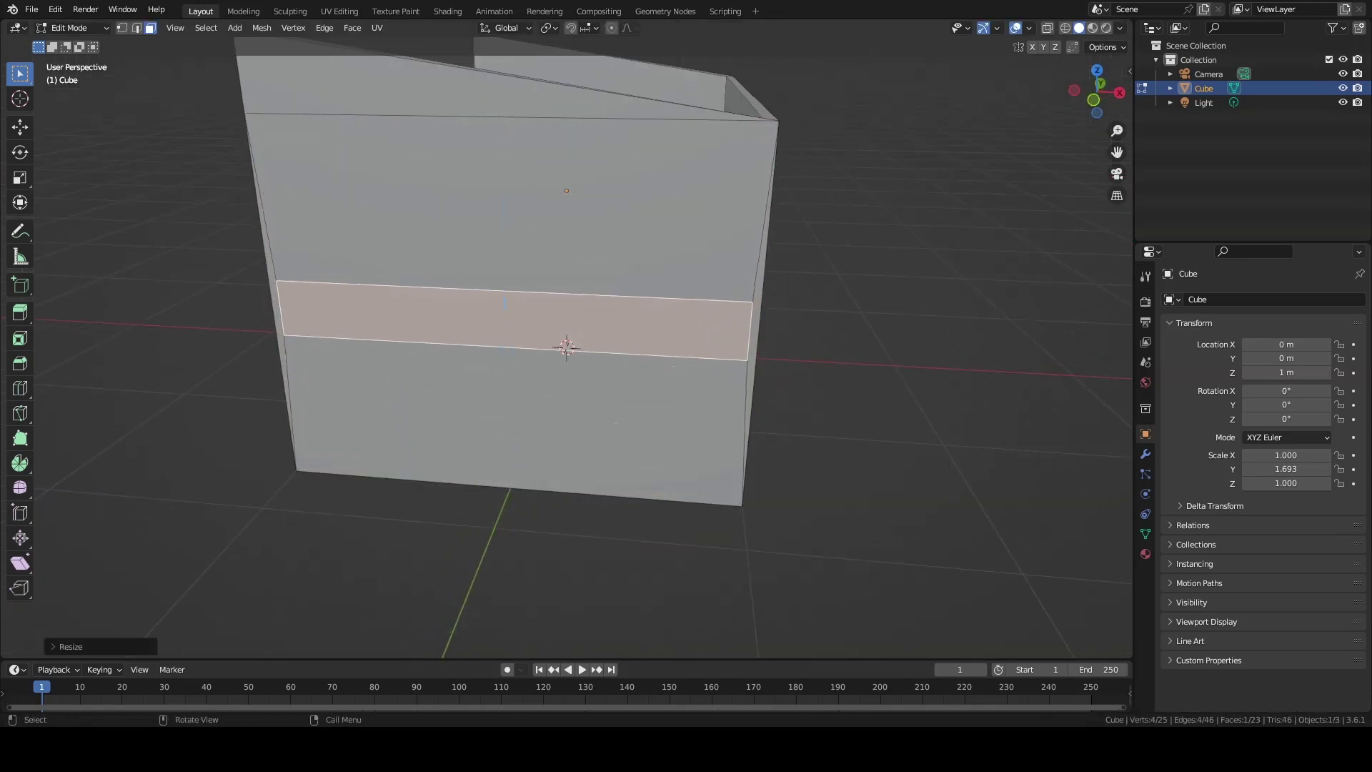
key("g")
key("z")
key("Return")
middle_click_drag(811, 236, 790, 257)
scroll(790, 257, "up", 3)
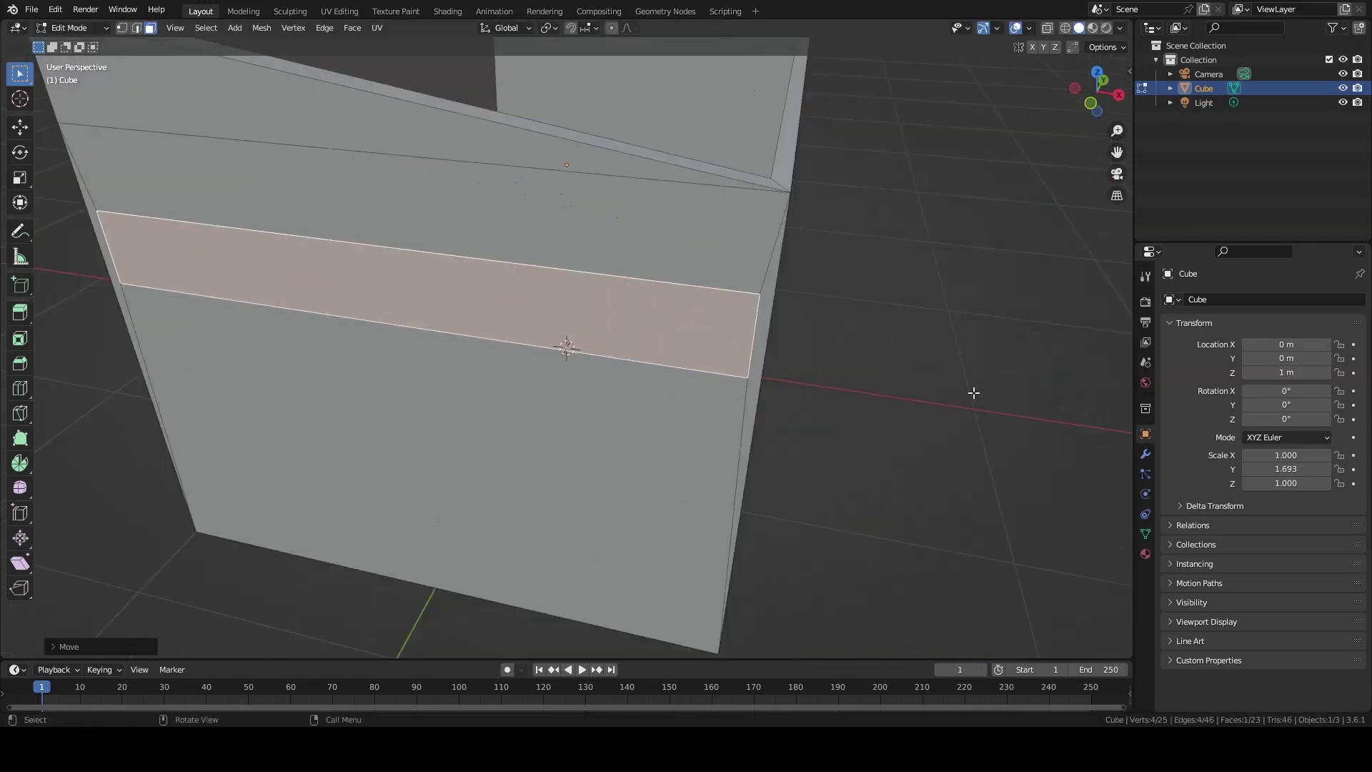
Inset the strip and extrude the strip faces outward into ledges
key("i")
key("Return")
left_click(567, 348, "shift")
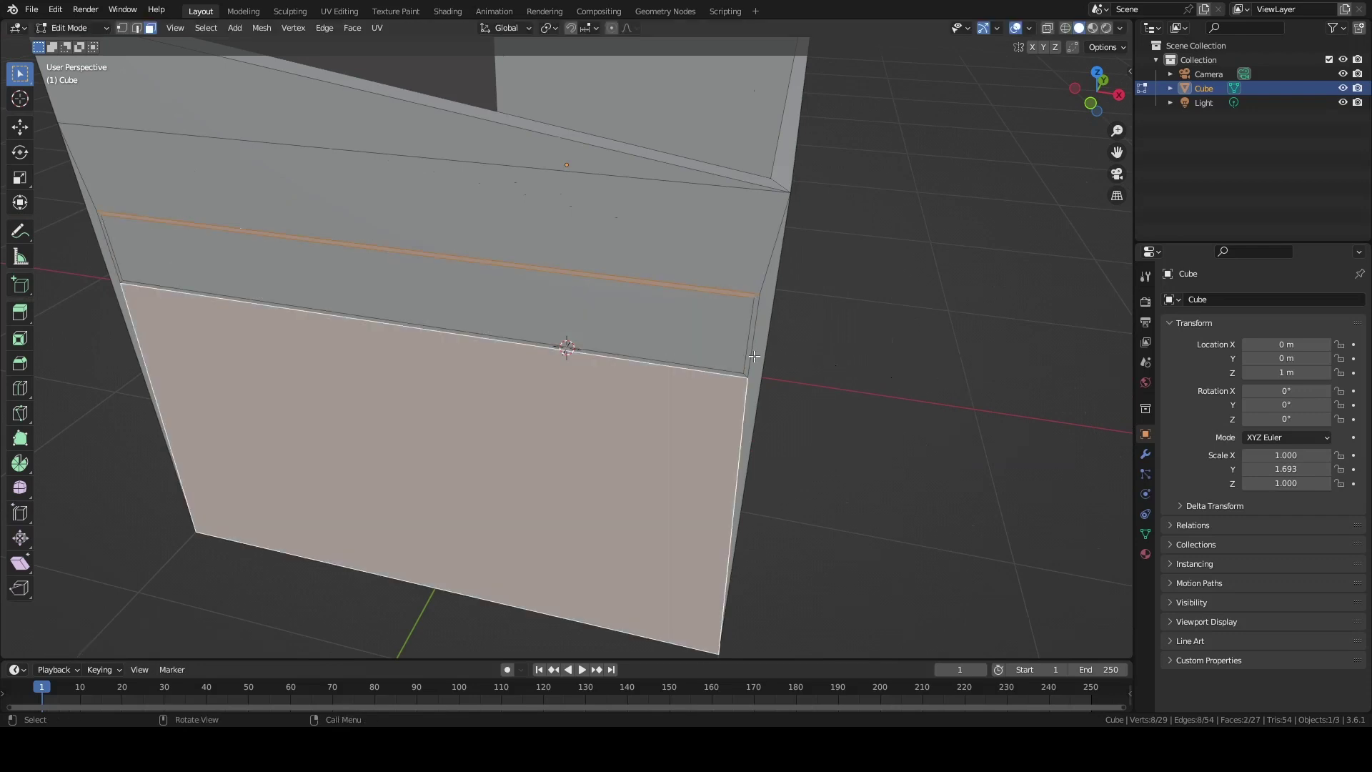
left_click(566, 348, "shift")
middle_click_drag(567, 350, 659, 307)
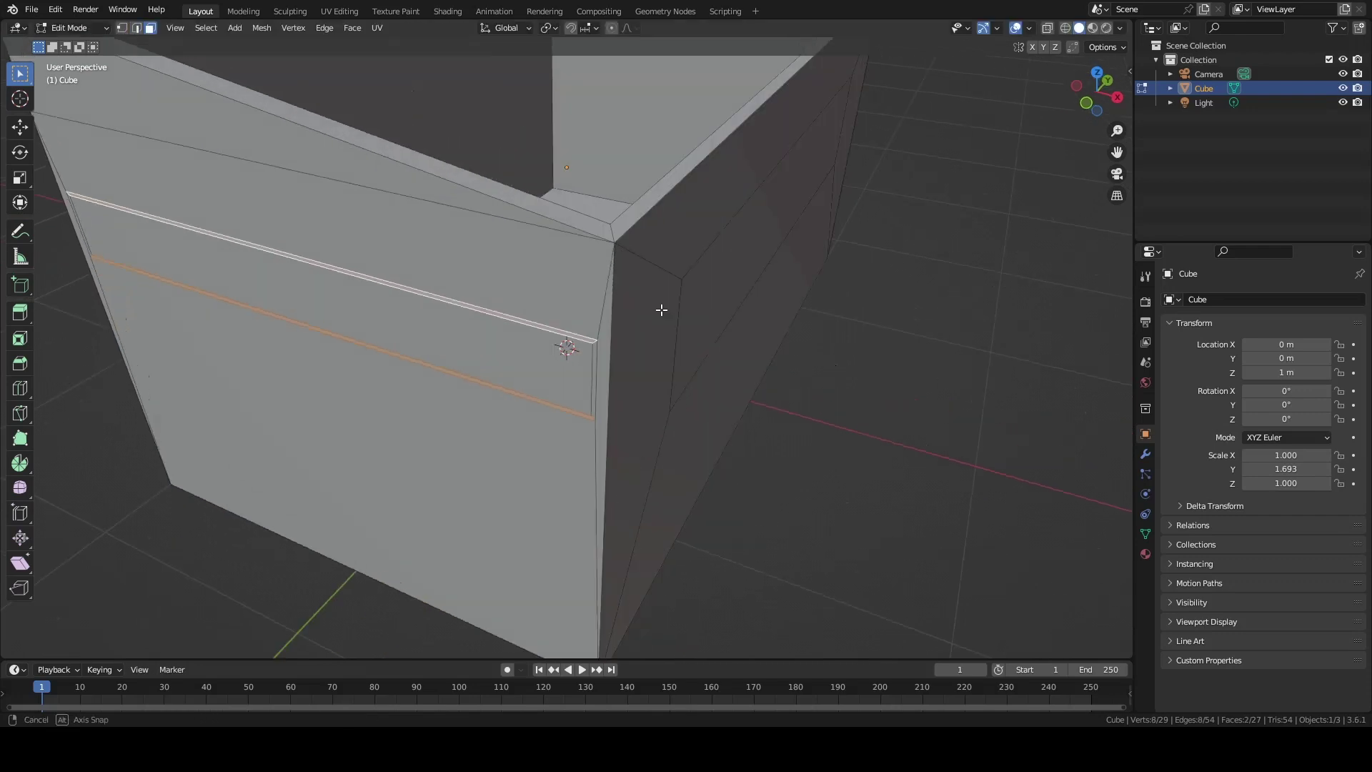
key("e")
left_click(544, 430)
Fill faces between the ledges and close both open ledge ends
key("f")
key("1")
left_click(570, 449)
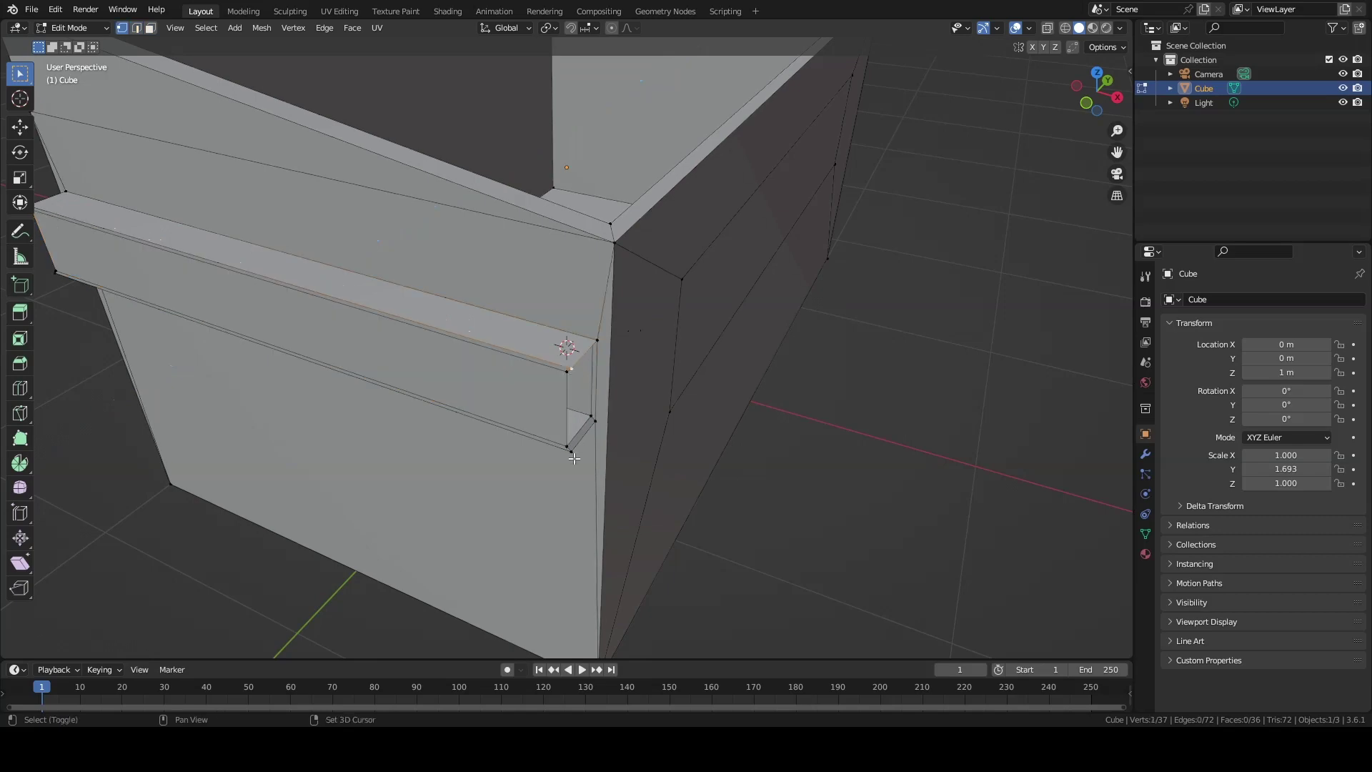
left_click(567, 370, "shift")
key("f")
scroll(514, 374, "down", 3)
middle_click_drag(515, 374, 678, 161)
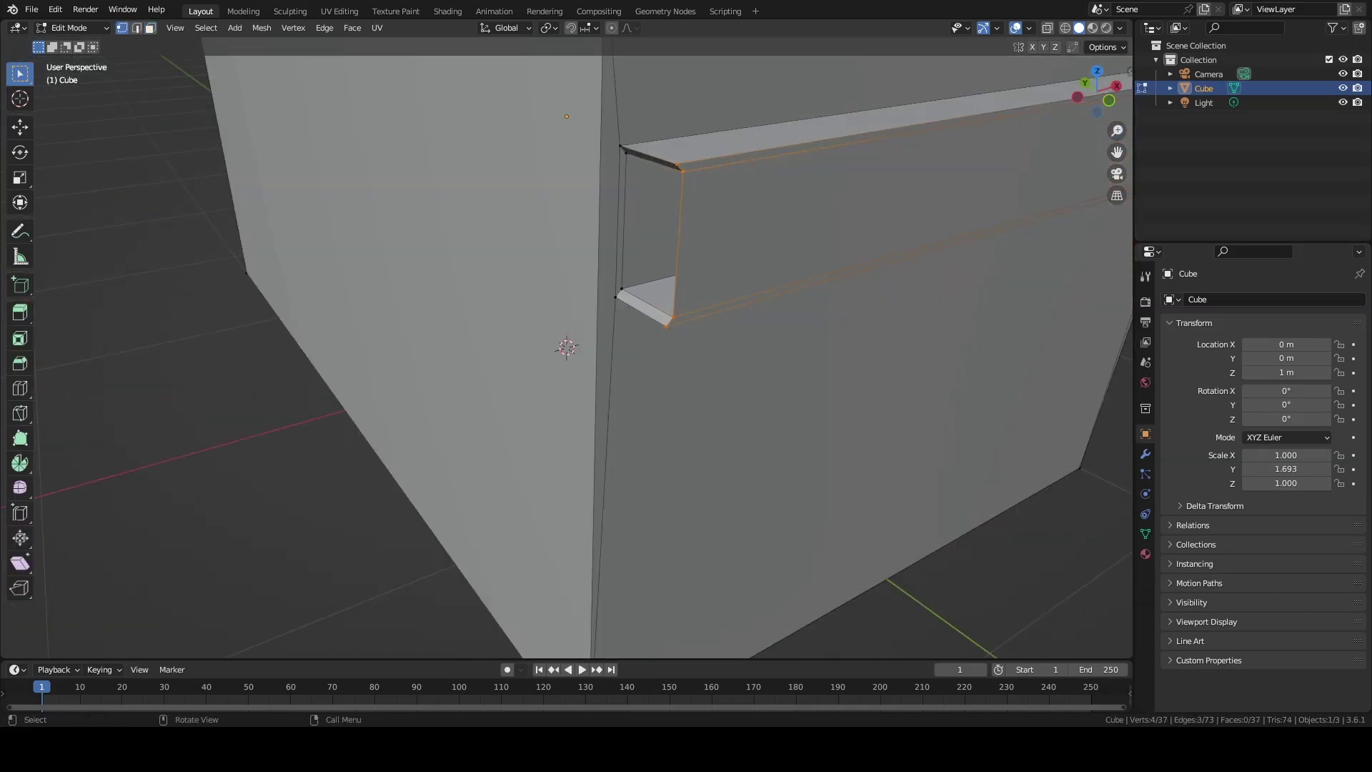
key("3")
mouse_move(678, 164)
middle_mouse_down()
mouse_move(572, 343)
mouse_move(689, 452)
mouse_move(414, 272)
mouse_move(734, 453)
middle_mouse_up()
Leave Edit Mode, cancel a trial X move of the ledge edges, and toggle modes
key("Tab")
key("Tab")
key("g")
key("x")
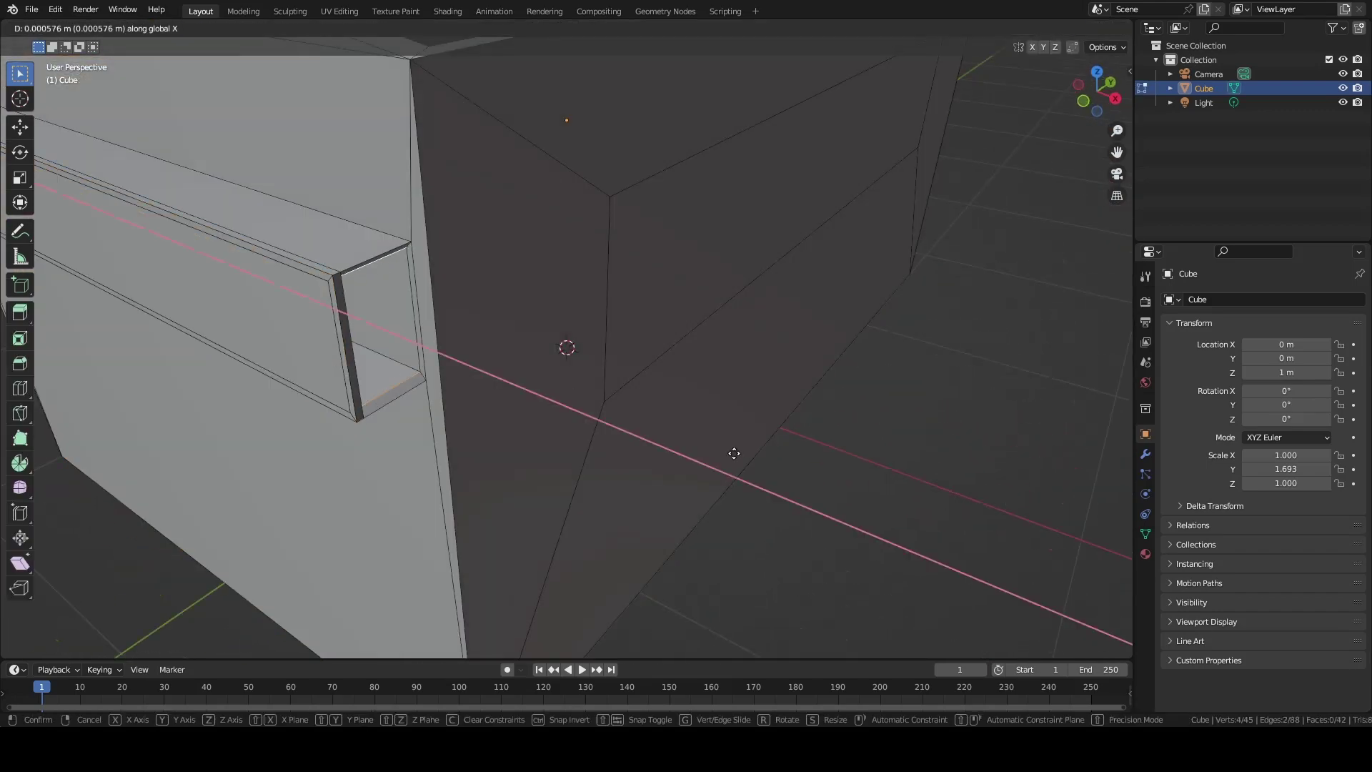
key("Escape")
key("Tab")
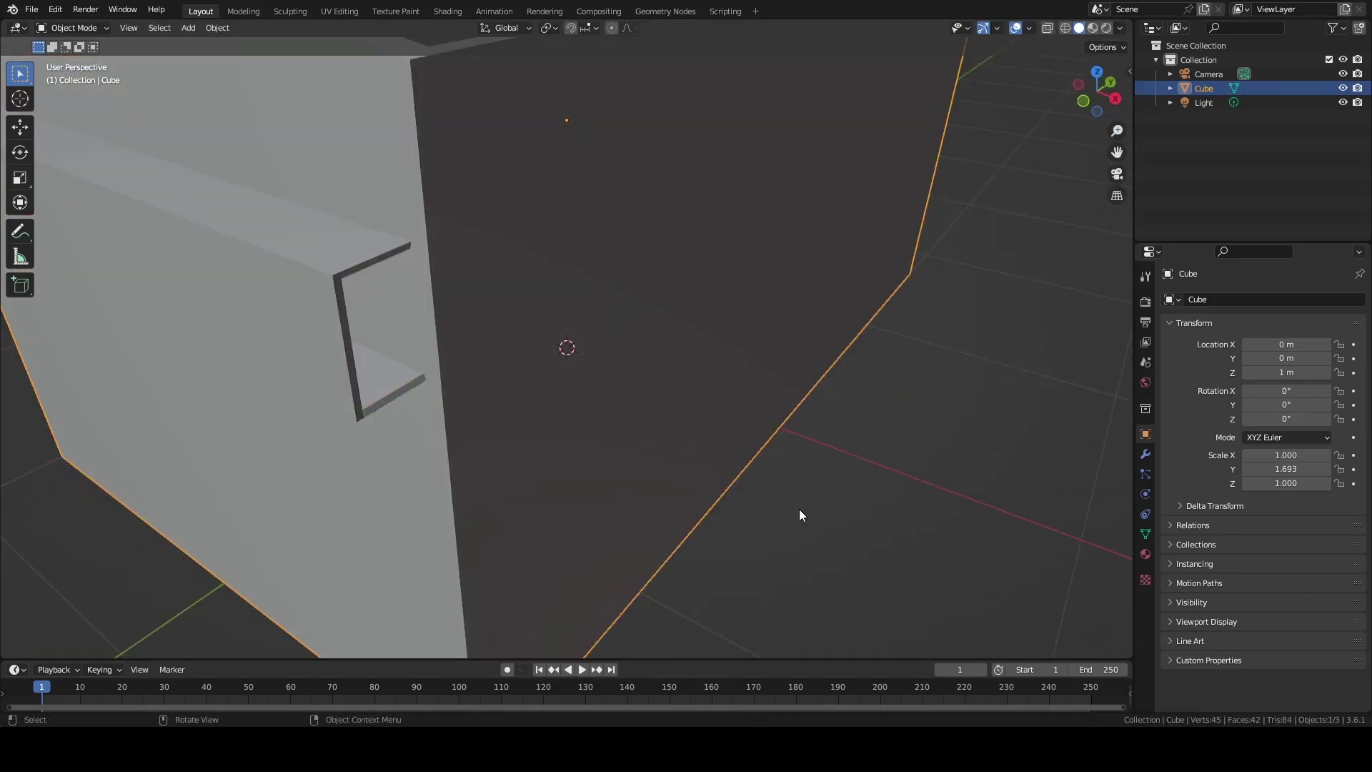
Add a mesh cylinder with 11 vertices beside the box
key("Tab")
scroll(673, 498, "down", 5)
key("Tab")
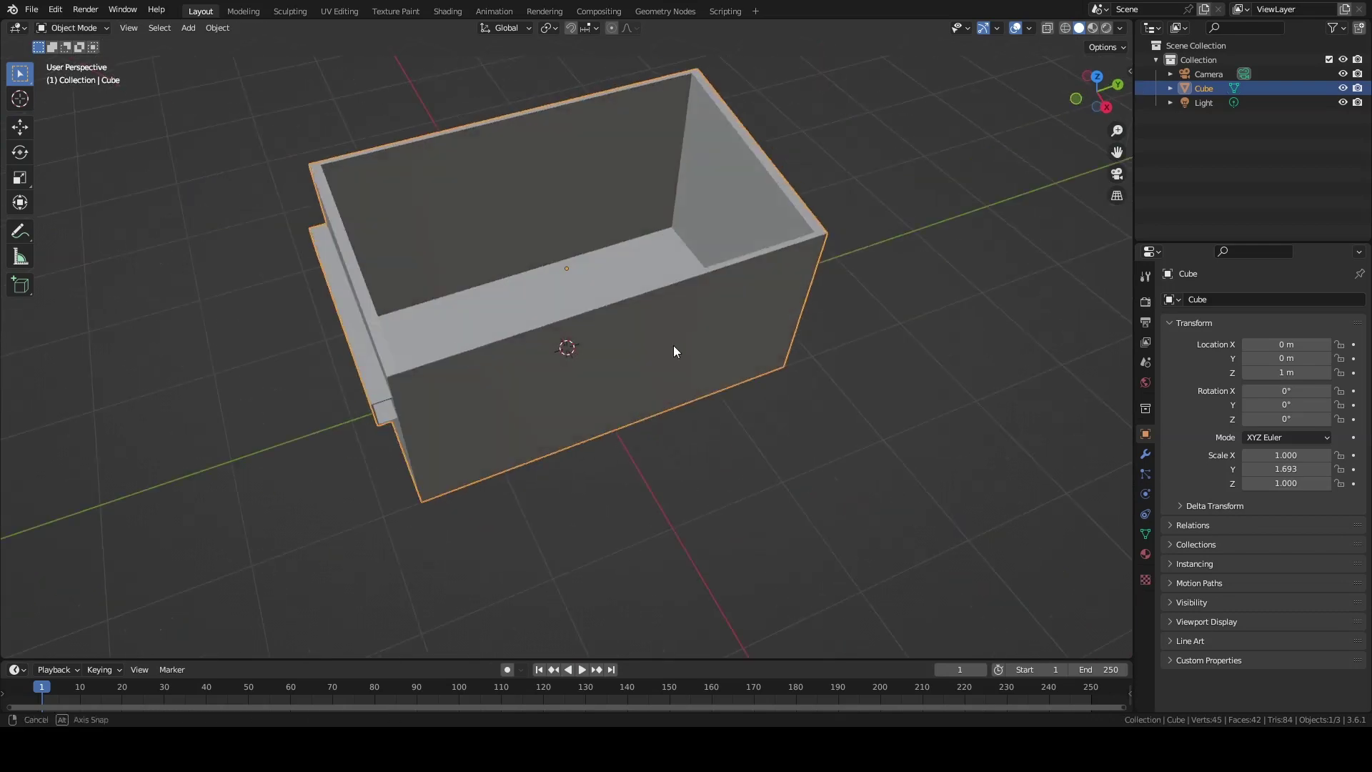
middle_click_drag(674, 345, 353, 212)
key("shift+a")
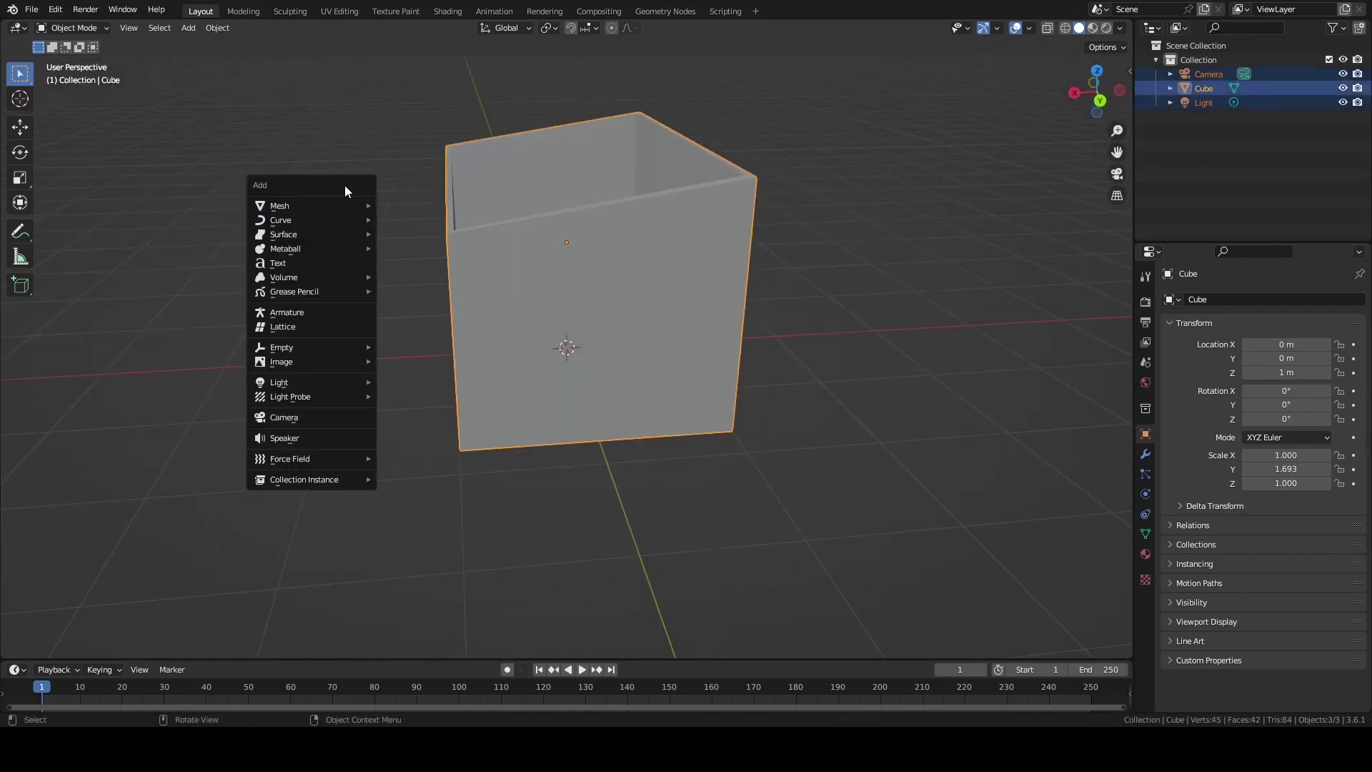
left_click(423, 265)
left_click(82, 648)
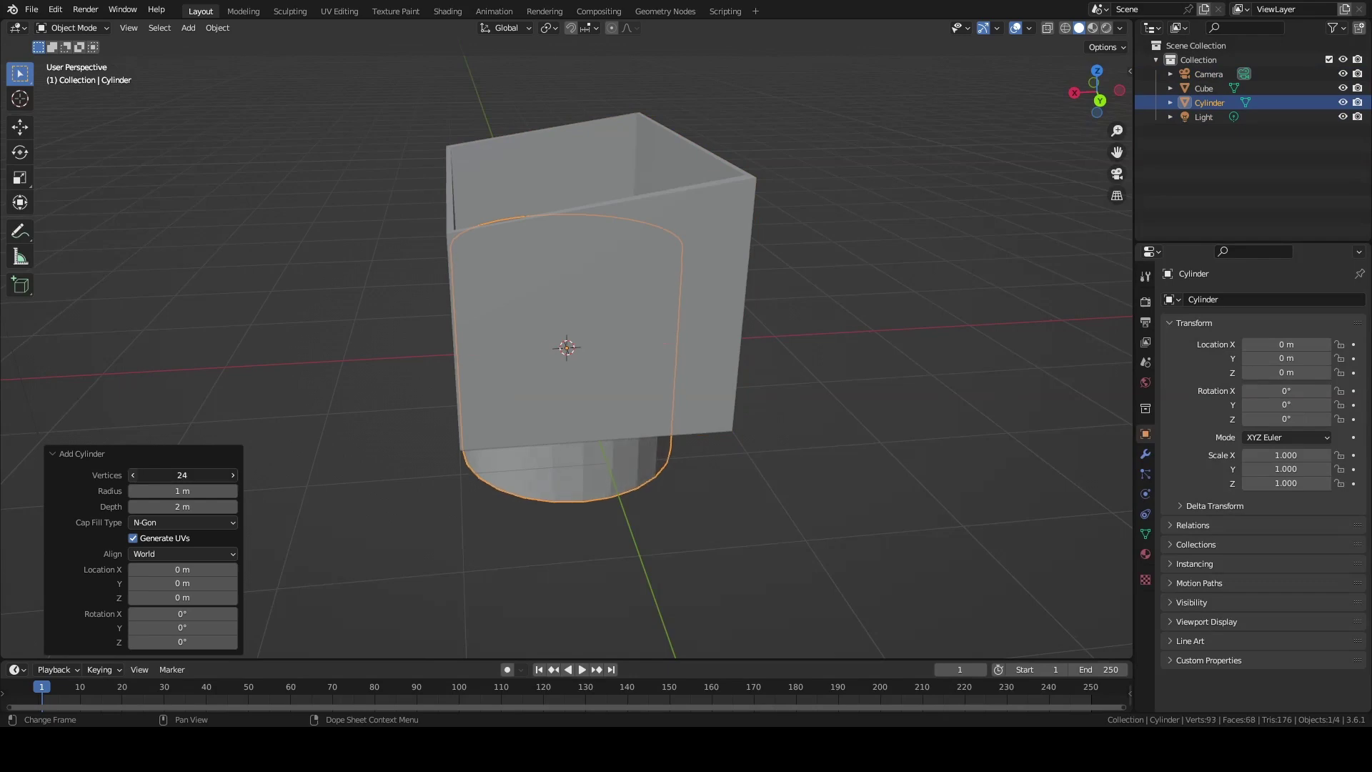
mouse_move(453, 460)
middle_mouse_down()
mouse_move(239, 475)
mouse_move(561, 521)
middle_mouse_up()
Rotate the cylinder 90° on Y and then 90° on Z
key("r")
key("y")
key("9")
key("0")
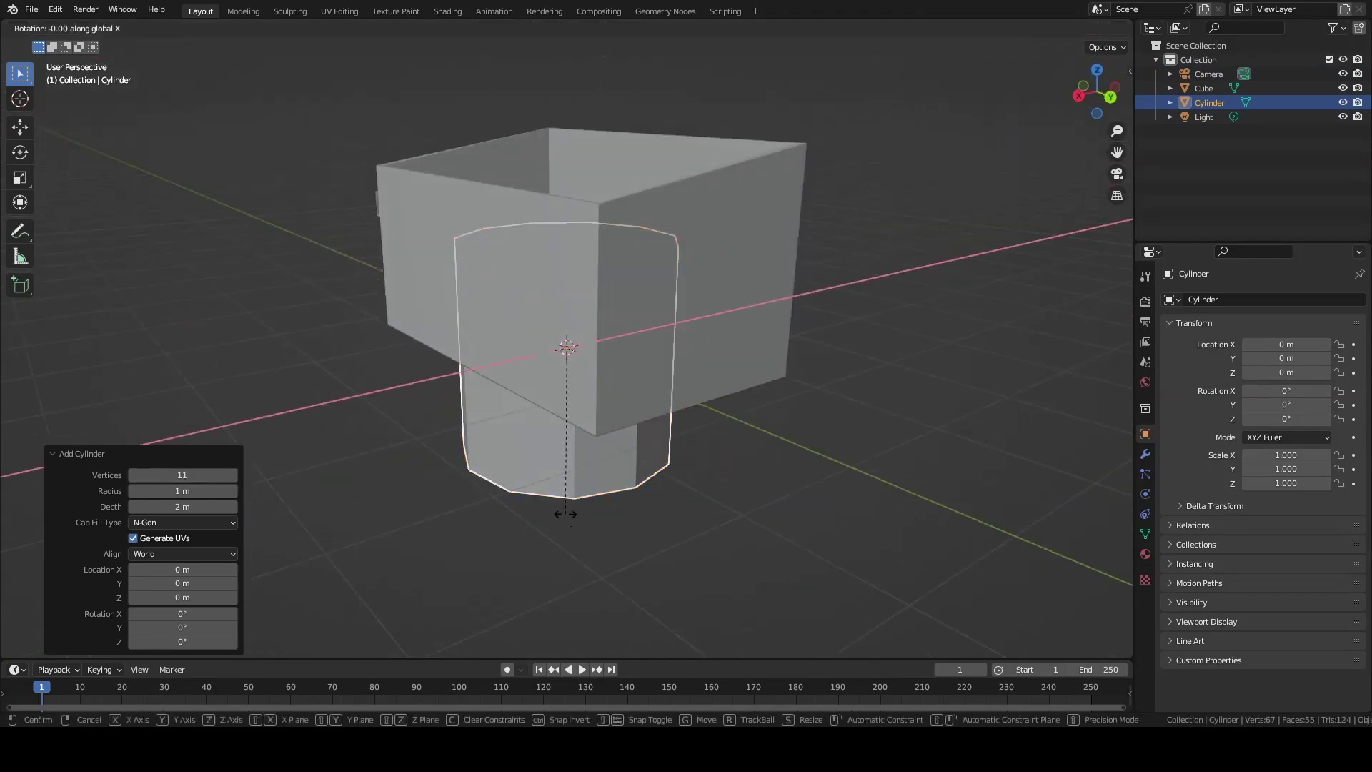
key("Return")
key("r")
key("z")
key("9")
key("0")
key("Return")
In back orthographic view, move the cylinder to the box's top edge
key("ctrl+KP_1")
key("g")
key("shift+z")
key("shift+z")
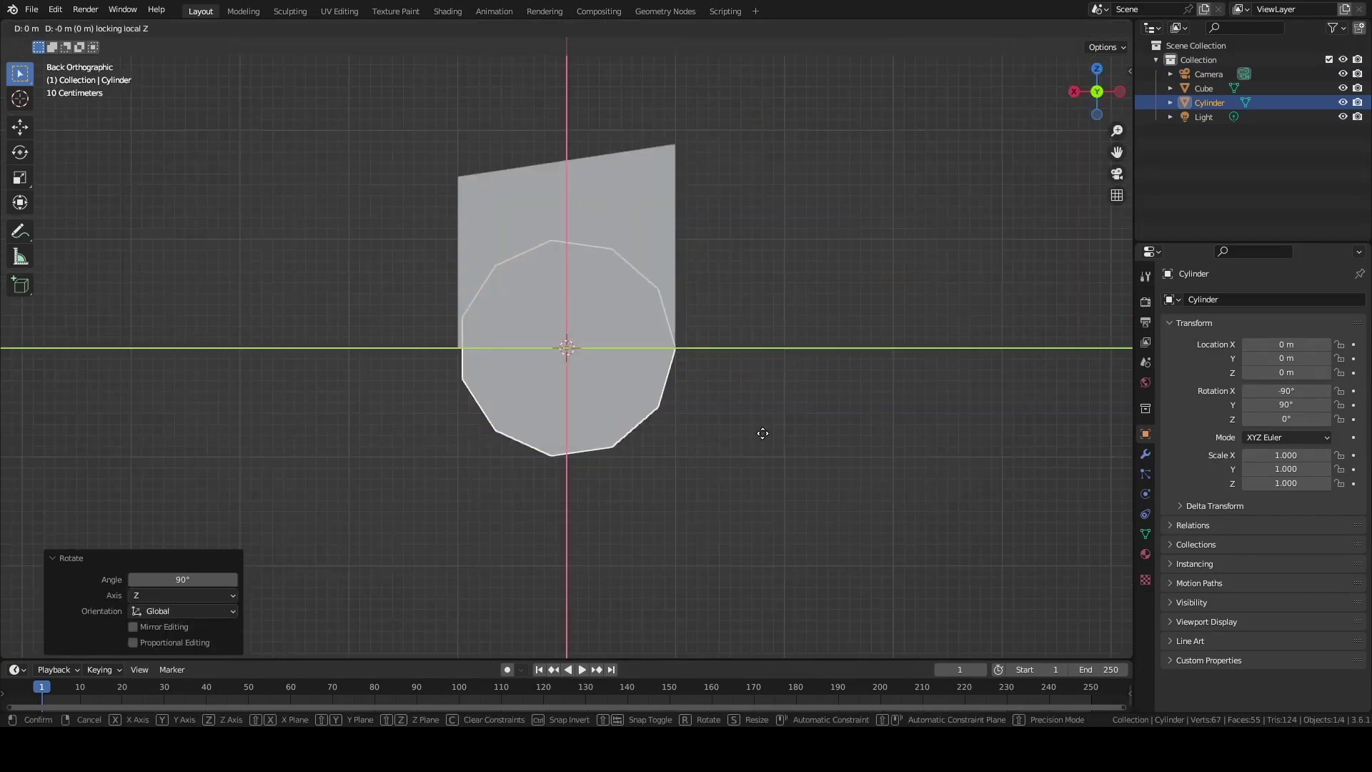
left_click(879, 229)
scroll(878, 229, "up", 1)
Shrink the cylinder's thickness twice, keeping its length, into a thin rod
key("s")
key("shift+z")
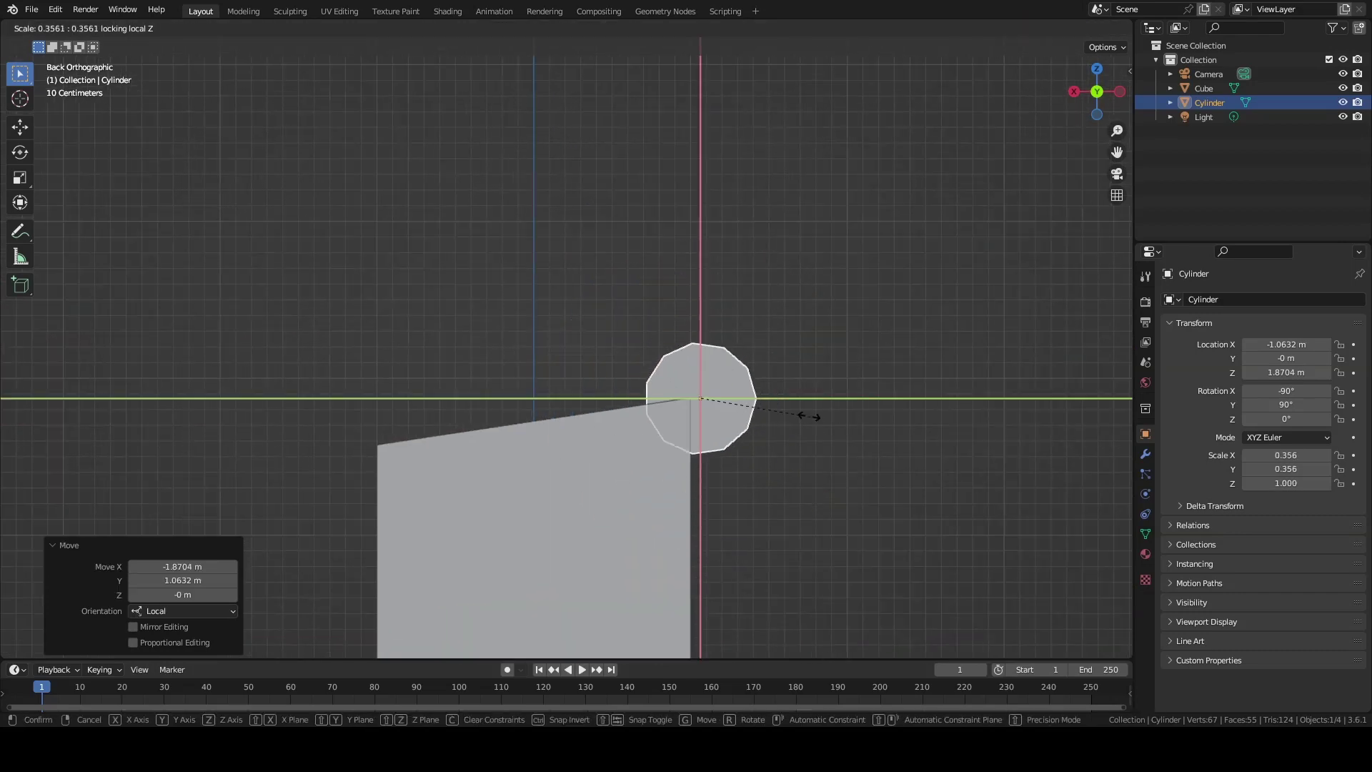
left_click(739, 442)
scroll(739, 442, "up", 2)
key("s")
key("shift+z")
left_click(836, 397)
Align the rod with the box edge on X and shorten it along Y into a hinge
key("g")
key("x")
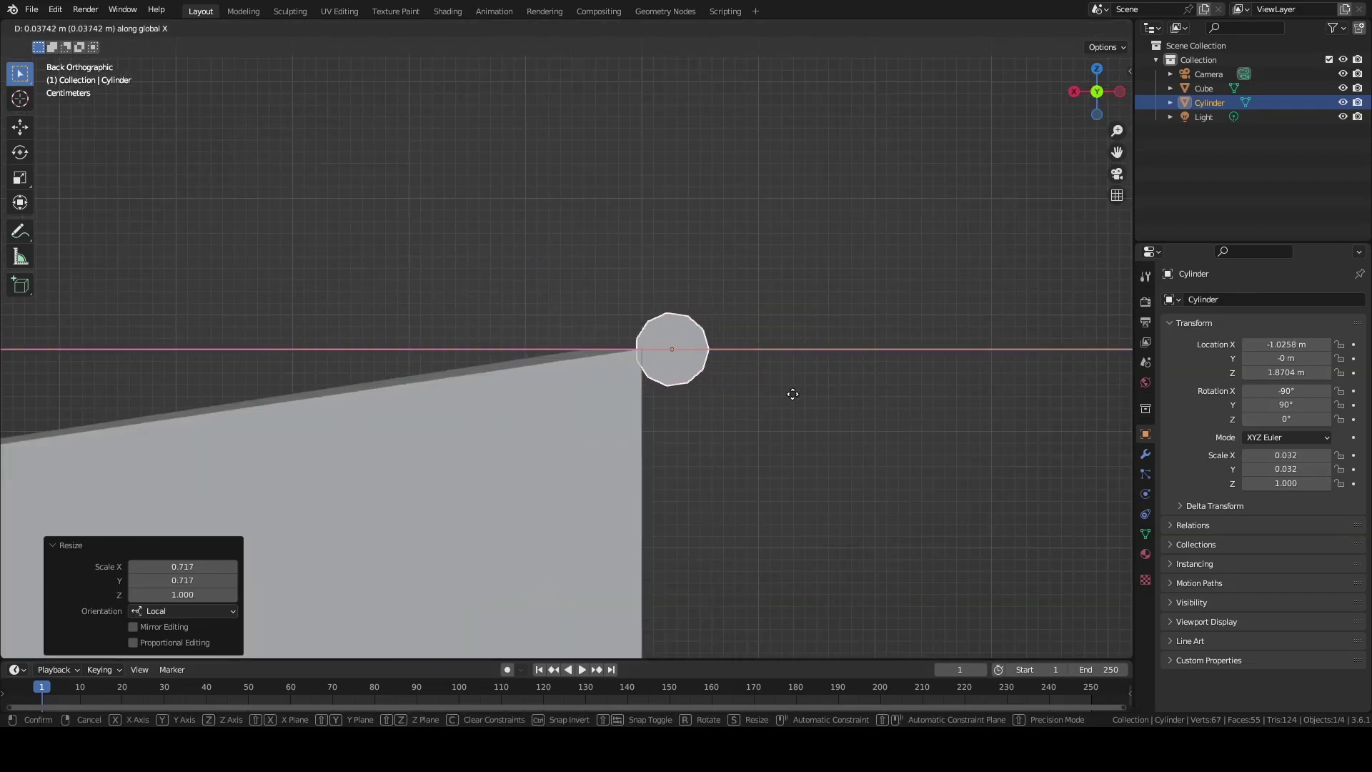
left_click(763, 399)
middle_click_drag(764, 398, 706, 453)
scroll(707, 453, "up", 3)
key("s")
key("y")
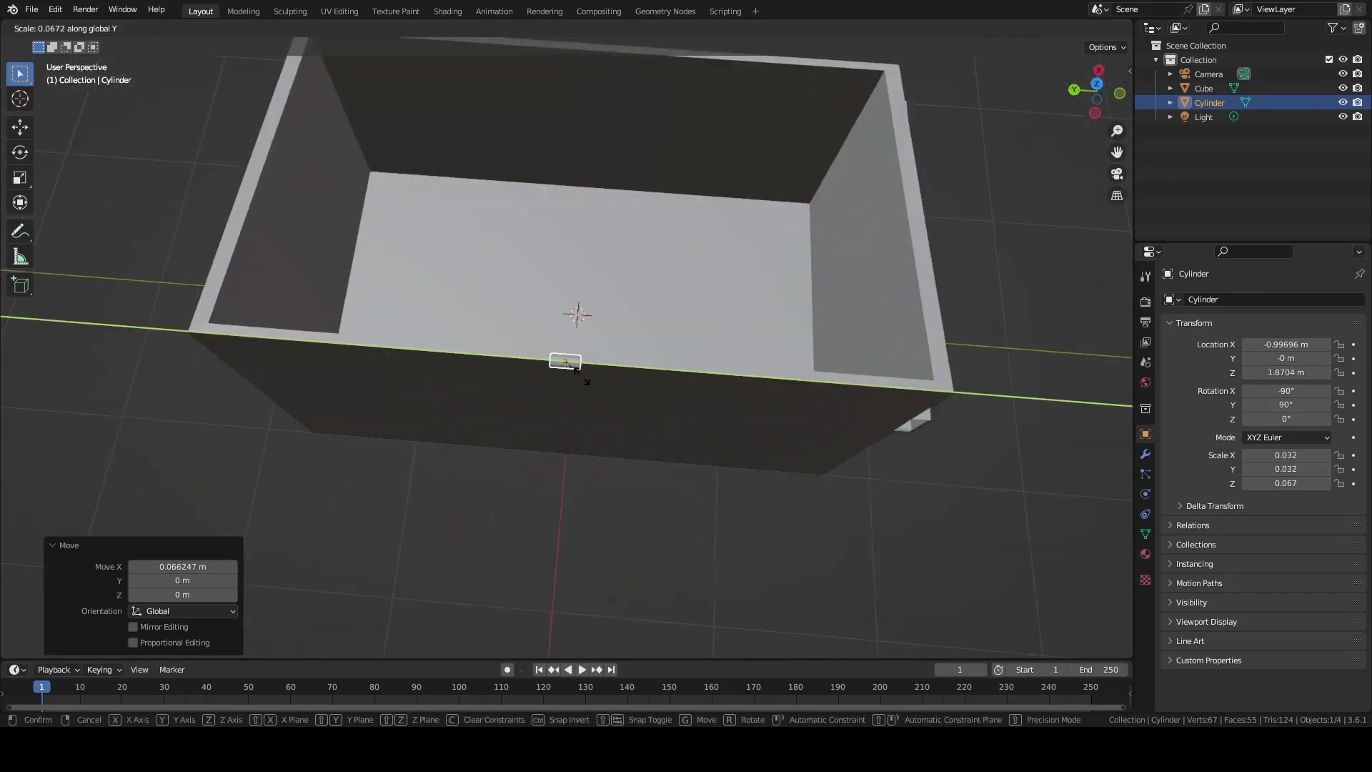
left_click(761, 412)
Duplicate the hinge and place the copy further along the top edge
scroll(760, 413, "down", 3)
key("g")
key("x")
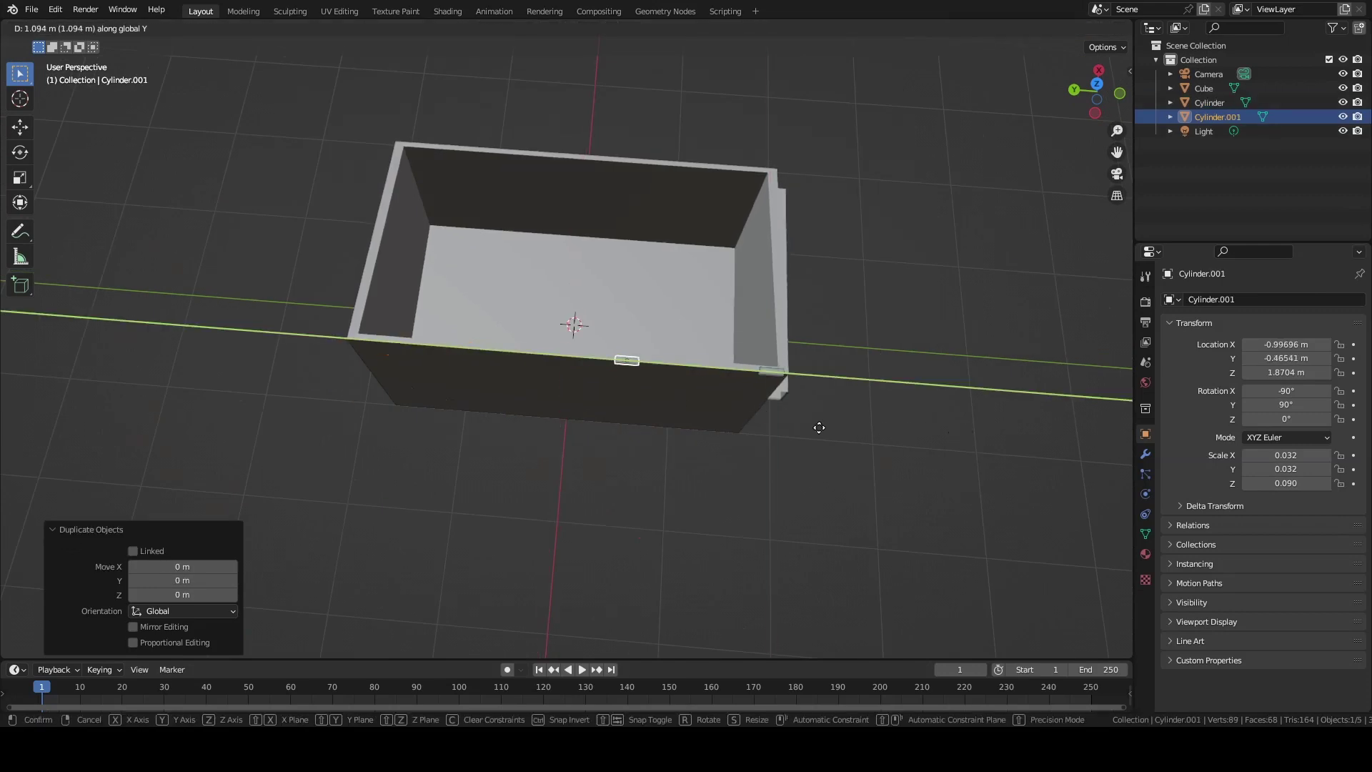
left_click(802, 450)
left_click(587, 512)
mouse_move(802, 451)
middle_mouse_down()
mouse_move(588, 511)
mouse_move(564, 354)
middle_mouse_up()
scroll(587, 512, "up", 3)
Join the hinges into the box, then add a new cube beside it along X
key("a")
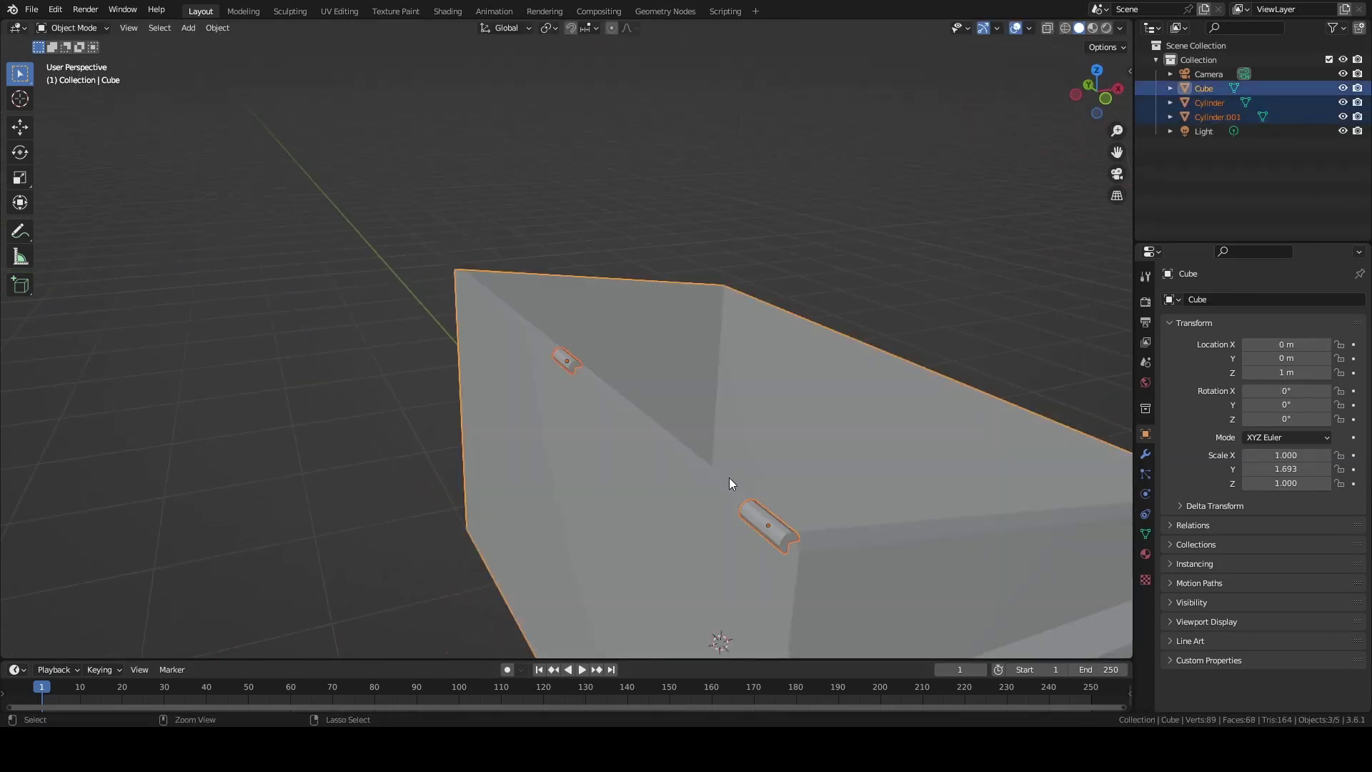
key("ctrl+j")
scroll(729, 478, "down", 4)
key("shift+a")
left_click(526, 315)
key("g")
key("x")
left_click(519, 412)
Flatten the new cube along X into a thin slab and place it beside the box
key("s")
key("x")
left_click(489, 487)
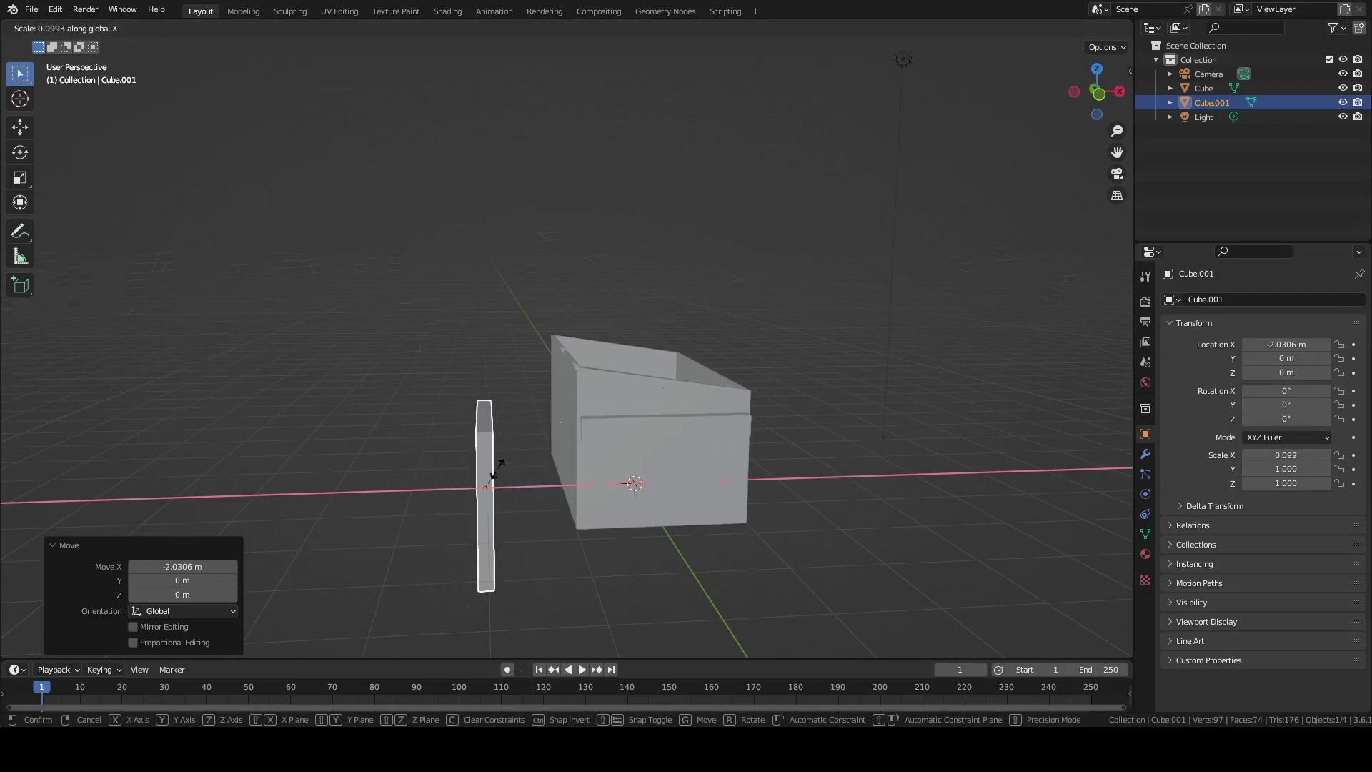
middle_click_drag(489, 487, 615, 453)
key("g")
key("x")
left_click(644, 496)
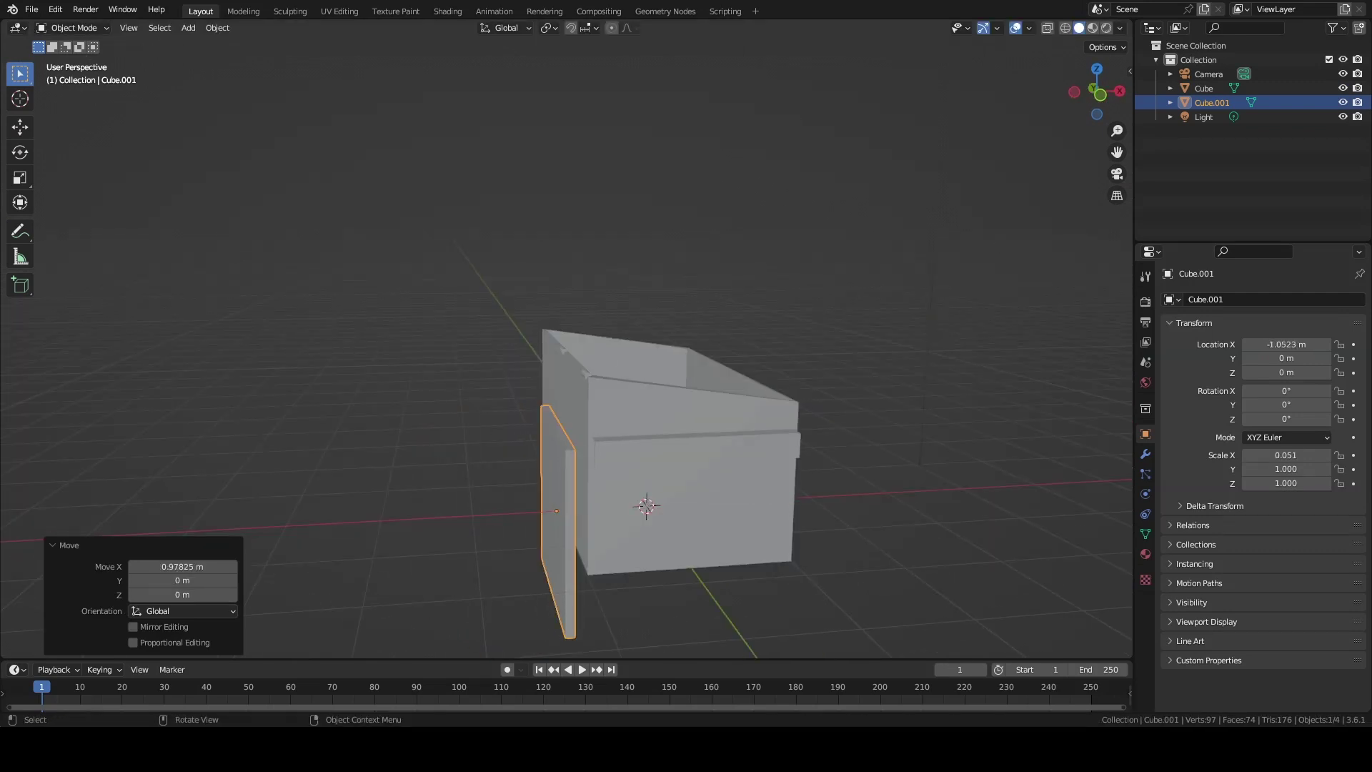
From the side view, raise the panel, slide it along Y against the box, and scale Y/Z to 0.823
left_click(1075, 92)
scroll(836, 566, "up", 3)
scroll(771, 582, "down", 2)
key("g")
key("z")
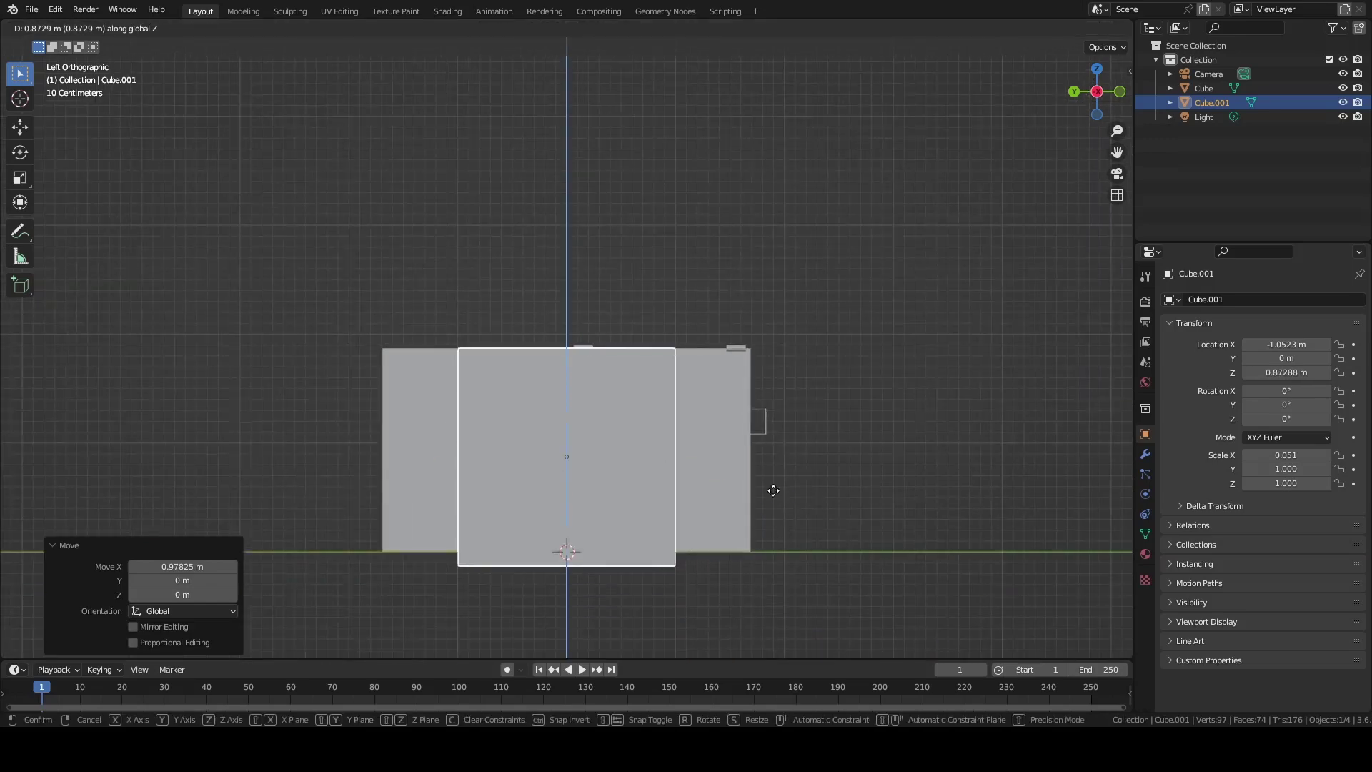
key("y")
left_click(803, 481)
key("s")
key("shift+x")
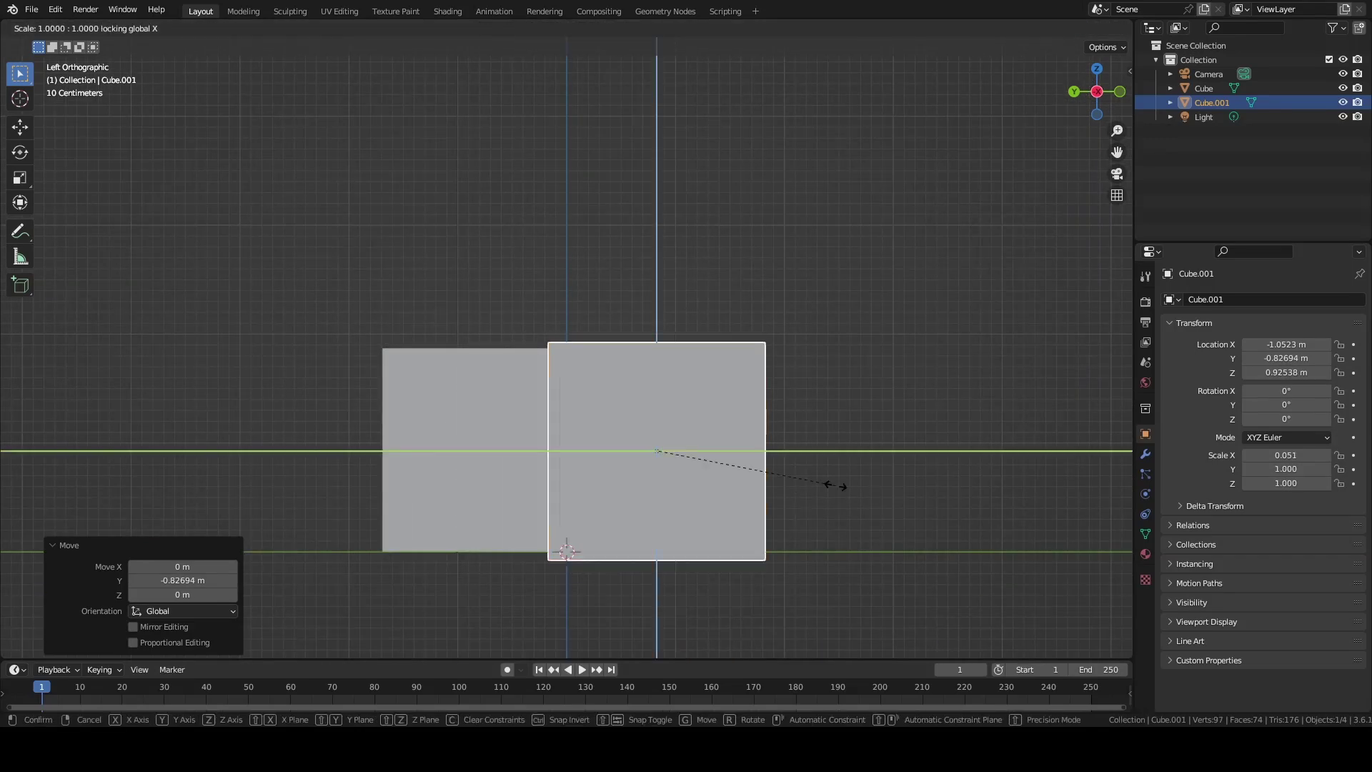
left_click(814, 473)
mouse_move(818, 472)
middle_mouse_down()
mouse_move(601, 400)
mouse_move(604, 444)
middle_mouse_up()
In Edit Mode, push the panel's outer face out along X to thicken it
key("Tab")
key("g")
key("x")
left_click(715, 458)
middle_click_drag(715, 458, 738, 464)
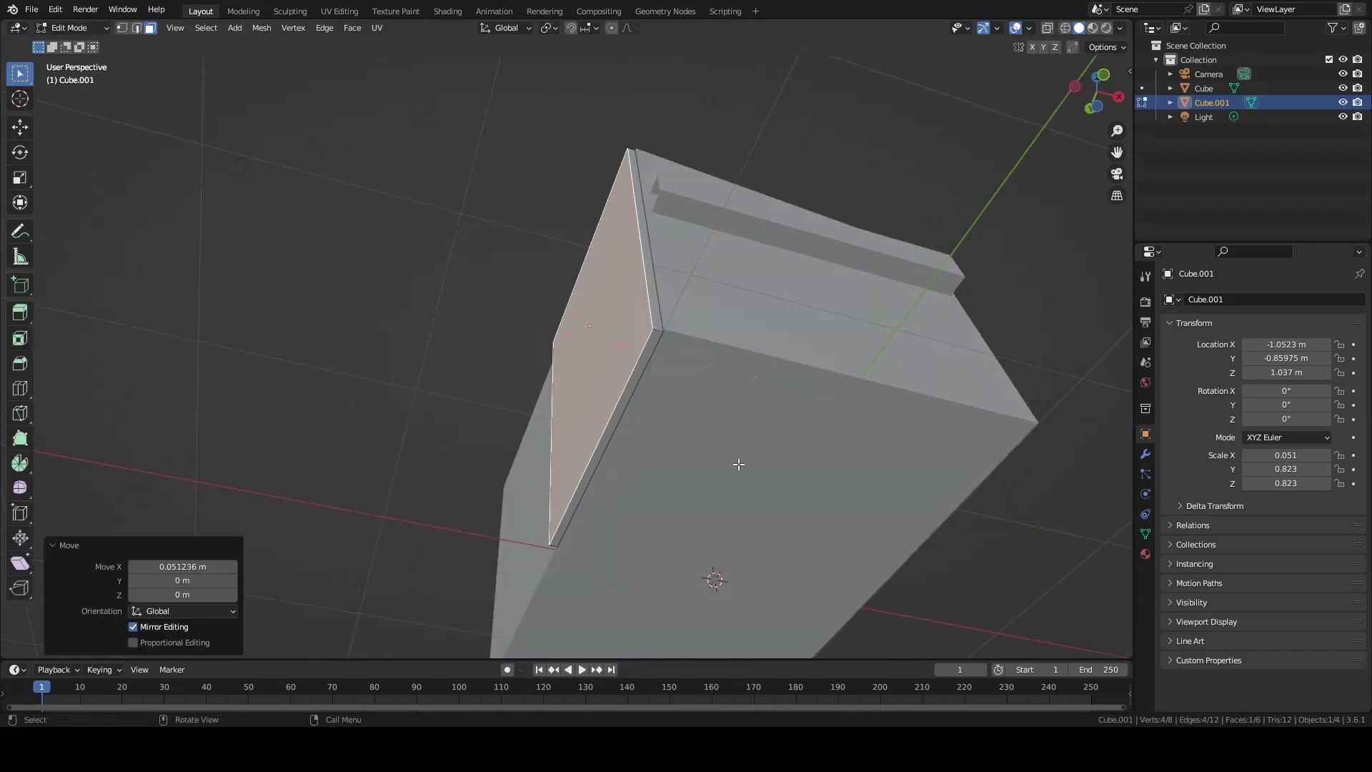
scroll(739, 464, "up", 2)
Inset the outer face, shrink the inset, and push it in to recess the centre
key("i")
left_click(943, 525)
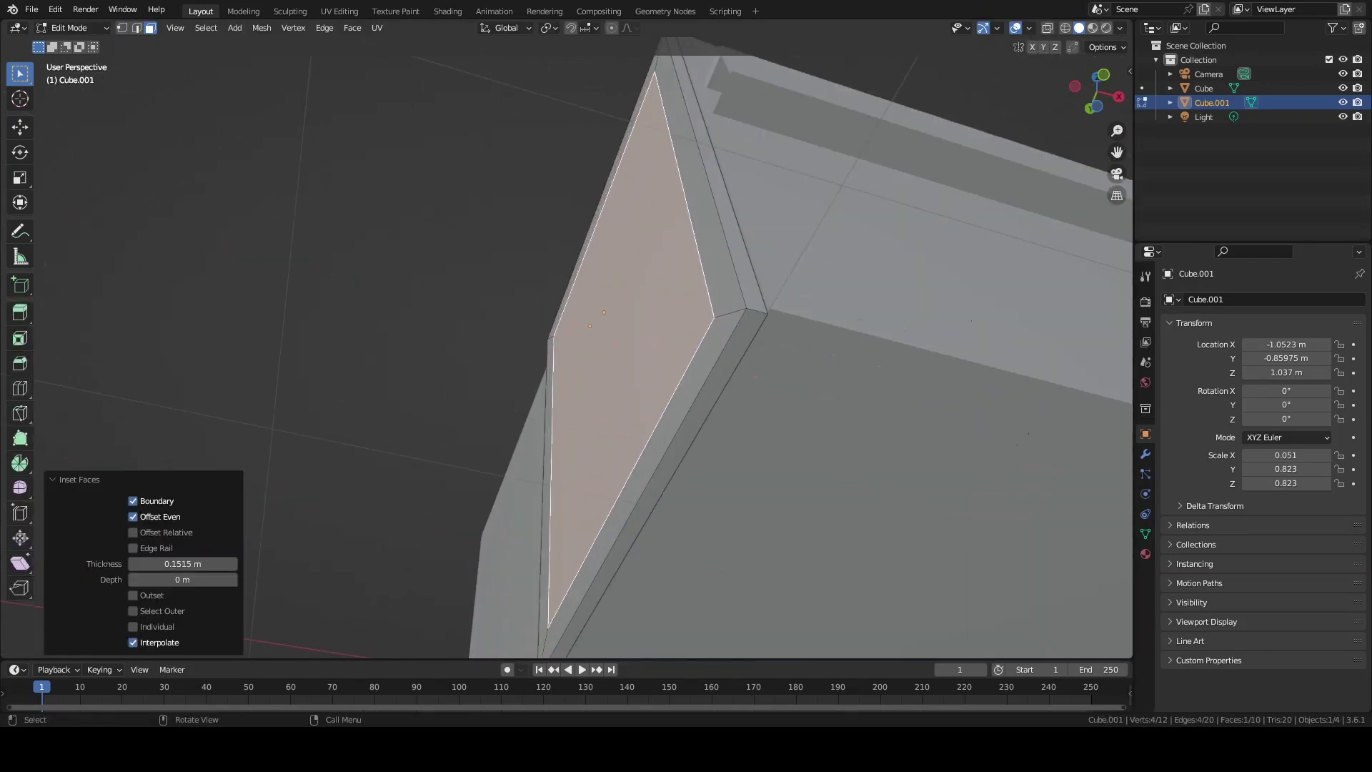
key("s")
middle_click_drag(624, 380, 882, 519)
left_click(827, 496)
key("g")
key("z")
key("z")
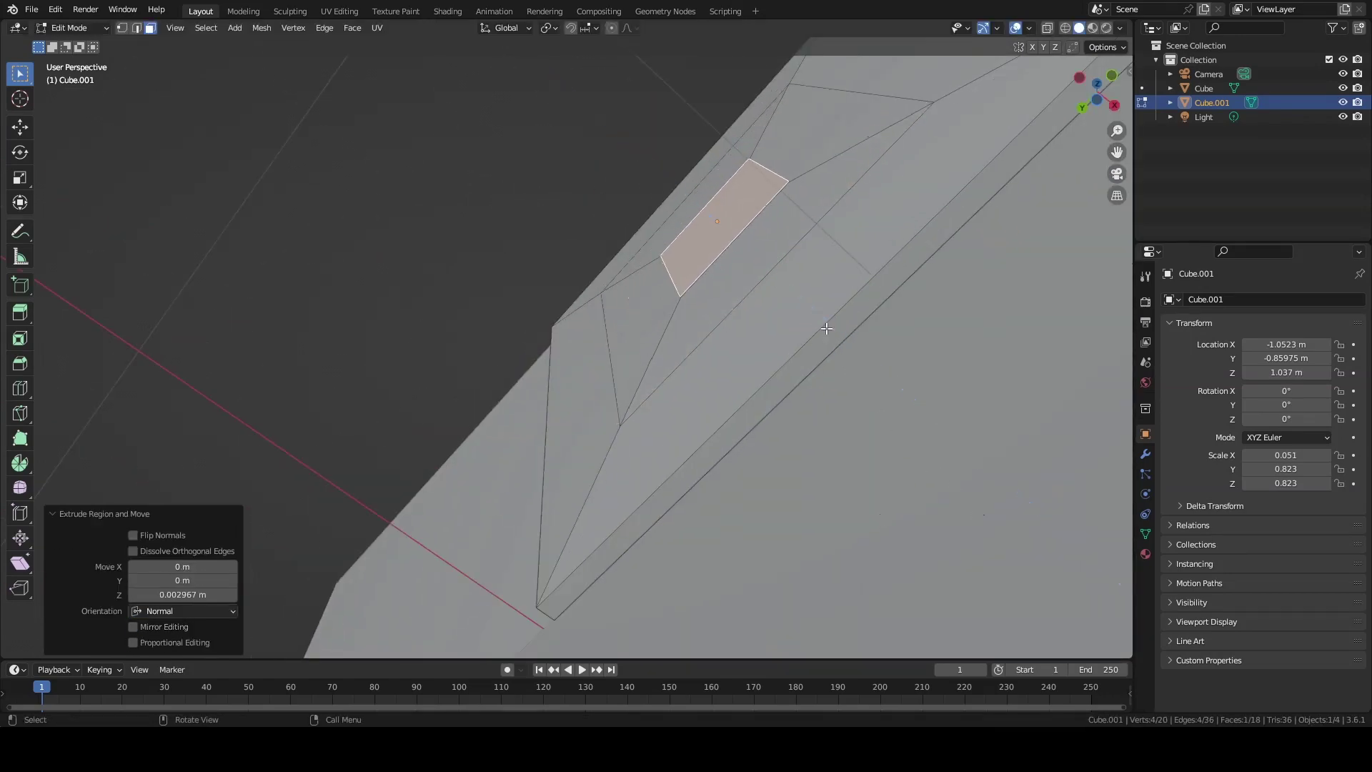
left_click(726, 246)
Brush-select the panel's rim faces and bevel the rim edges
key("Tab")
scroll(726, 245, "down", 5)
mouse_move(726, 245)
middle_mouse_down()
mouse_move(889, 482)
mouse_move(705, 522)
mouse_move(593, 489)
middle_mouse_up()
scroll(705, 493, "up", 3)
key("Tab")
scroll(759, 507, "down", 4)
key("c")
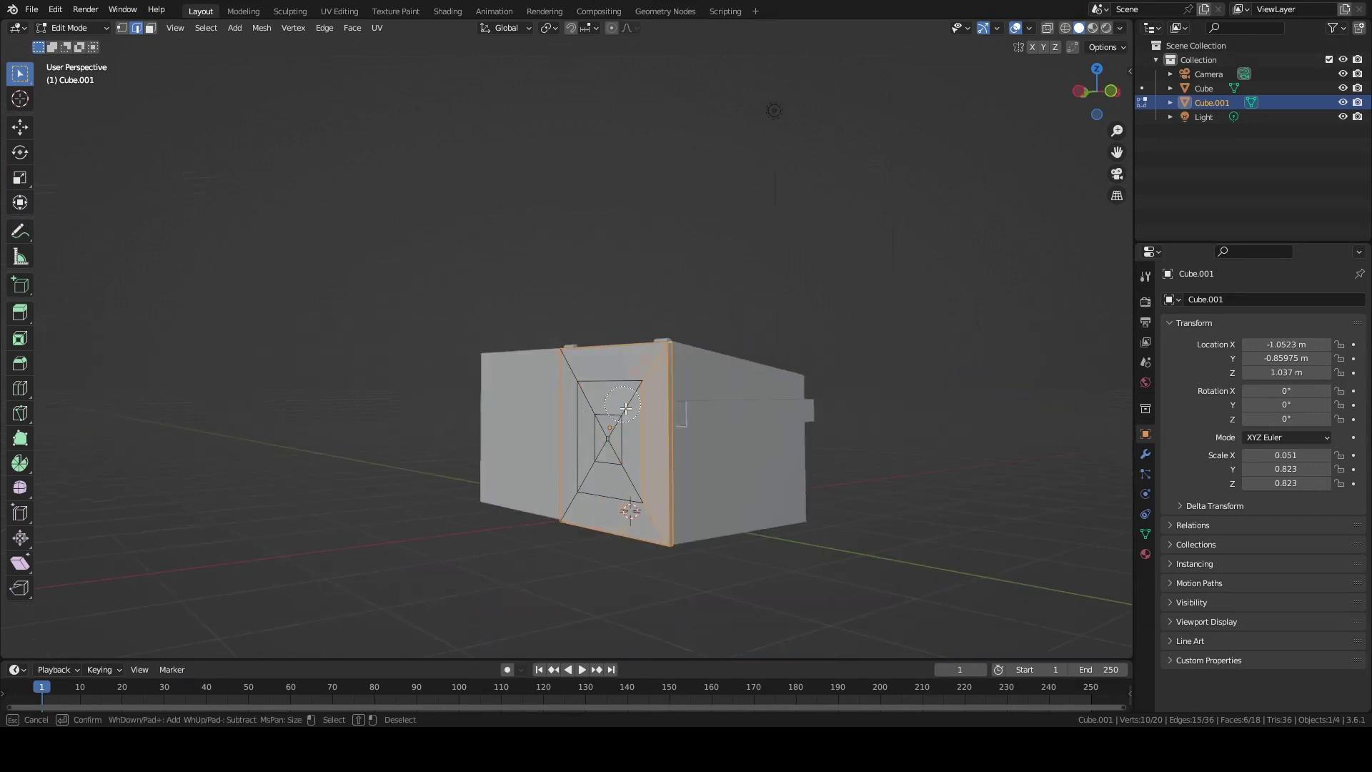
key("Escape")
scroll(642, 491, "up", 5)
middle_click_drag(803, 340, 883, 481)
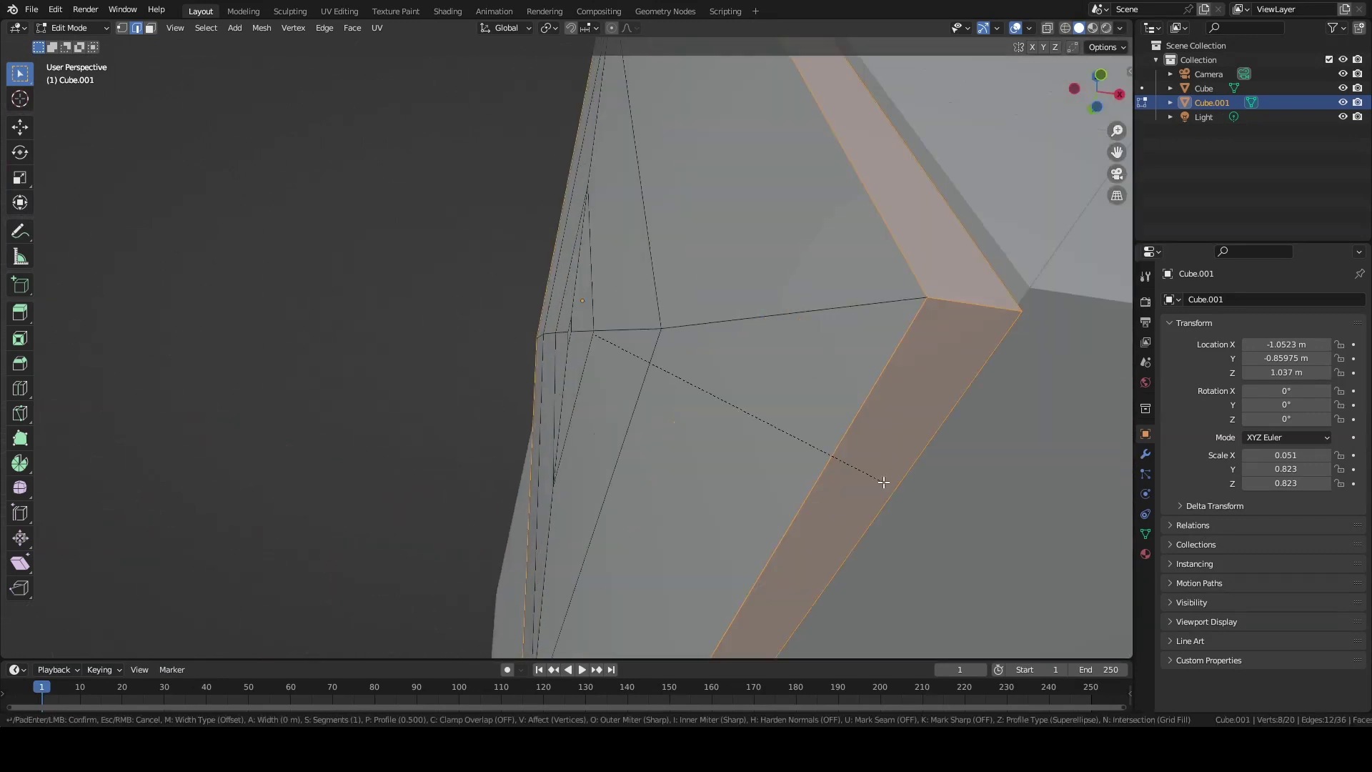
key("e")
left_click(894, 461)
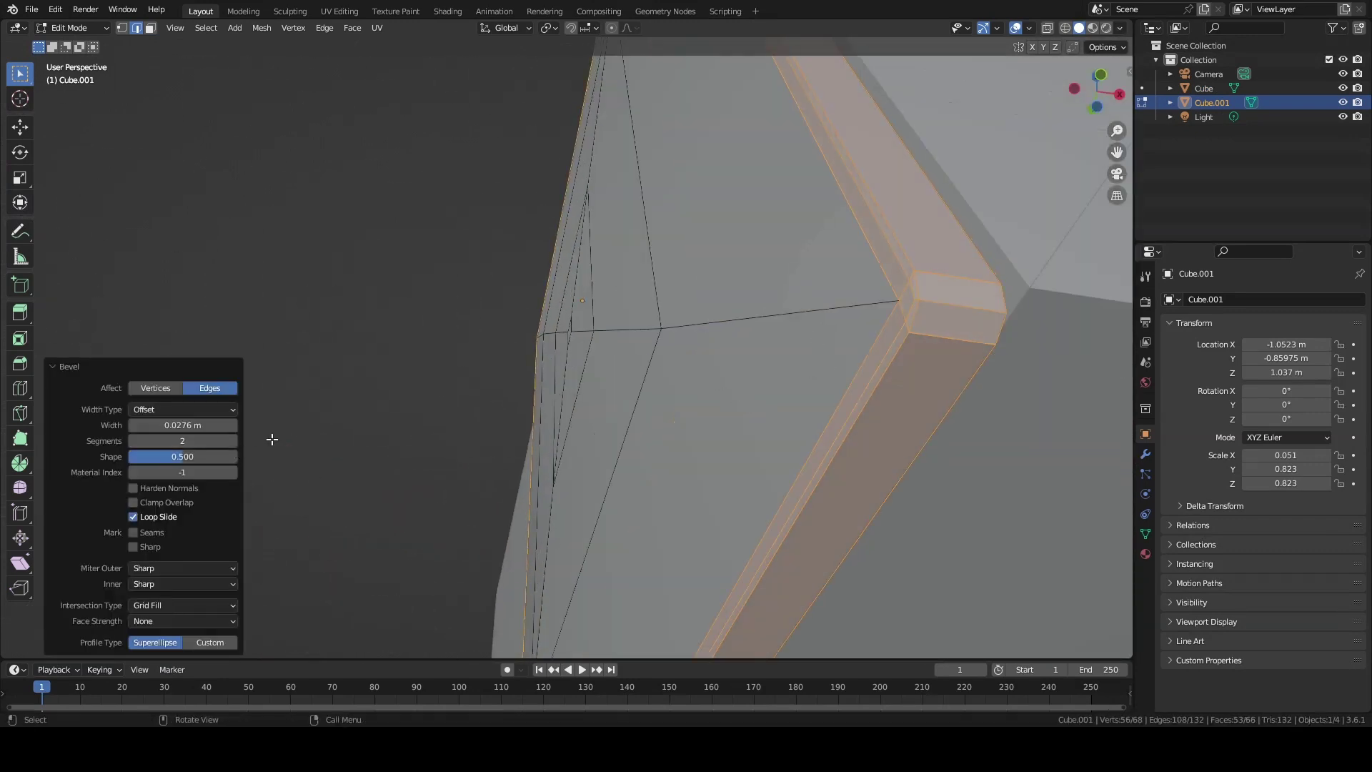
Select the panel together with the box and join them into one object
key("Tab")
scroll(753, 541, "down", 5)
middle_click_drag(753, 542, 636, 515)
left_click_drag(636, 515, 695, 500)
left_click(695, 500, "shift")
key("ctrl+j")
mouse_move(695, 500)
middle_mouse_down()
mouse_move(822, 380)
mouse_move(686, 518)
mouse_move(613, 491)
mouse_move(533, 409)
middle_mouse_up()
key("Tab")
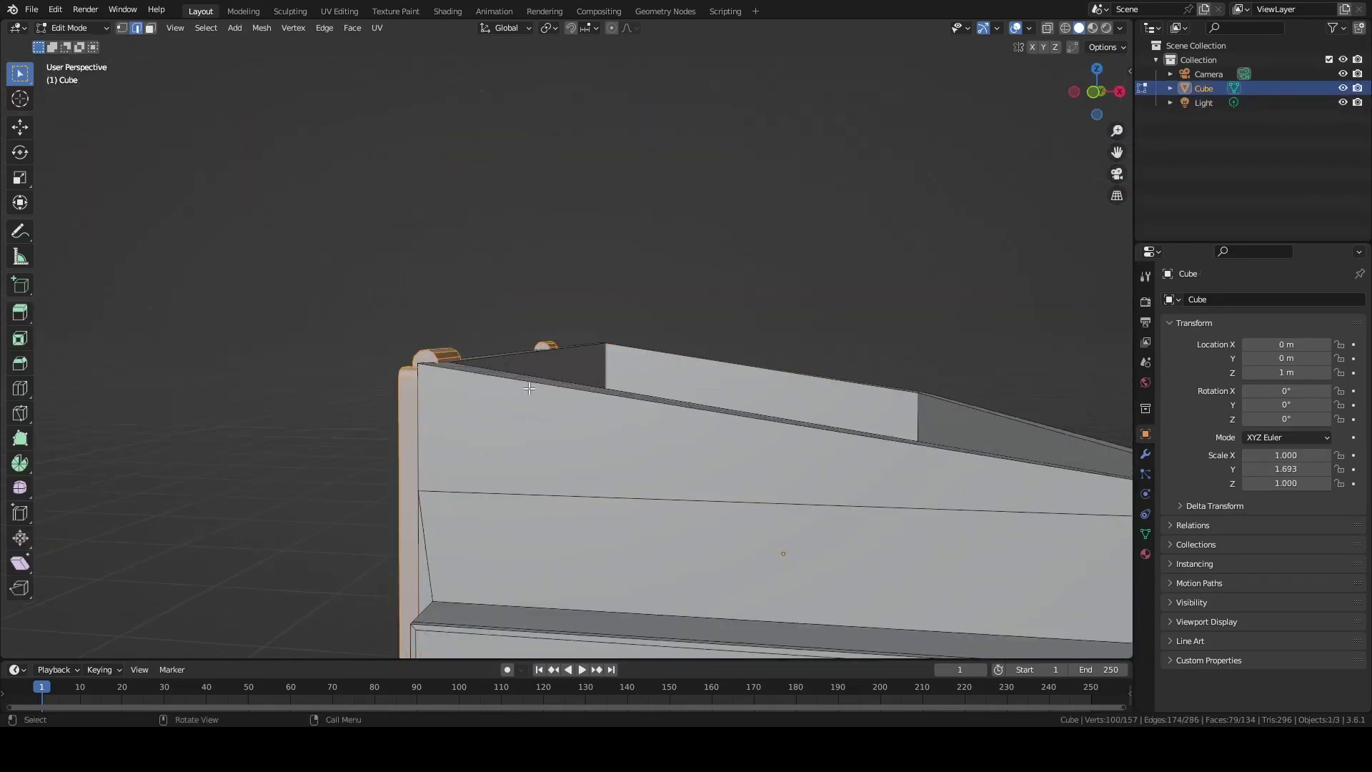
Knife a zigzag drip outline along the top of the side wall
key("k")
left_click(418, 364)
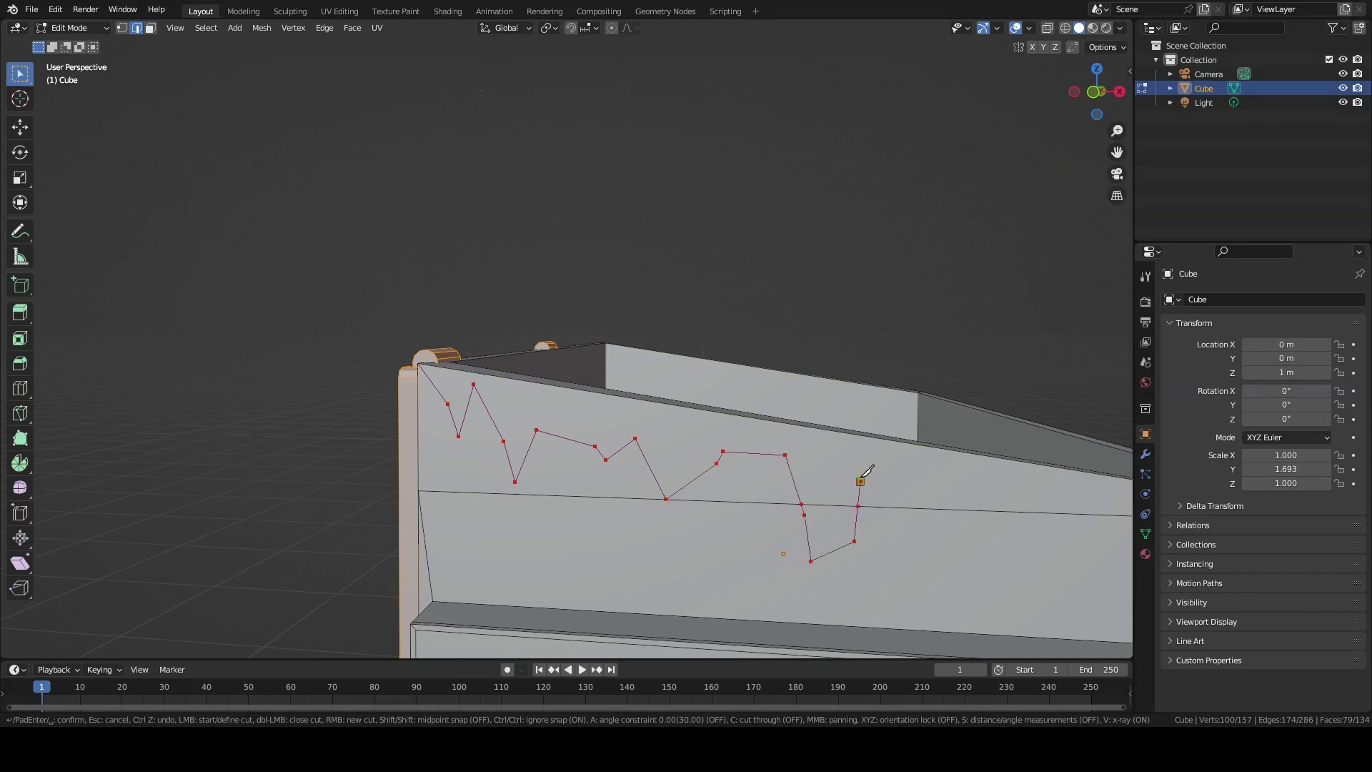
middle_click_drag(867, 472, 408, 423)
left_click(407, 424)
left_click(428, 468)
left_click(468, 409)
left_click(497, 511)
left_click(510, 545)
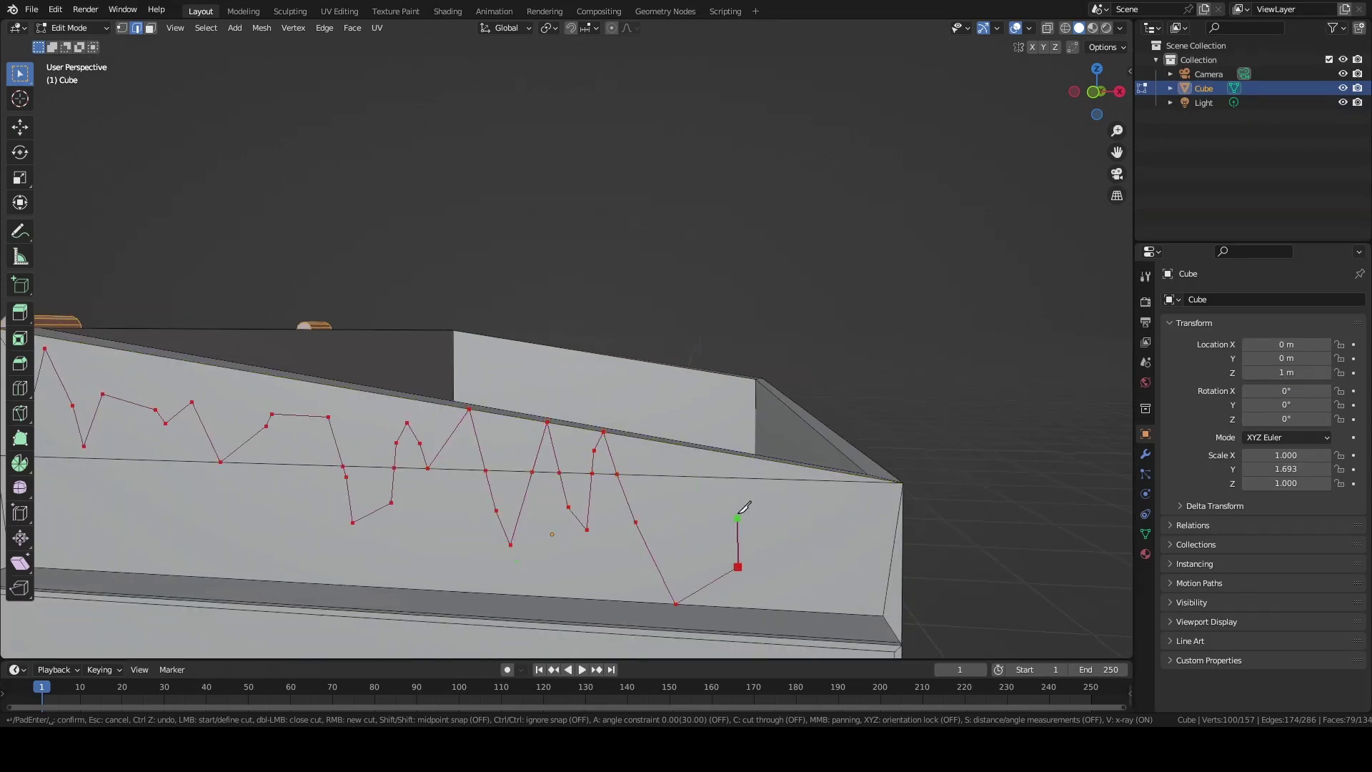
key("Return")
scroll(563, 581, "down", 5)
mouse_move(563, 582)
middle_mouse_down()
mouse_move(588, 499)
mouse_move(400, 433)
middle_mouse_up()
Add further knife drip cuts on the top and front wall, then extend the selection over the drip faces
key("k")
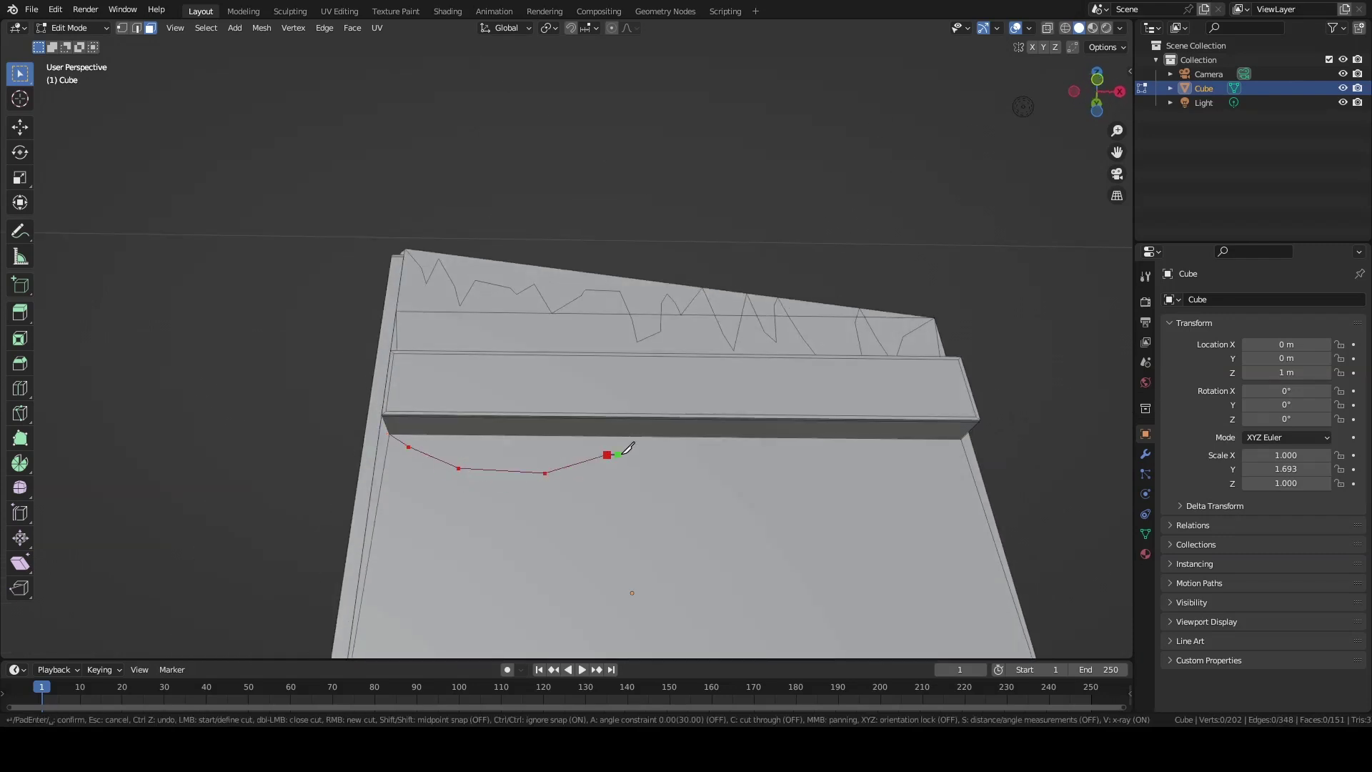
key("Return")
middle_click_drag(945, 464, 477, 399)
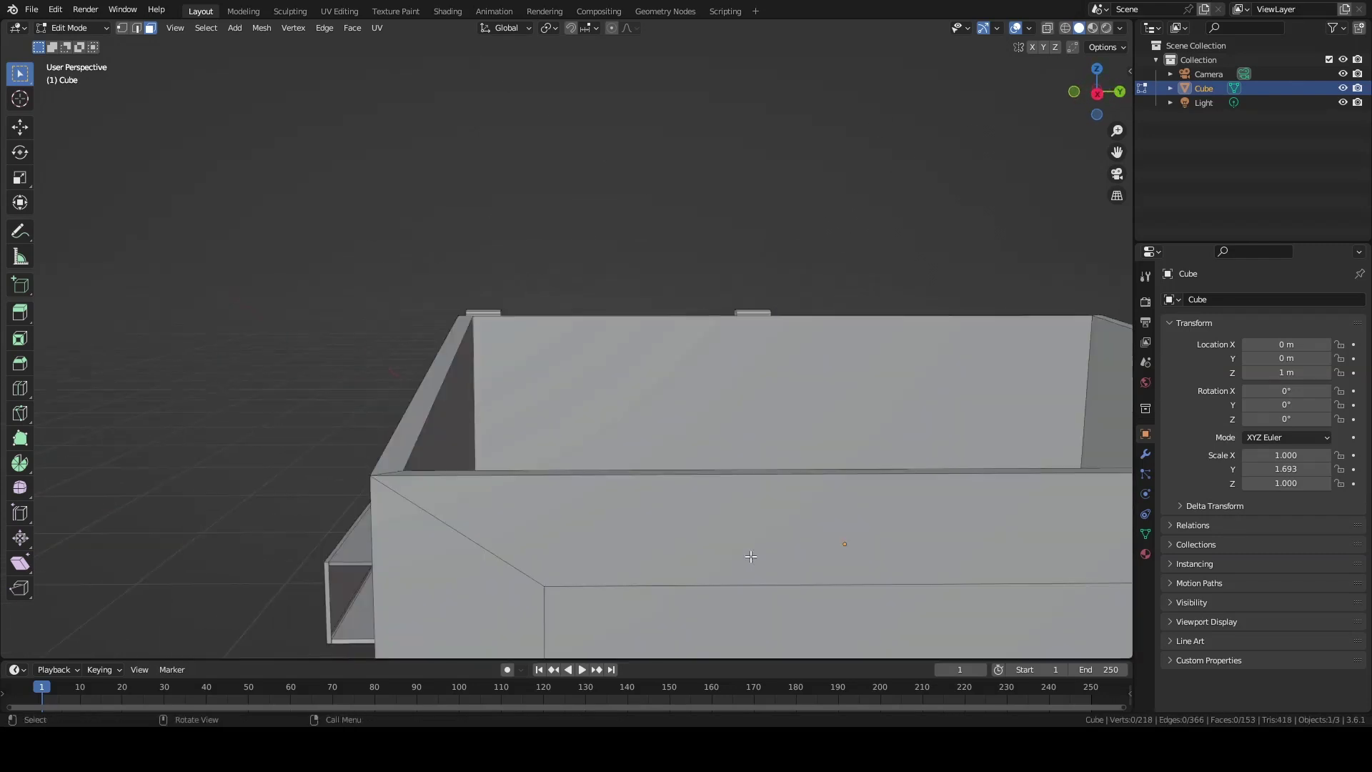
key("k")
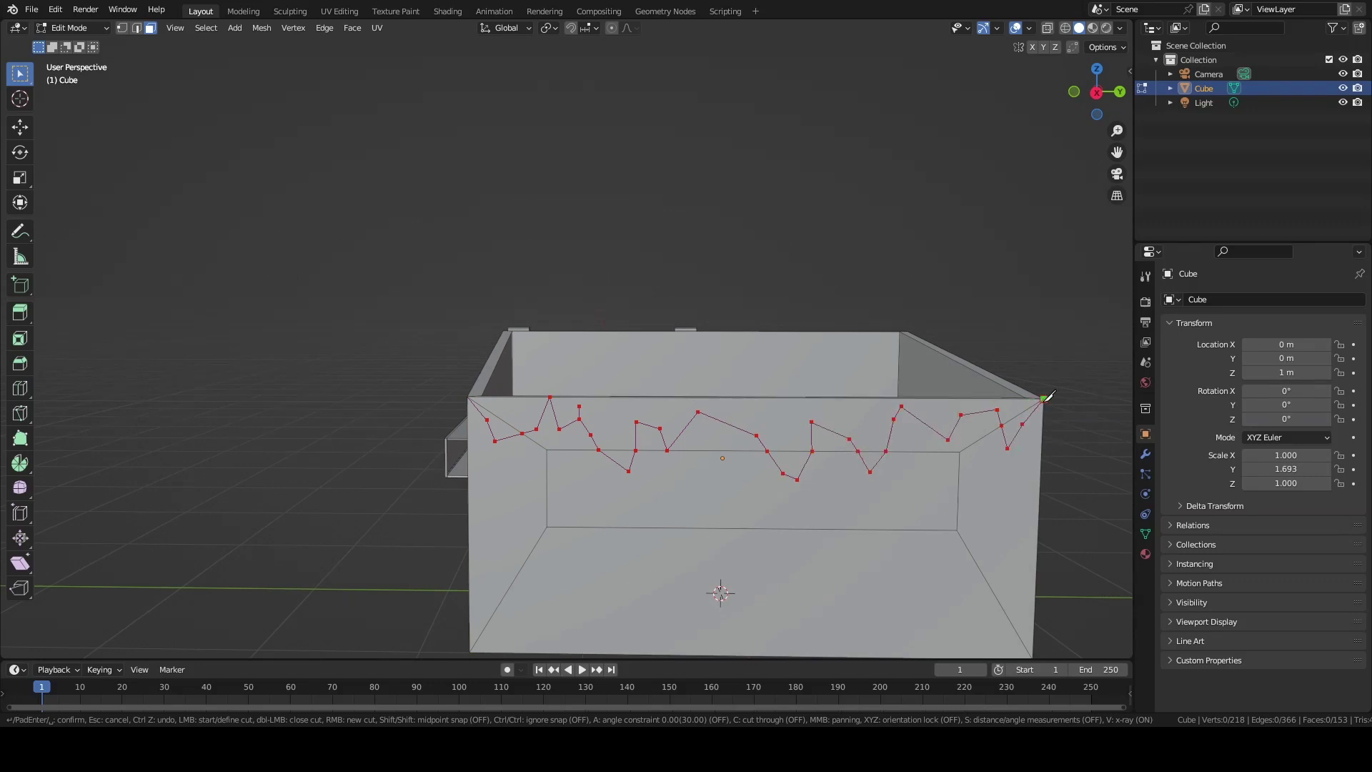
key("Return")
middle_click_drag(1048, 395, 621, 470)
left_click(783, 420, "ctrl")
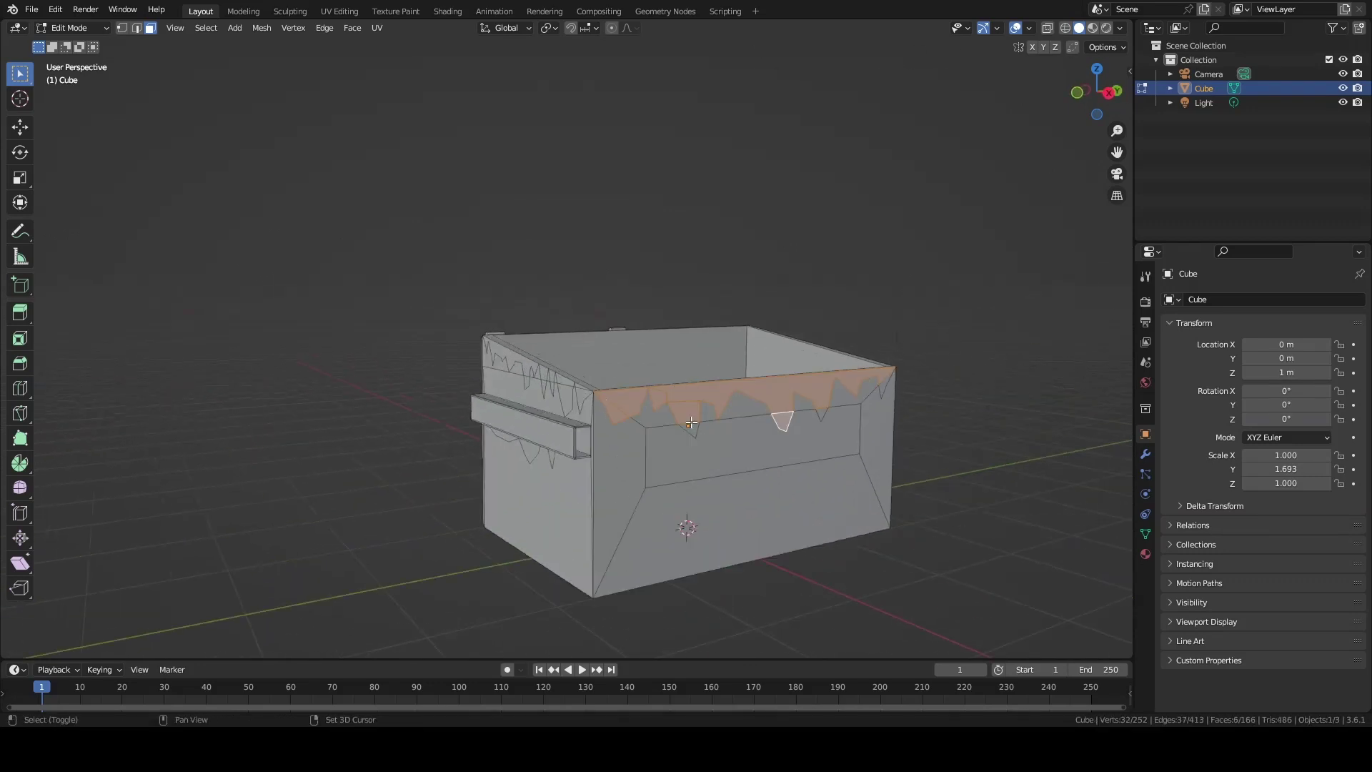
Add a second material slot in the box's Material Properties
left_click(1146, 554)
left_click(1359, 302)
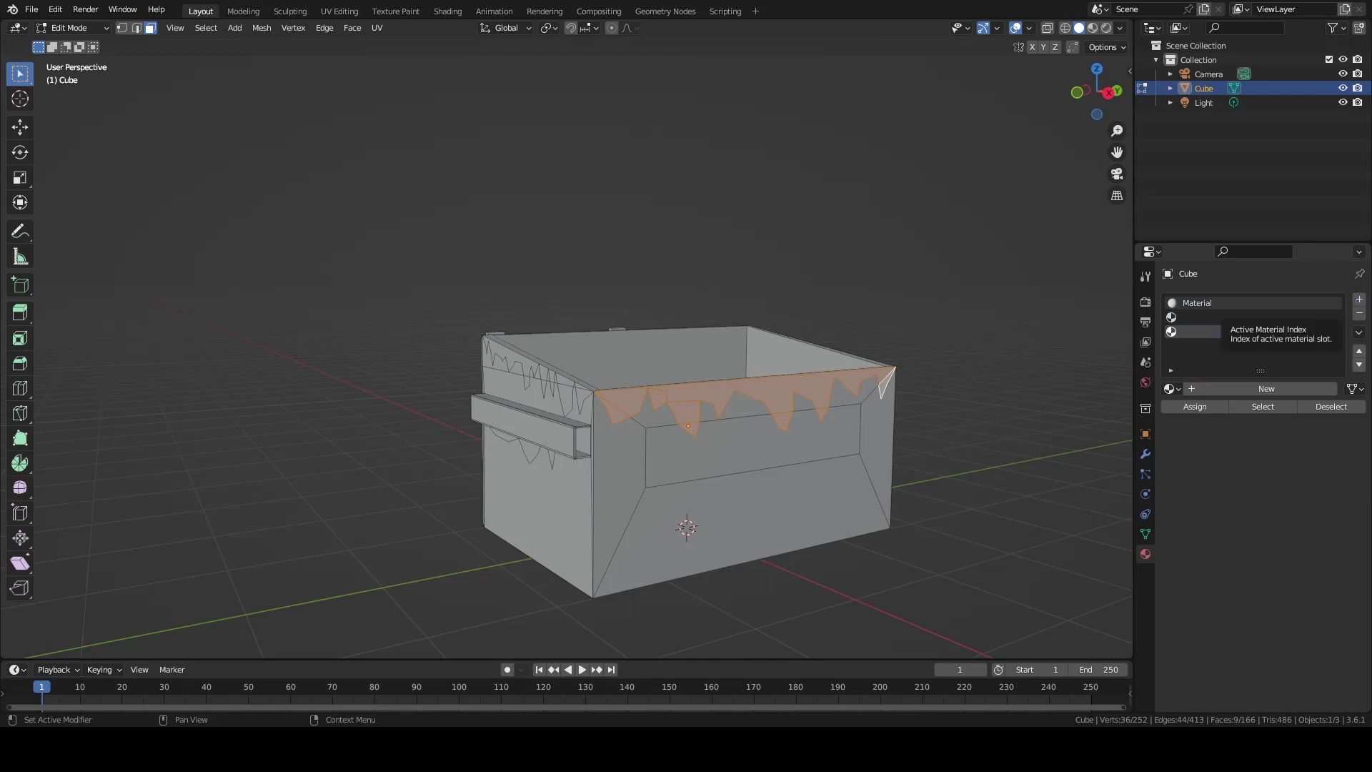
left_click(1197, 302)
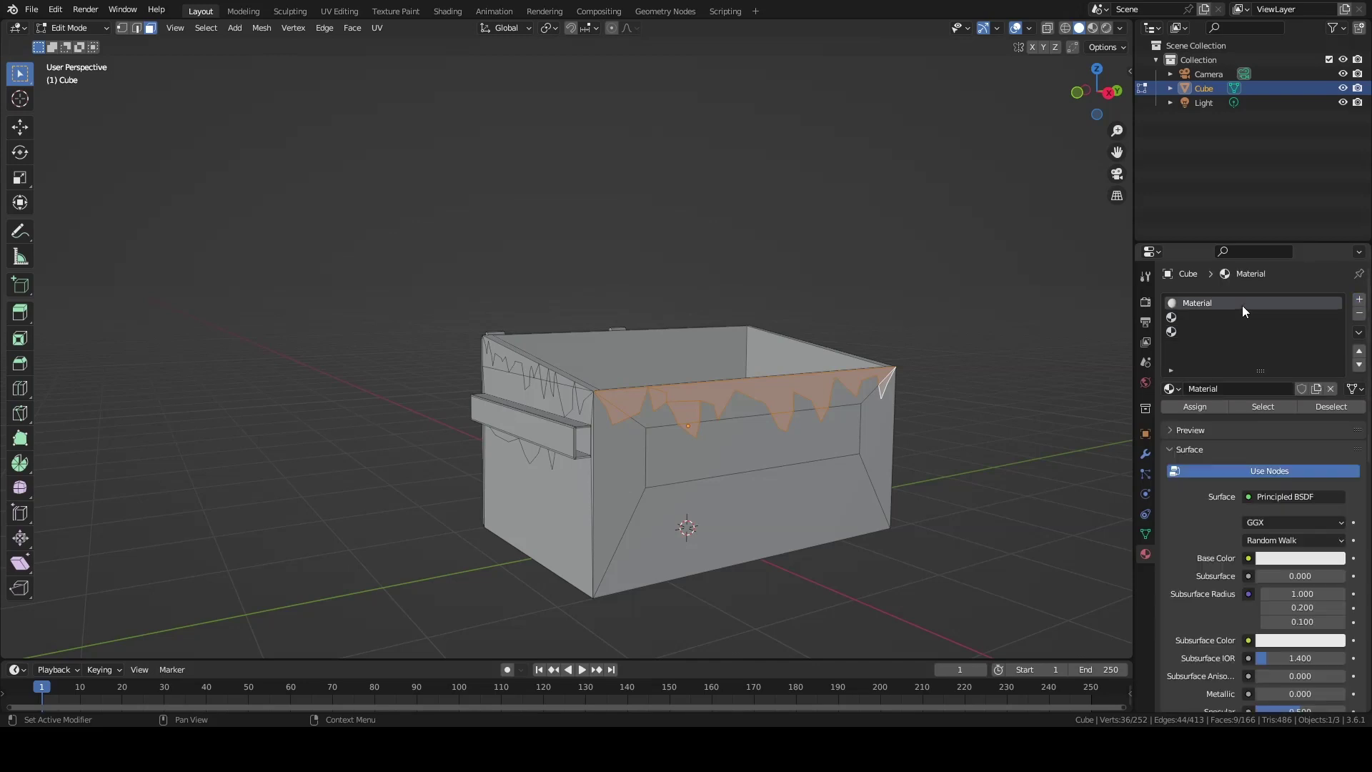
middle_click_drag(679, 527, 780, 410)
scroll(780, 410, "up", 3)
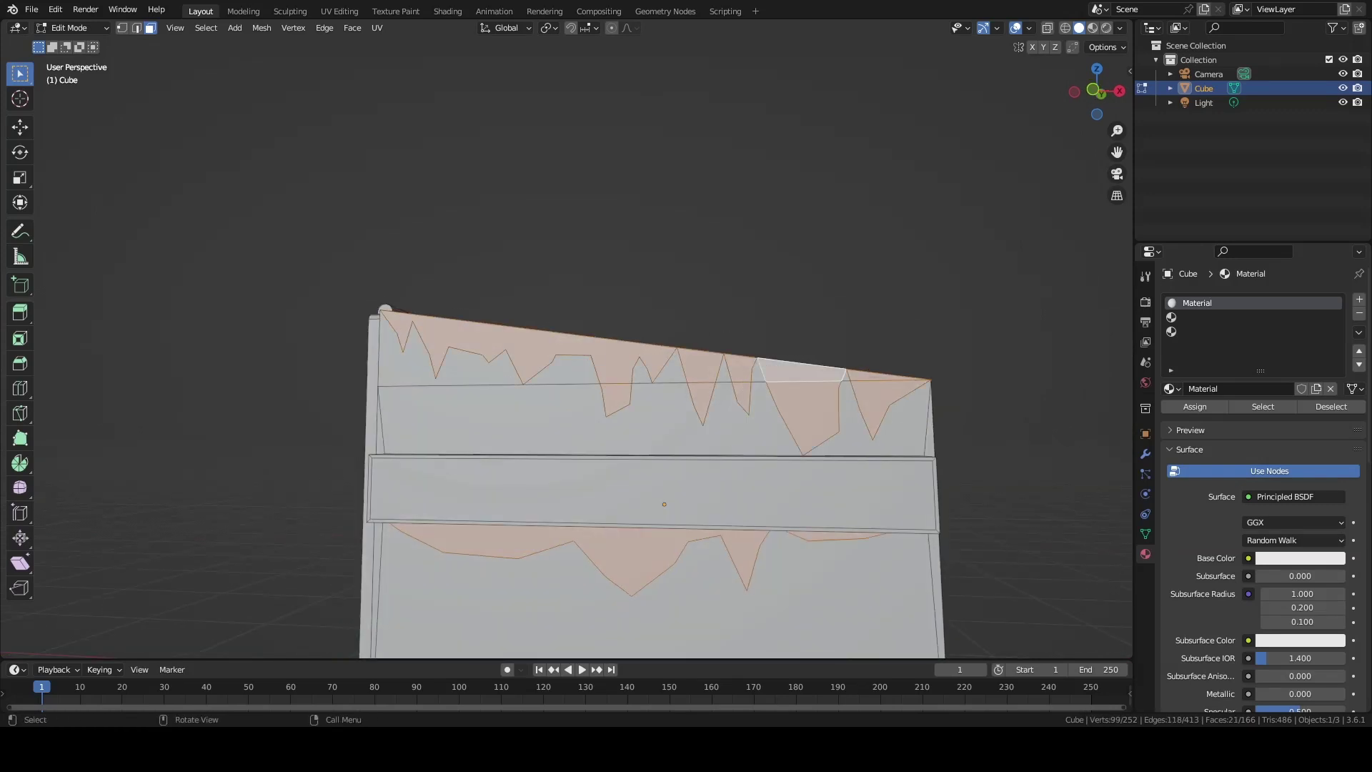
Create Material.001 for the drip faces with a brown colour, previewing in Rendered shading
left_click(1201, 317)
left_click(1201, 389)
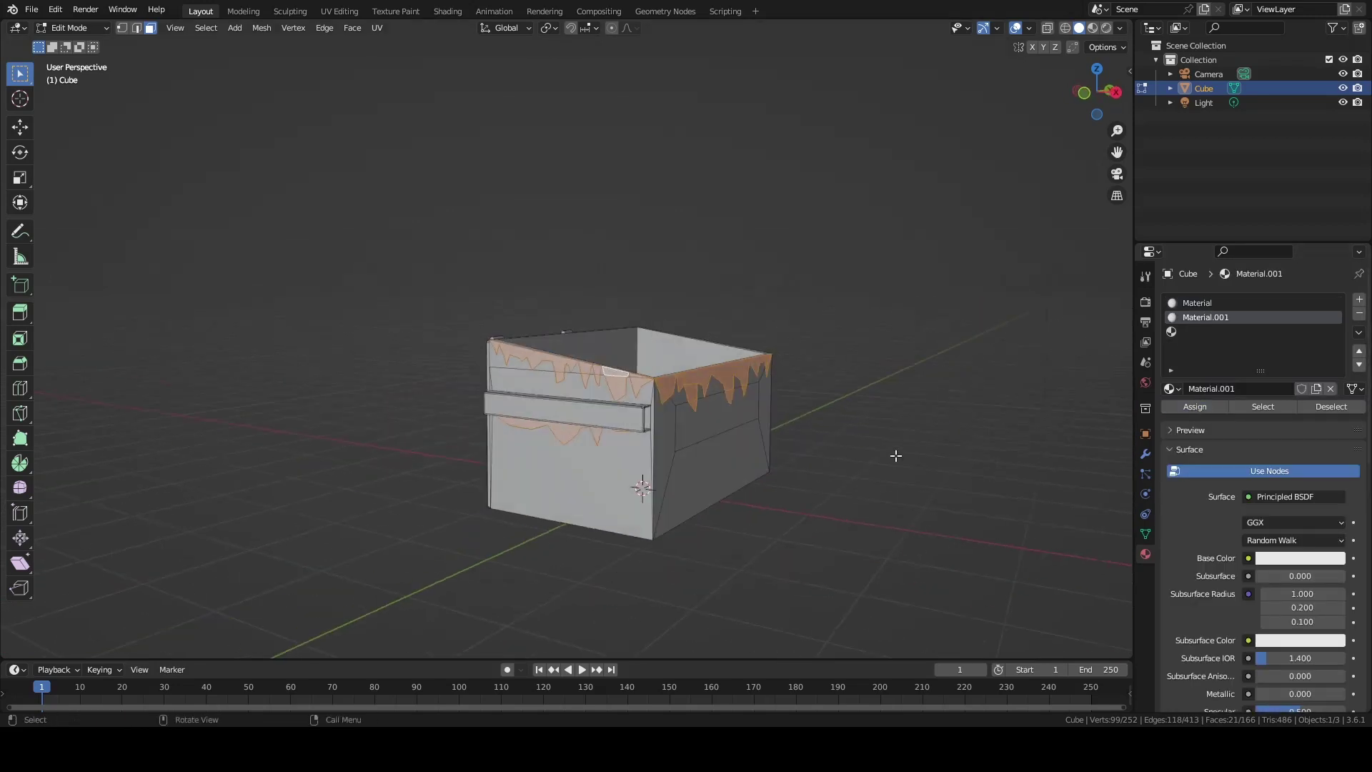
scroll(896, 455, "up", 3)
left_click(1106, 27)
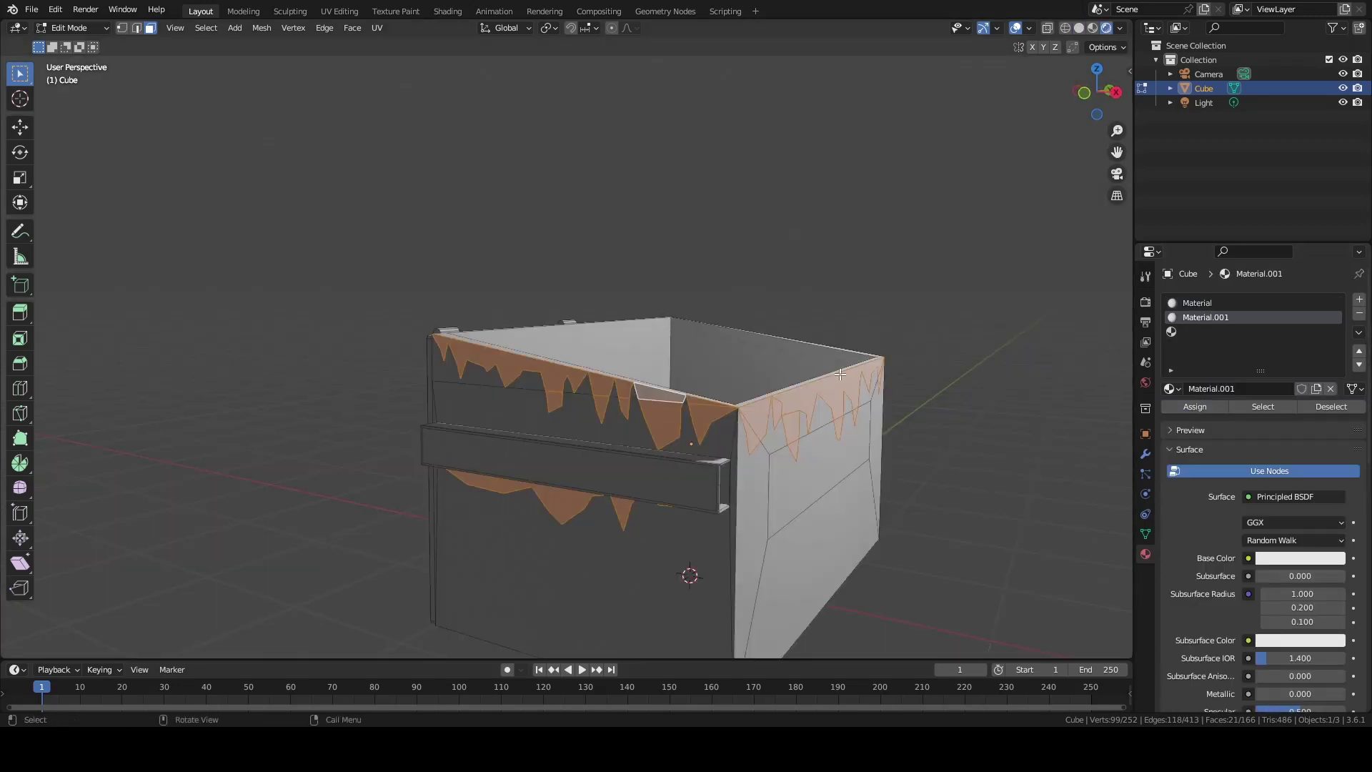
left_click(1279, 558)
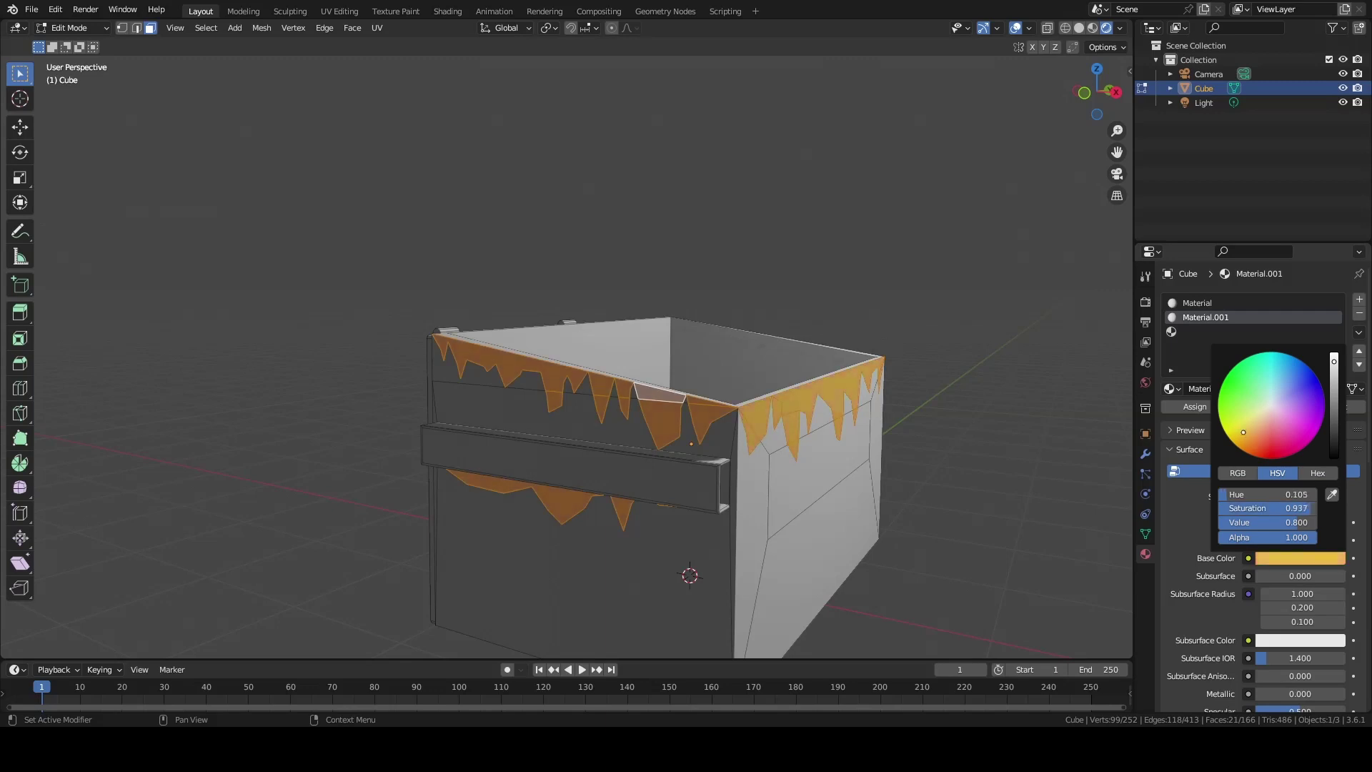
Select the faces using the body Material and set its base colour to green
left_click(1197, 302)
left_click(1261, 407)
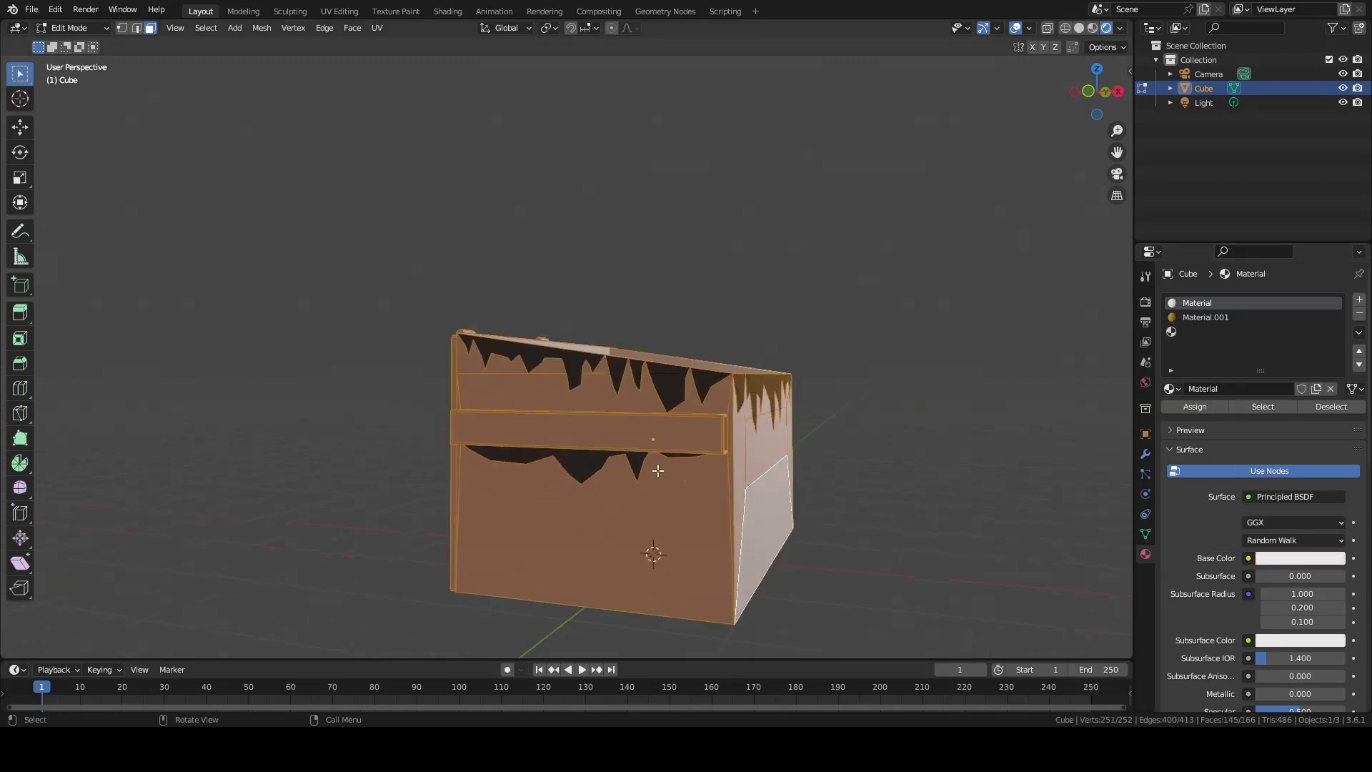
middle_click_drag(658, 469, 796, 588)
left_click(1293, 558)
left_click_drag(1252, 402, 1240, 371)
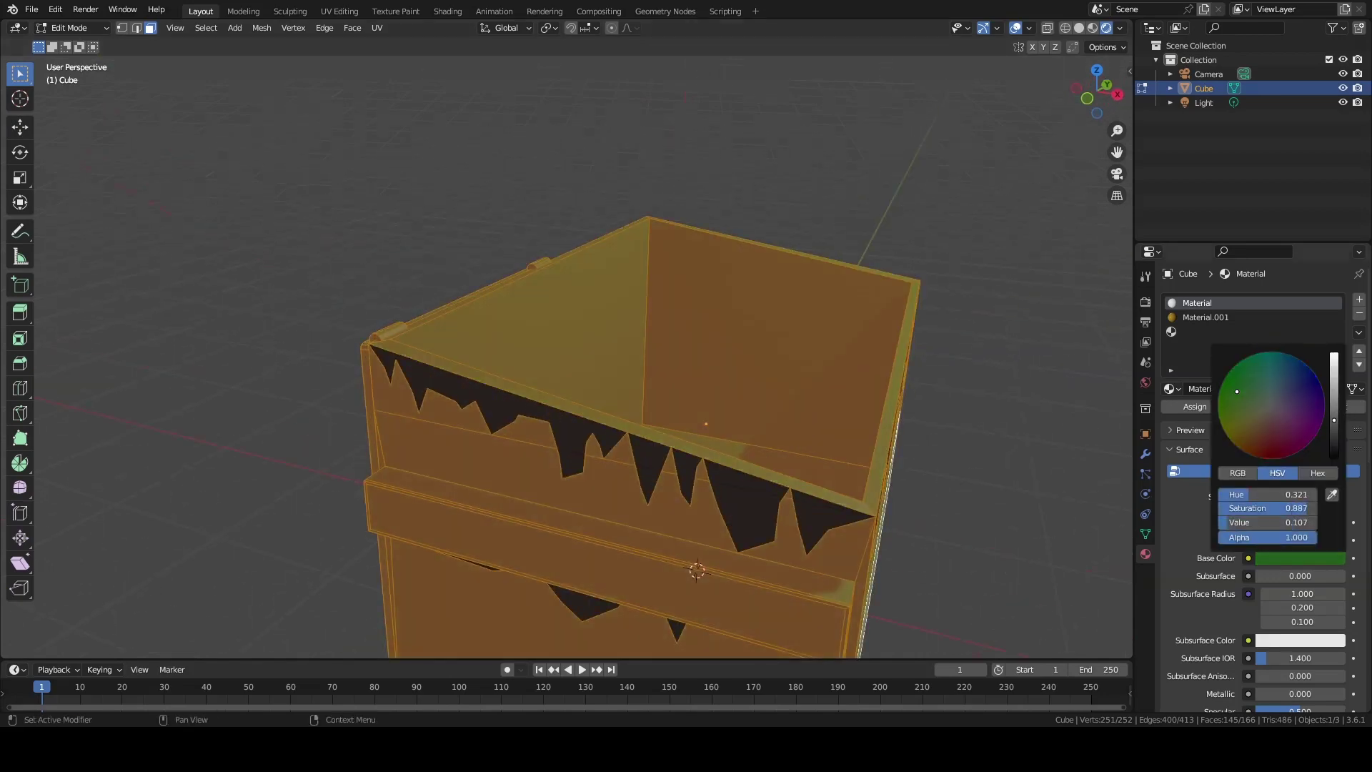
mouse_move(704, 582)
middle_mouse_down()
mouse_move(792, 460)
mouse_move(822, 443)
middle_mouse_up()
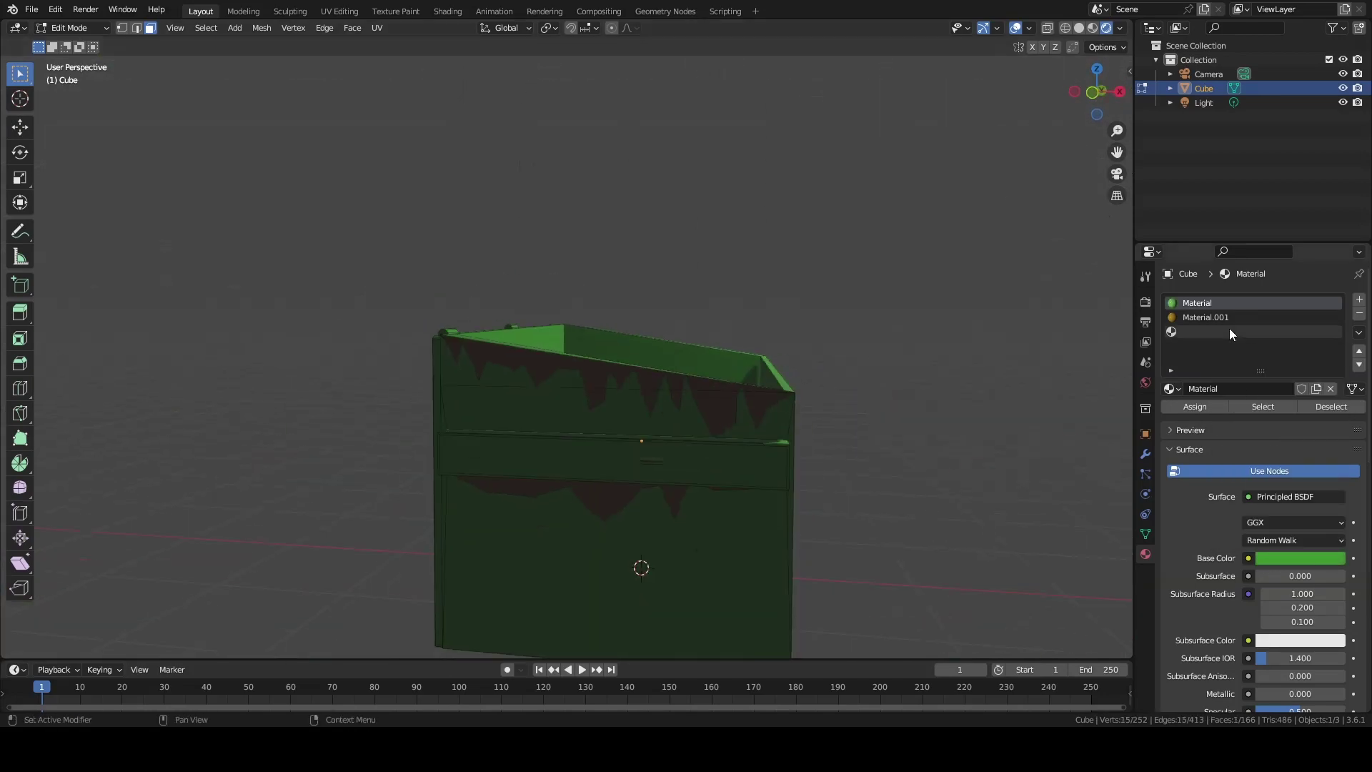
left_click(1230, 332)
middle_click_drag(806, 499, 732, 439)
In front view, knife-cut the front wall of the box
left_click(1083, 87)
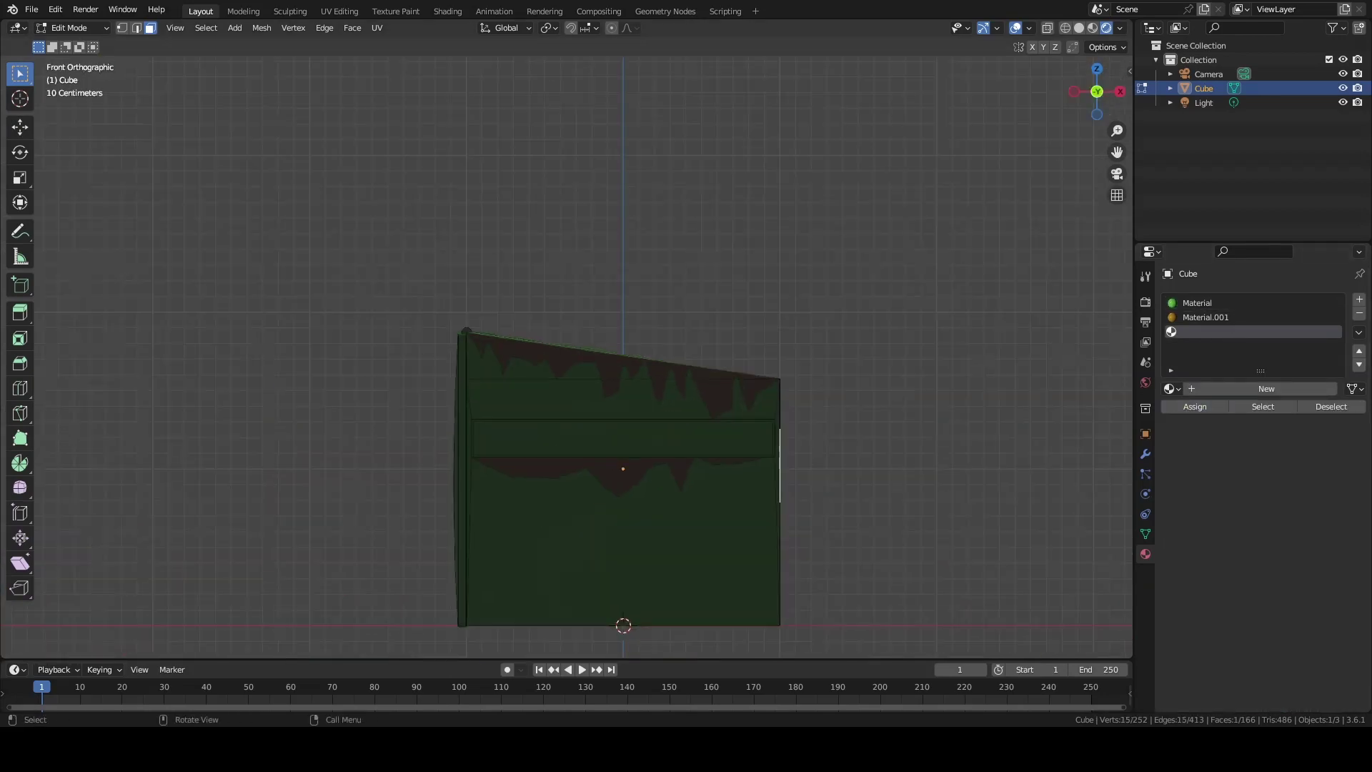
key("k")
left_click(779, 521)
key("Return")
key("Return")
scroll(439, 530, "up", 2)
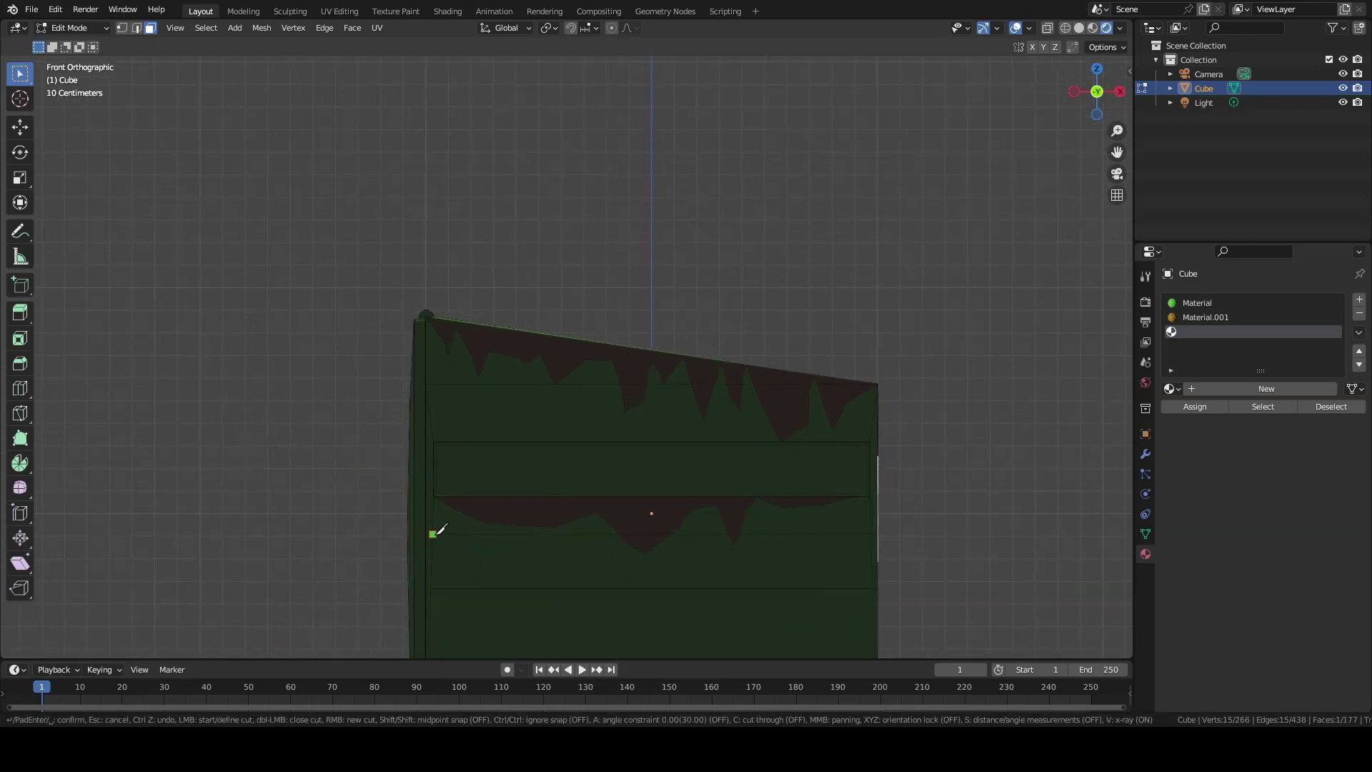
key("Return")
key("k")
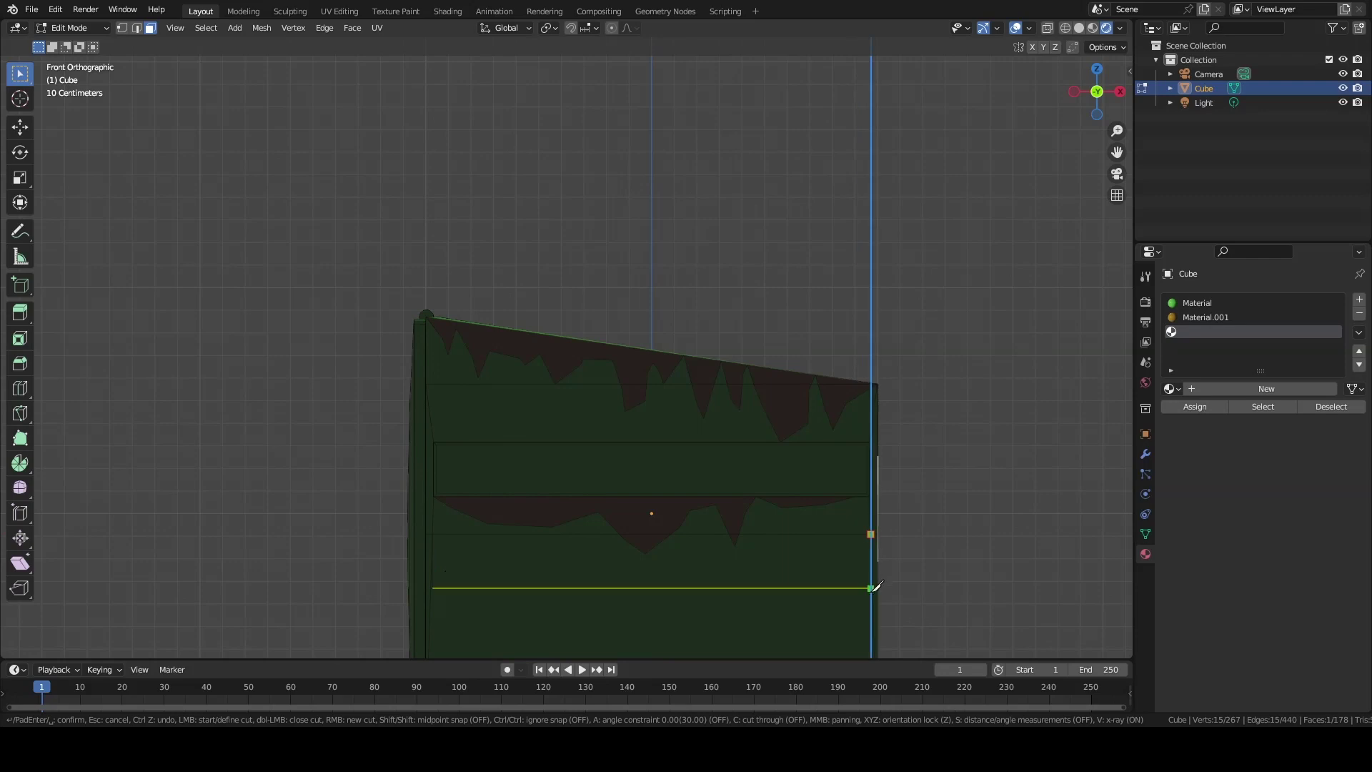
key("Return")
Cut a horizontal line across the lower front and shift the vertical edges along X
middle_click_drag(931, 570, 946, 498, "shift")
key("g")
key("x")
key("Escape")
left_click(931, 499)
key("g")
key("x")
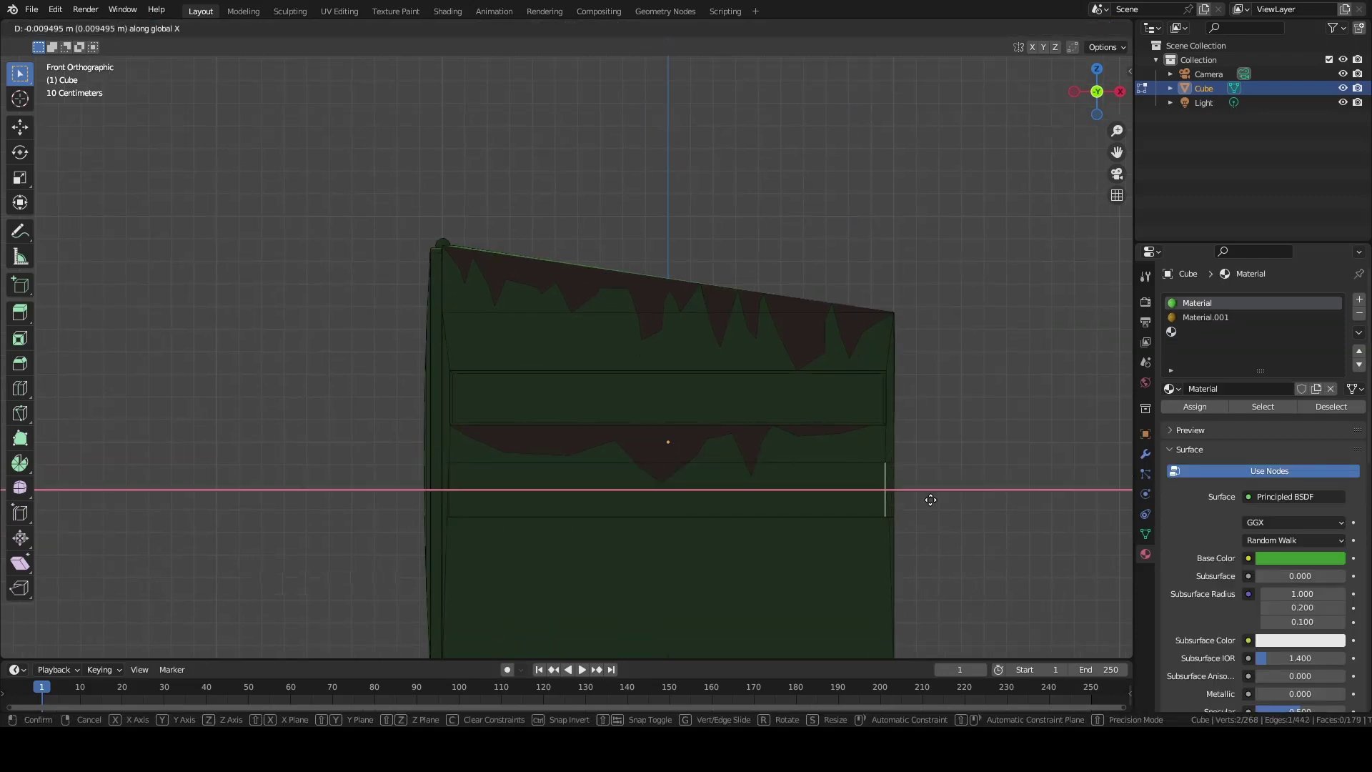
key("g")
key("x")
Give the lower rectangular face a new lighter green material, Material.002
left_click(505, 496)
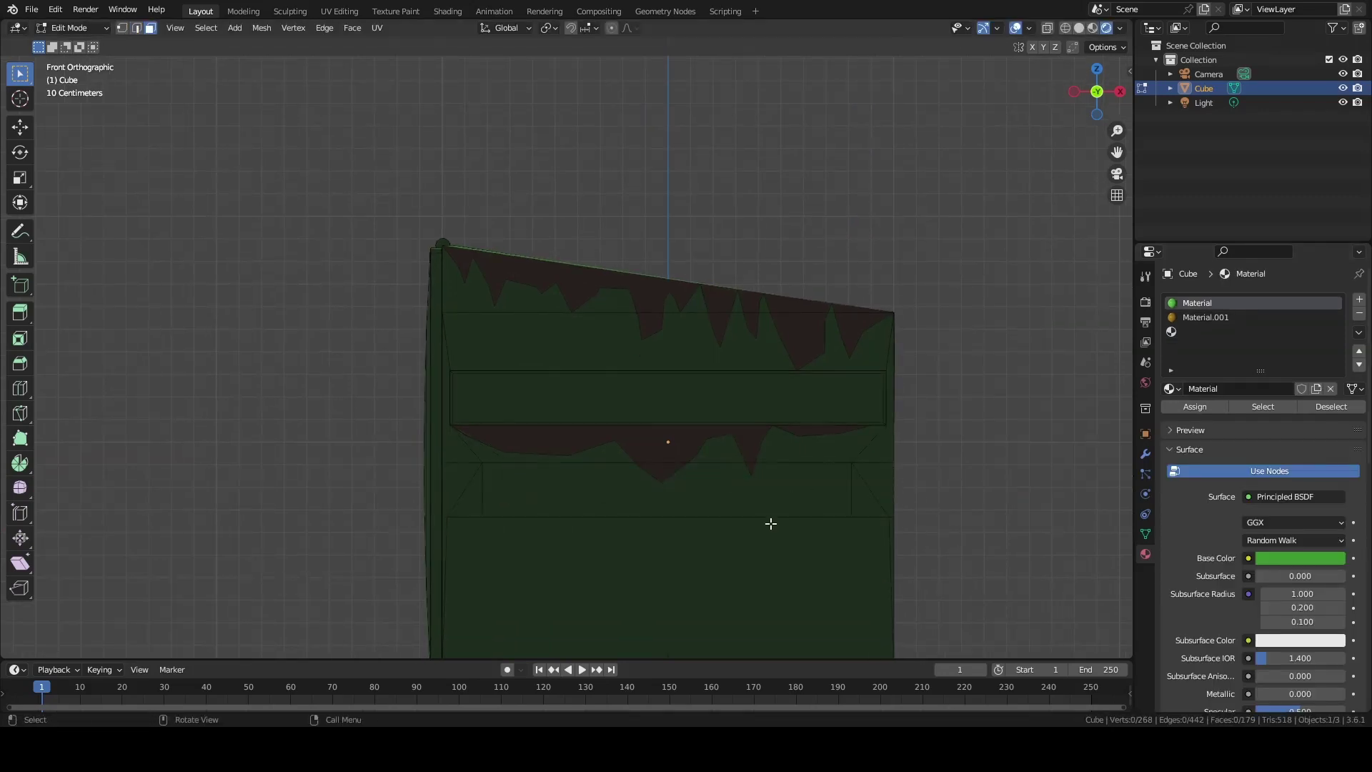
left_click(769, 500)
left_click(1359, 299)
left_click(1263, 388)
left_click(1300, 558)
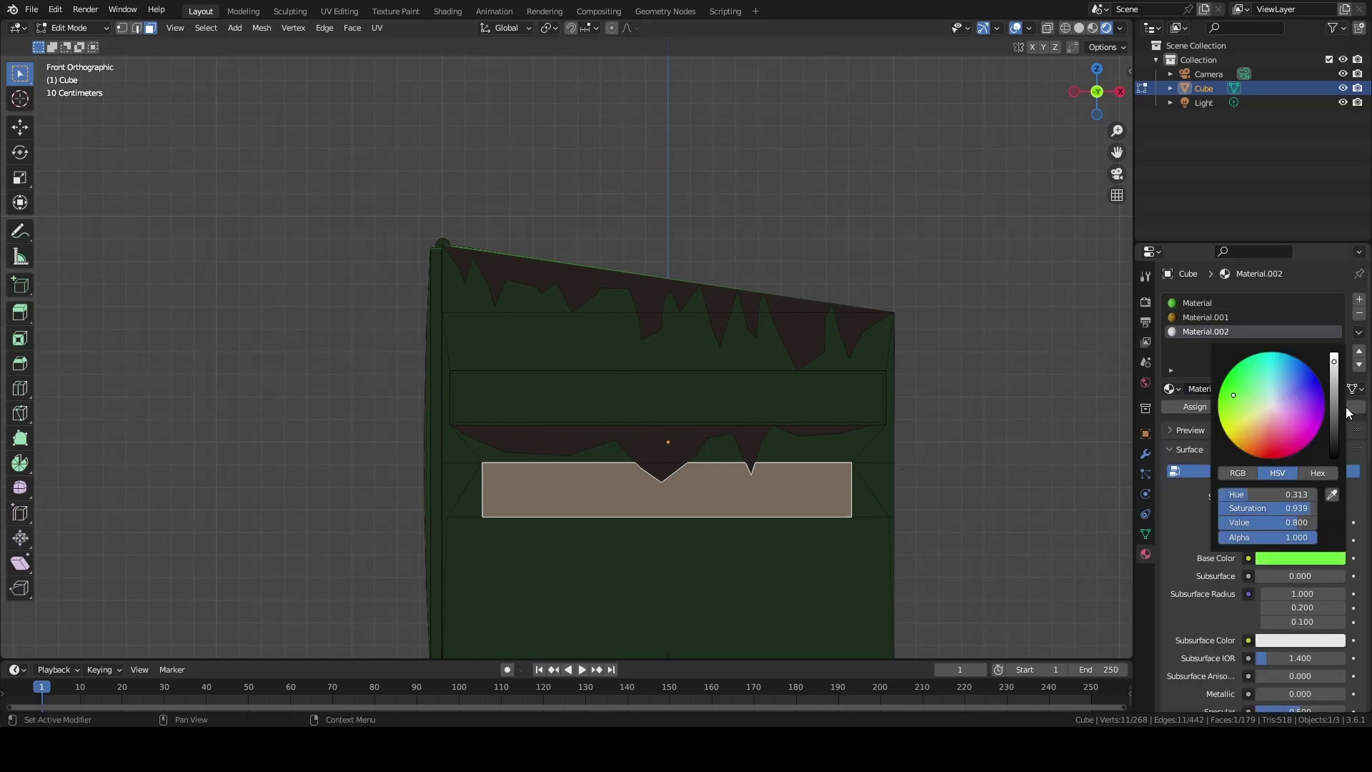
key("Tab")
mouse_move(786, 501)
middle_mouse_down()
mouse_move(880, 527)
mouse_move(787, 543)
middle_mouse_up()
Assign the material to the bin's lower front face and return to Object Mode
key("Tab")
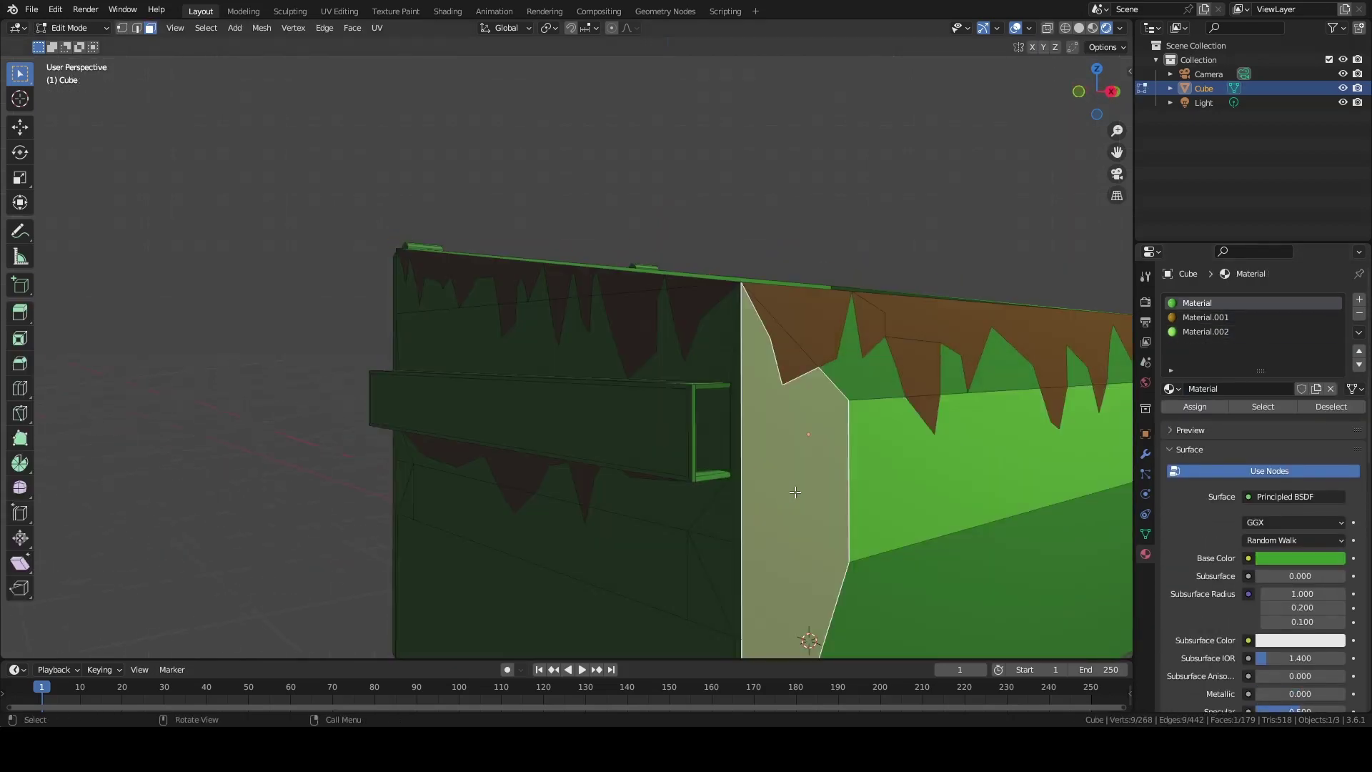
left_click(658, 567)
left_click(1195, 409)
key("Tab")
middle_click_drag(906, 443, 628, 187)
key("shift+a")
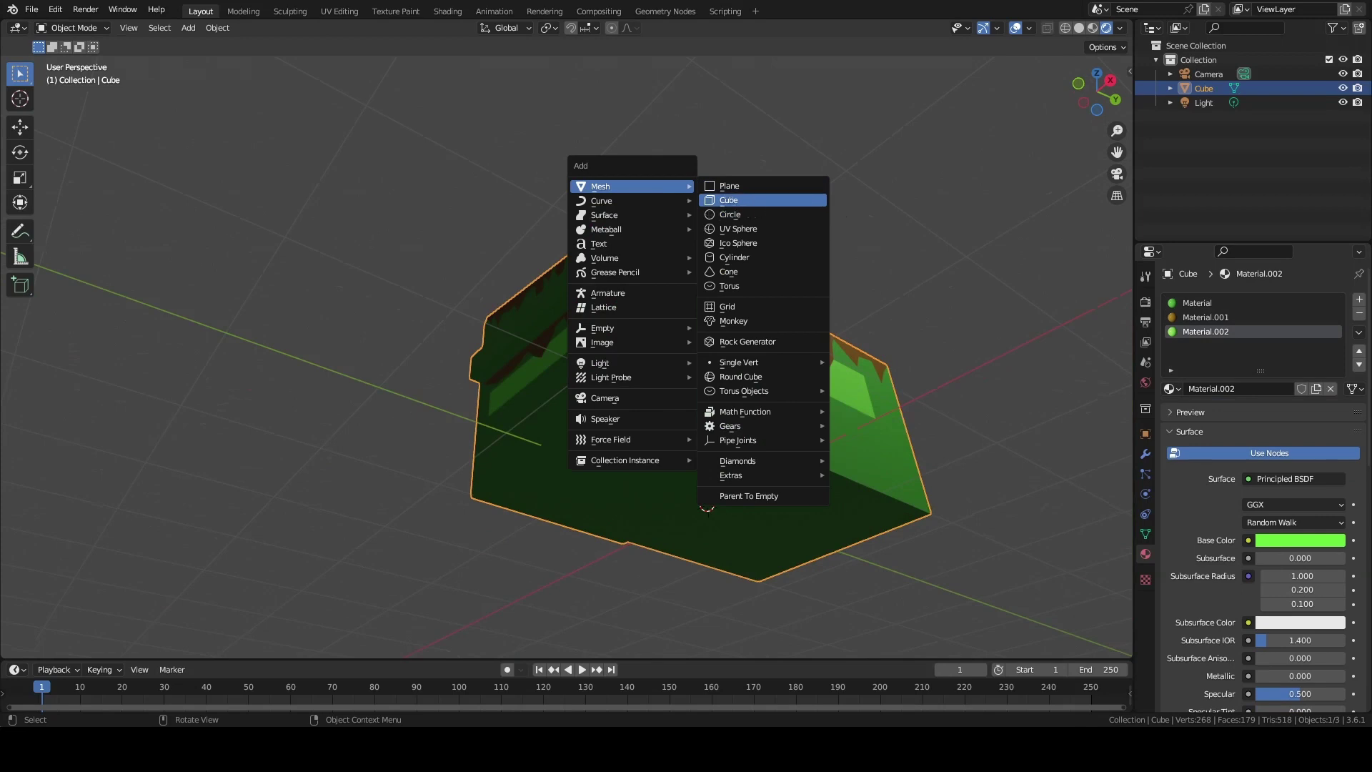
Add a cube and a cylinder, turning the cylinder 90° about Y and shifting it along X
left_click(729, 200)
middle_click_drag(729, 200, 790, 460)
key("g")
key("shift+a")
left_click(743, 279)
type("ry")
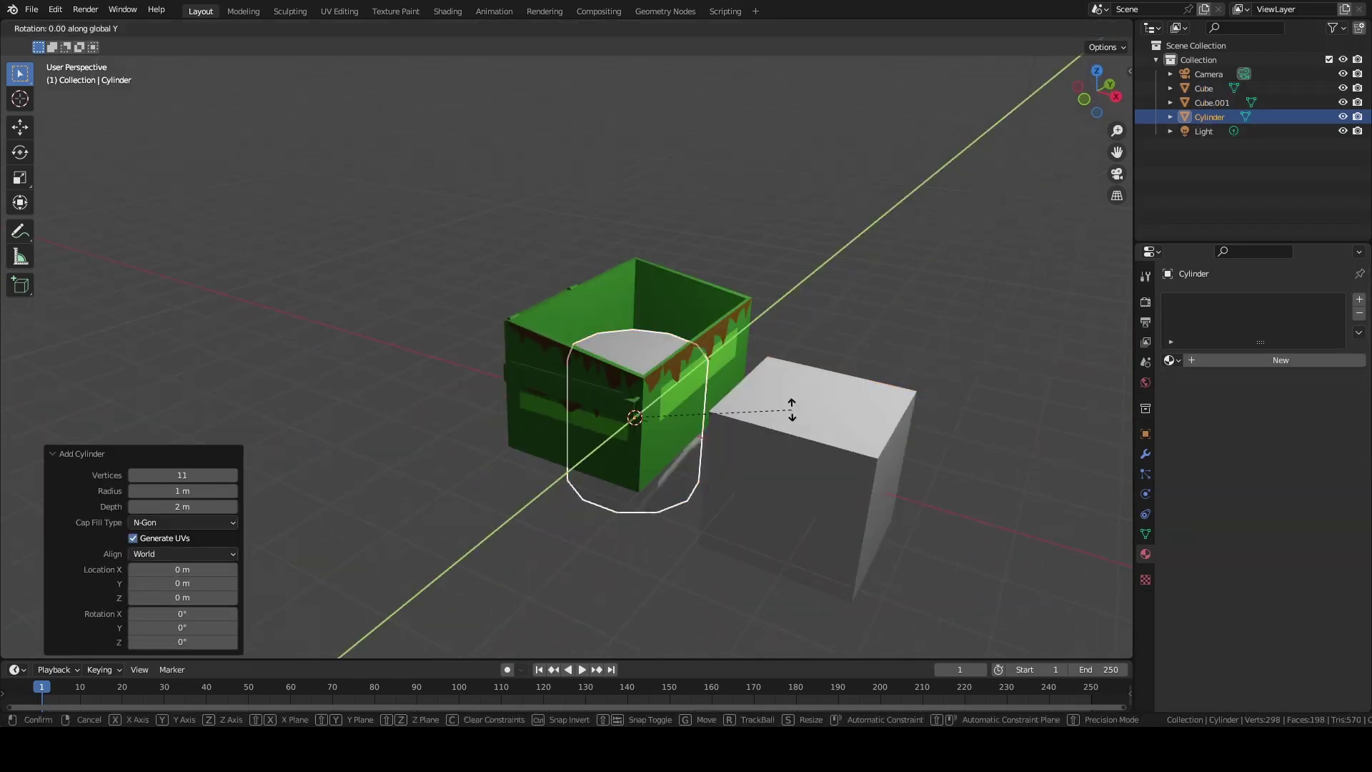
type("90")
key("Return")
middle_click_drag(792, 410, 804, 443)
key("g")
key("x")
left_click(894, 485)
Raise the box, stretch it along Y and lower it onto the cylinder
left_click(736, 436)
key("g")
key("z")
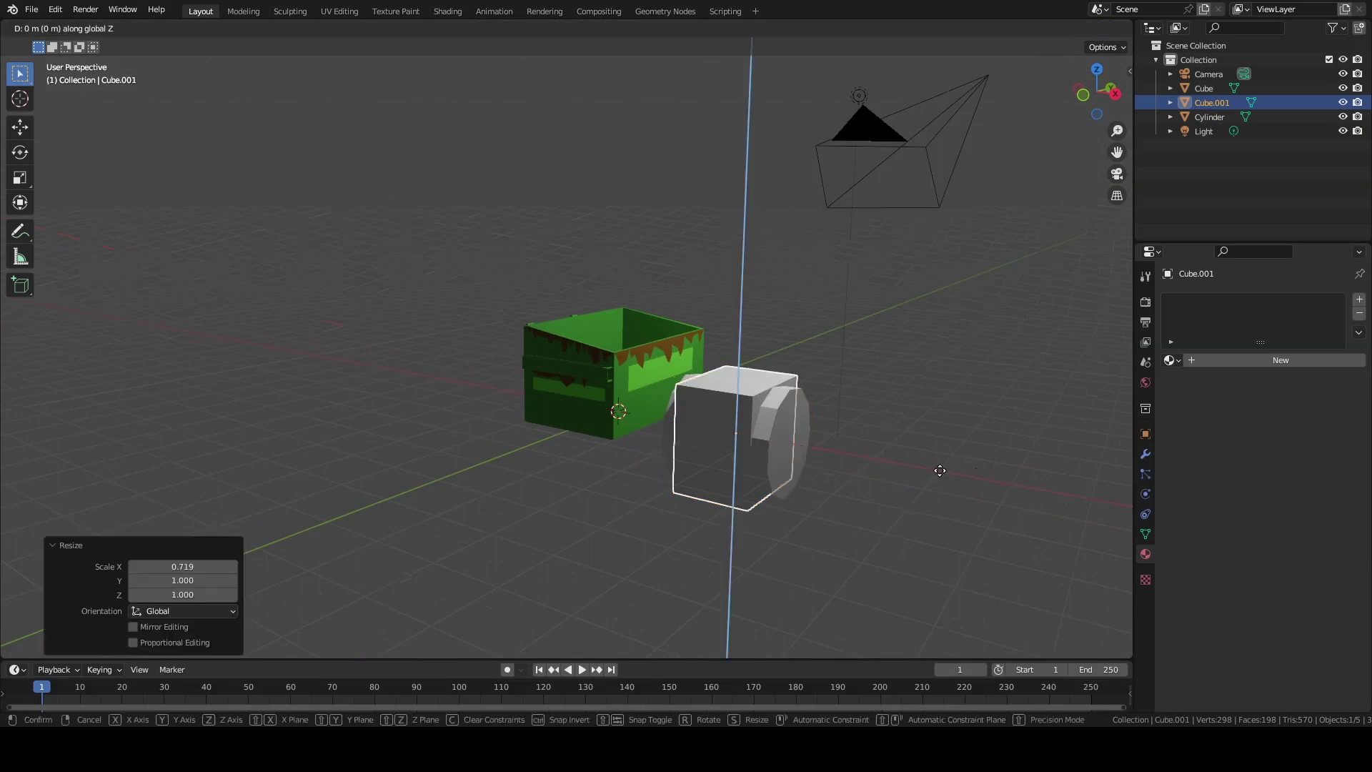
left_click(937, 469)
middle_click_drag(937, 469, 815, 419)
key("s")
key("y")
left_click(885, 432)
key("g")
key("z")
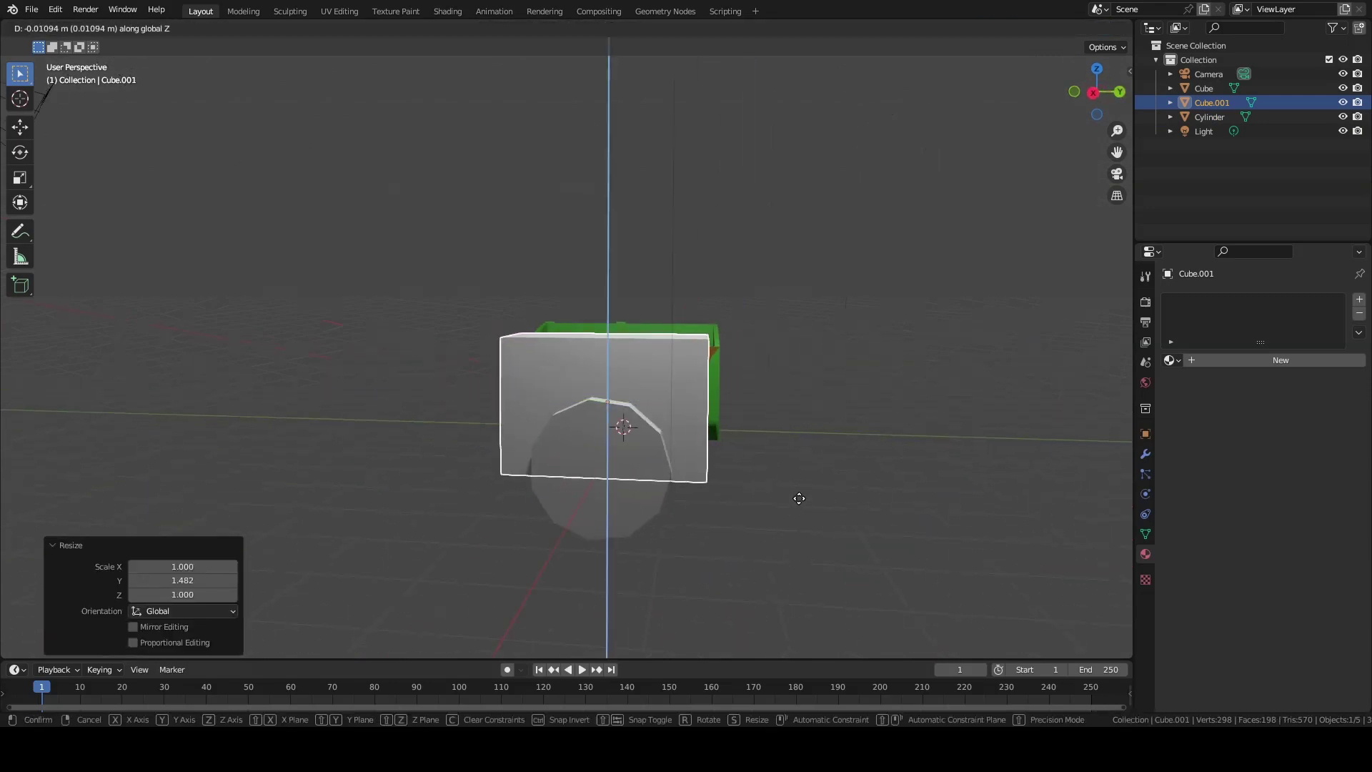
left_click(797, 500)
Thin the cylinder along X and join it with the box into one wheel
mouse_move(796, 499)
middle_mouse_down()
mouse_move(715, 457)
mouse_move(858, 450)
middle_mouse_up()
left_click(779, 477, "shift")
key("s")
key("x")
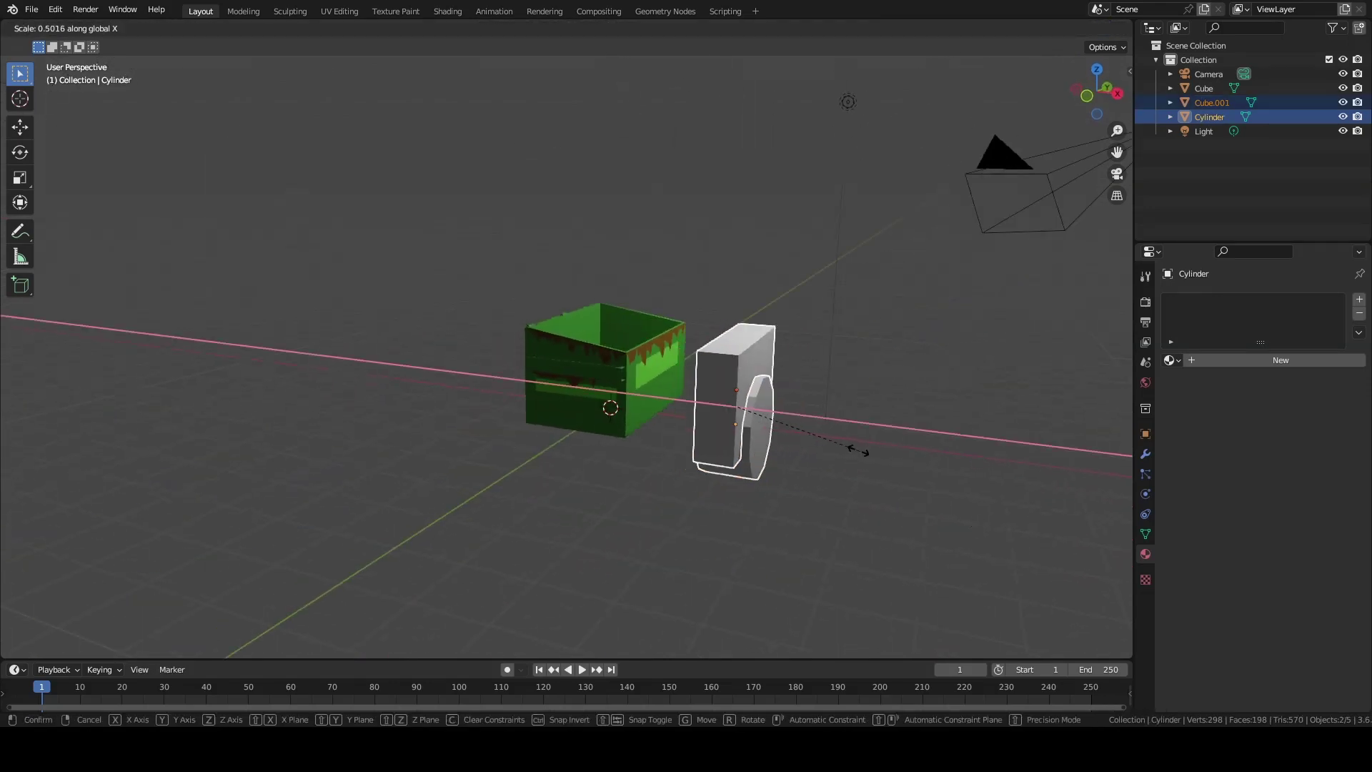
left_click(840, 469)
left_click(722, 429, "shift")
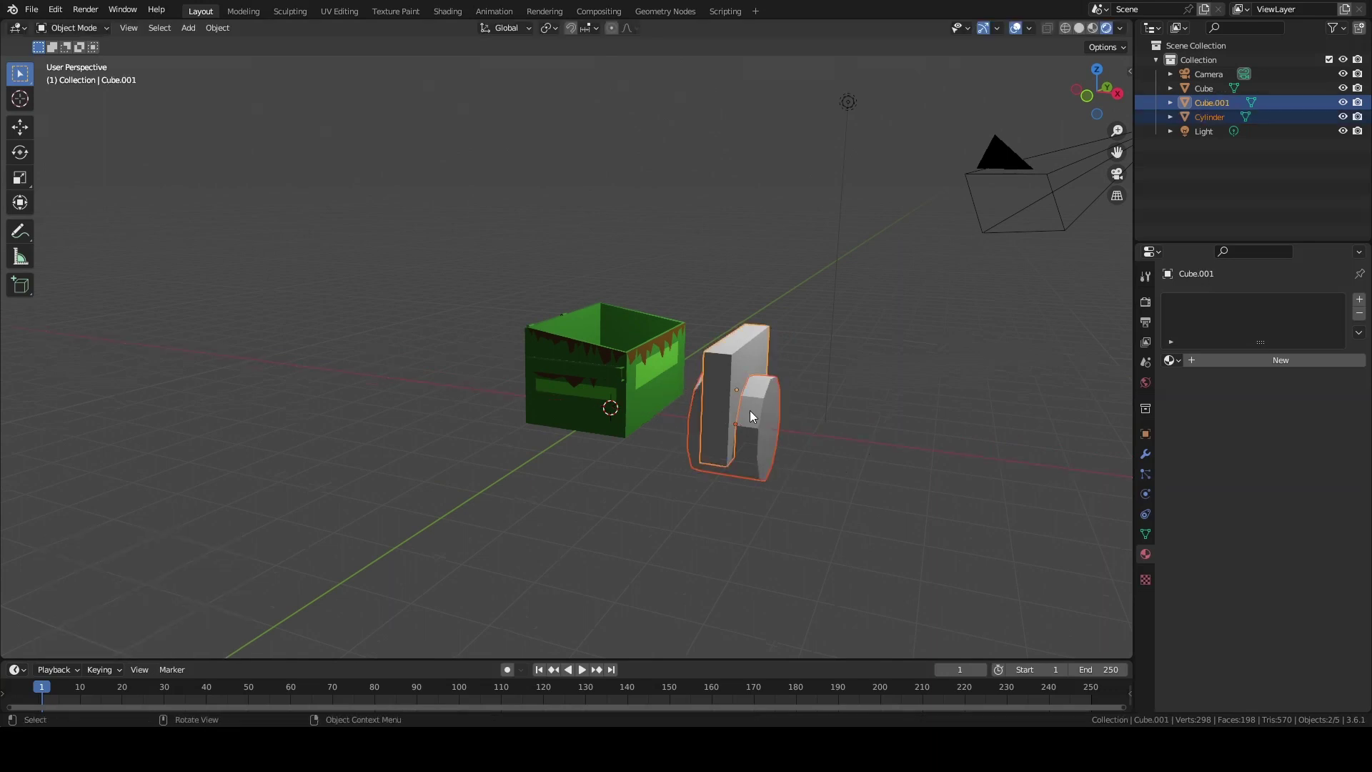
key("ctrl+j")
Shrink the wheel and place it at a corner under the dumpster's base
key("KP_3")
scroll(794, 380, "up", 3)
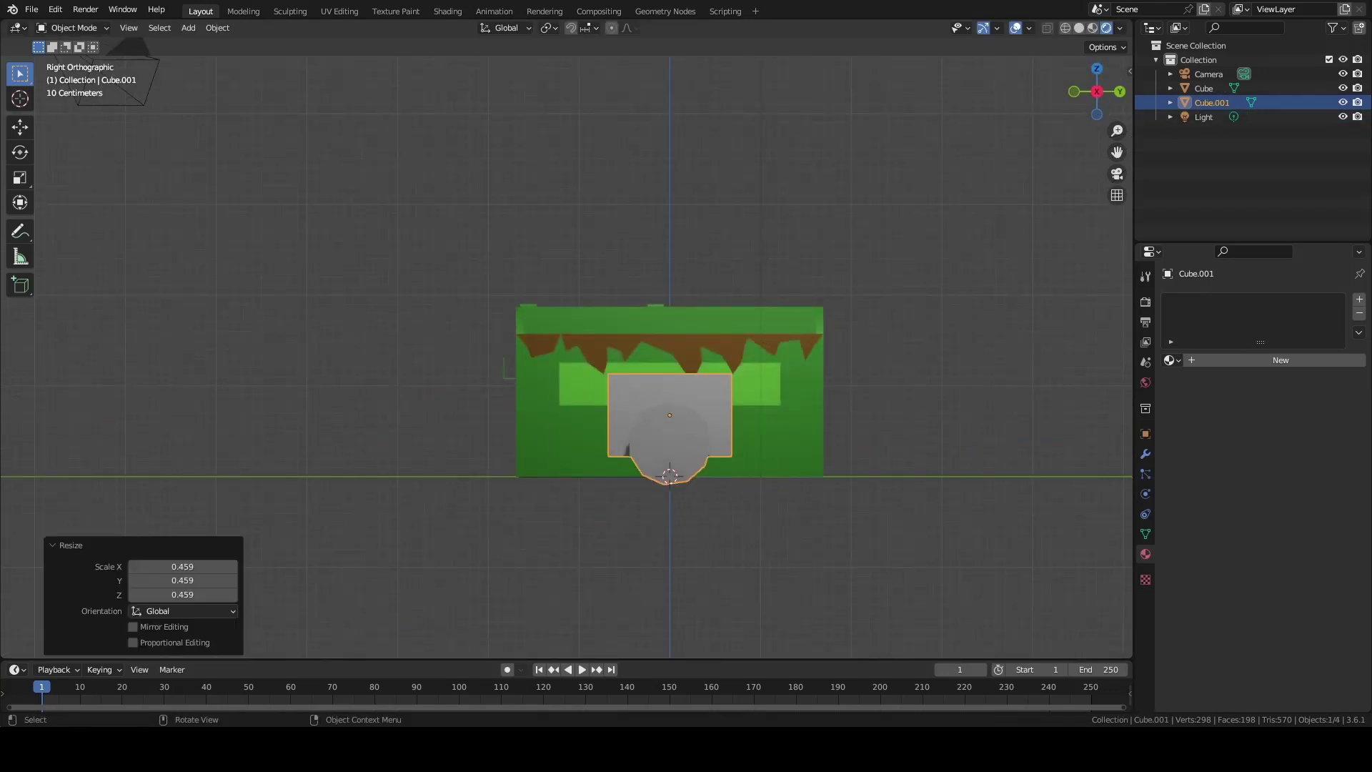
scroll(858, 523, "up", 3)
key("s")
left_click(673, 239)
key("g")
key("z")
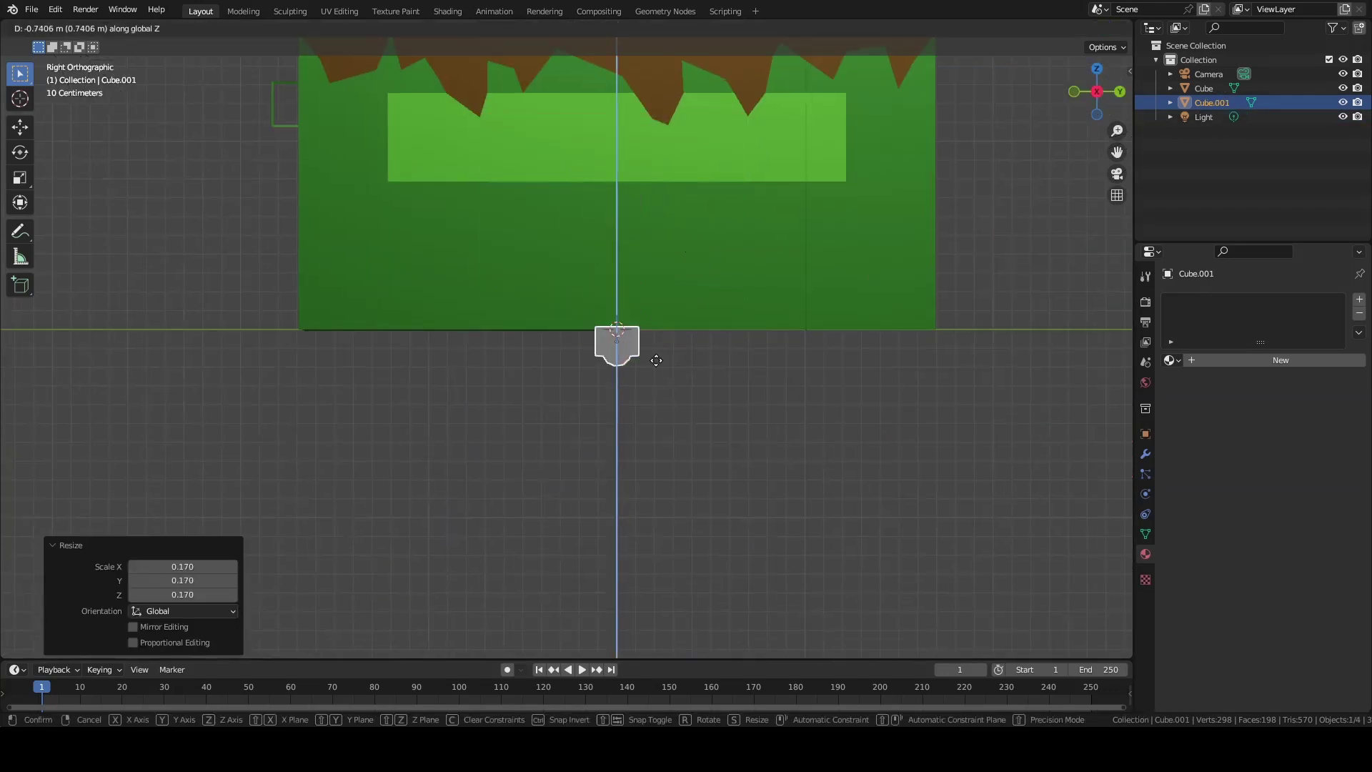
key("ctrl+KP_7")
key("g")
key("x")
key("y")
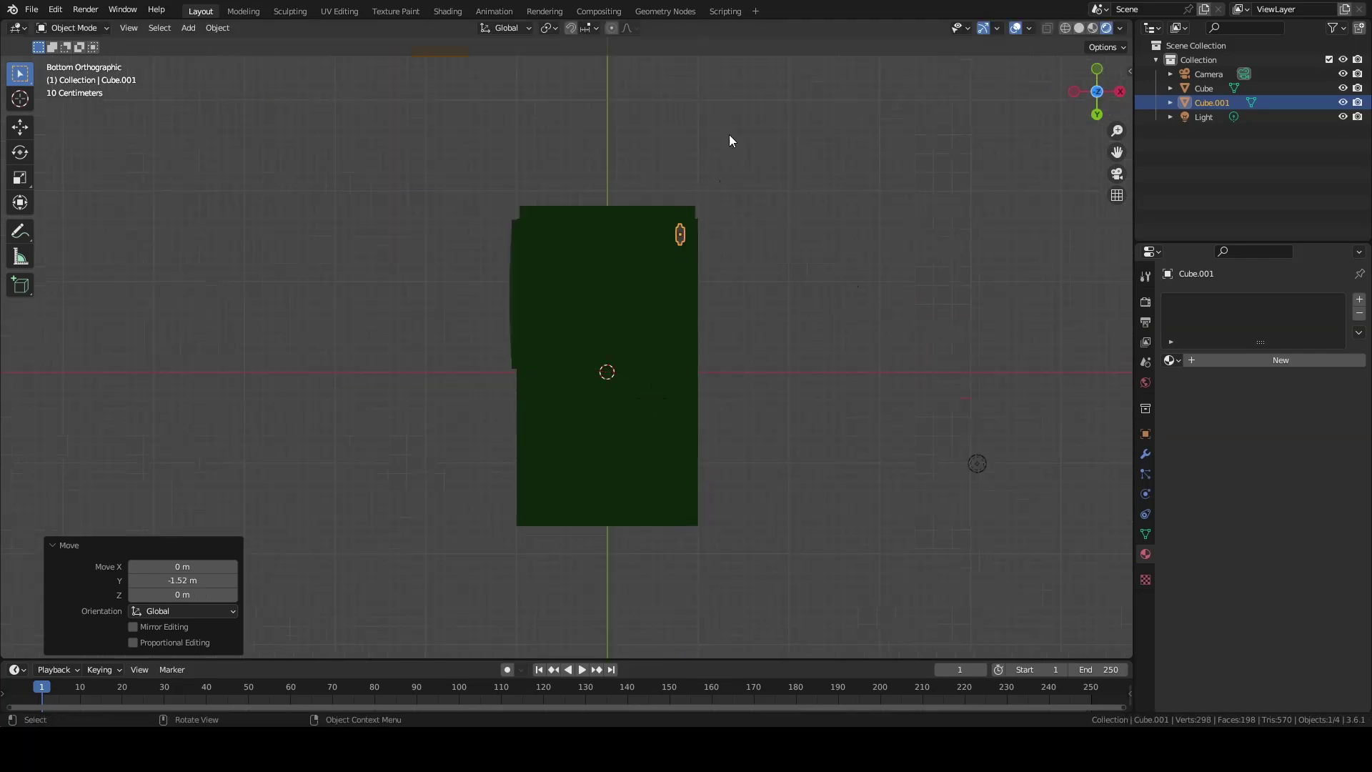
key("r")
left_click(790, 286)
Duplicate the wheel to the opposite corner and rotate the copy about vertical
key("shift+d")
key("x")
key("Return")
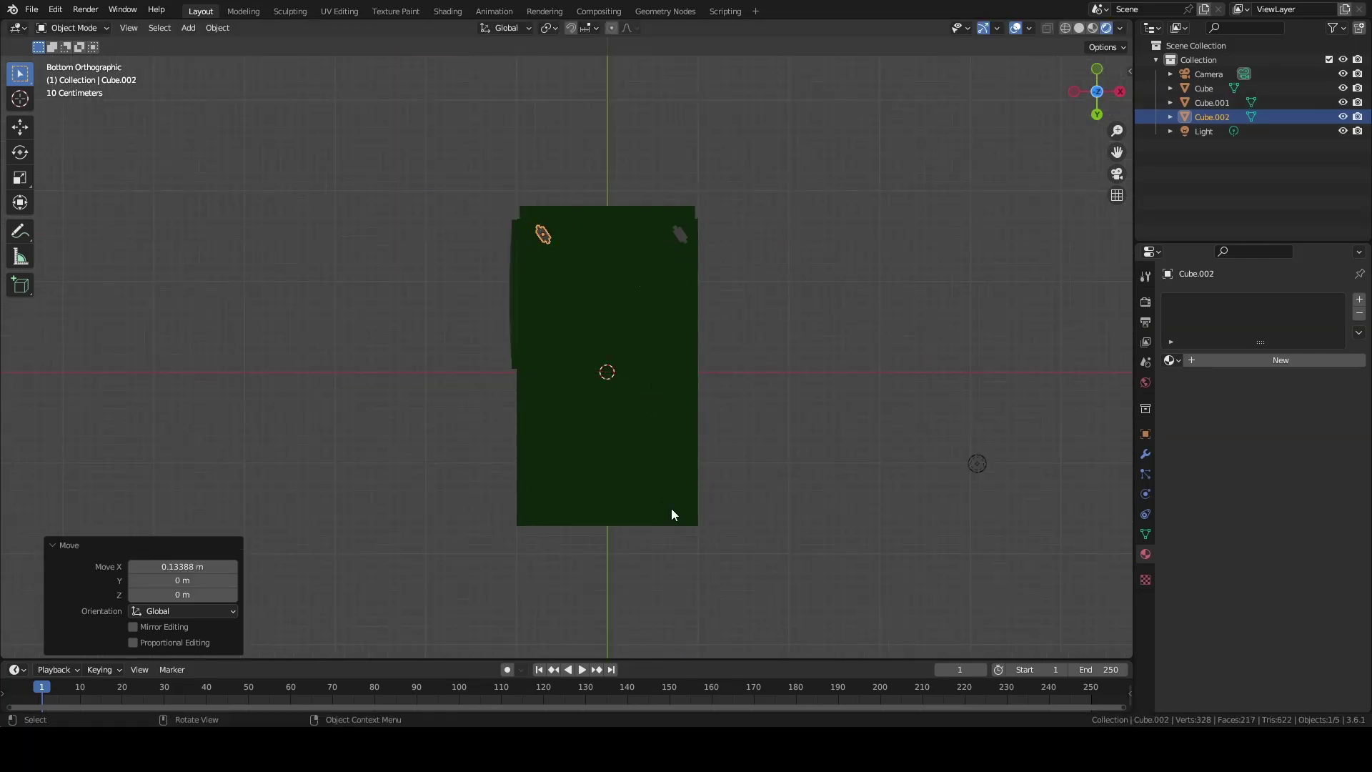
key("r")
left_click(671, 337)
mouse_move(671, 336)
middle_mouse_down()
mouse_move(623, 510)
mouse_move(644, 458)
middle_mouse_up()
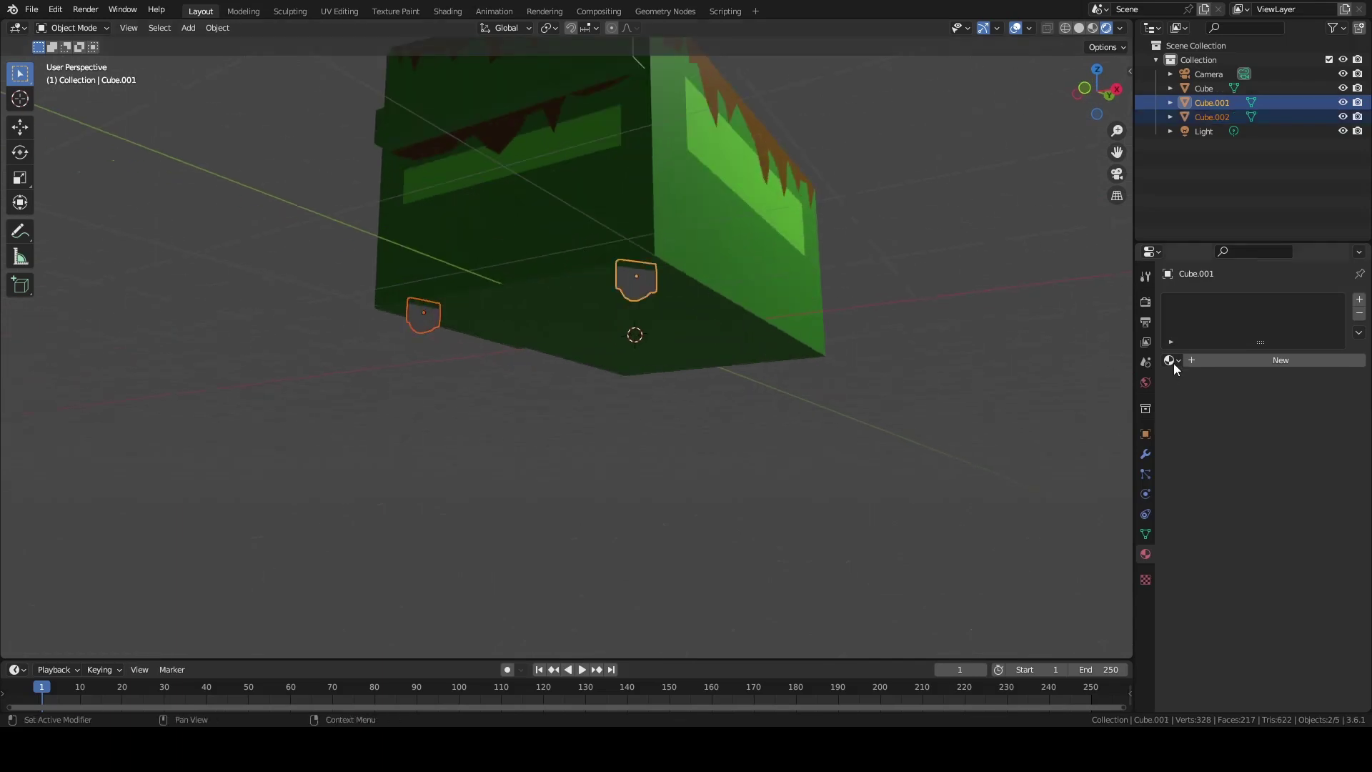
Give the wheels the brown Material.001
left_click(1170, 360)
left_click(1210, 395)
middle_click_drag(748, 423, 486, 367)
key("ctrl+z")
left_click(1170, 359)
left_click(1192, 394)
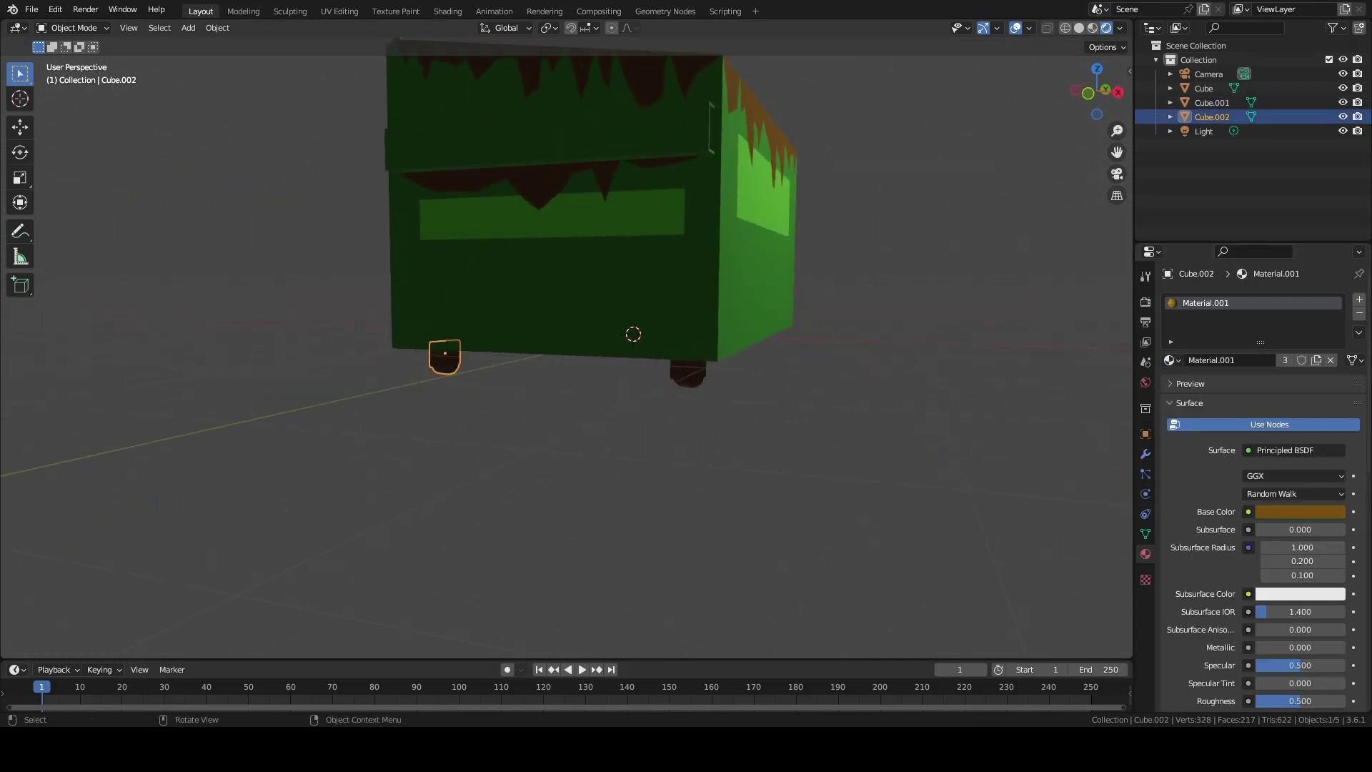
Join the wheels into the dumpster and add a new cube
left_click(688, 309, "shift")
key("ctrl+j")
mouse_move(671, 346)
middle_mouse_down()
mouse_move(806, 426)
mouse_move(832, 397)
middle_mouse_up()
key("shift+a")
left_click(754, 392)
Move the new cube 2 units along Y so it overlaps half the bin
key("g")
key("y")
key("2")
key("Return")
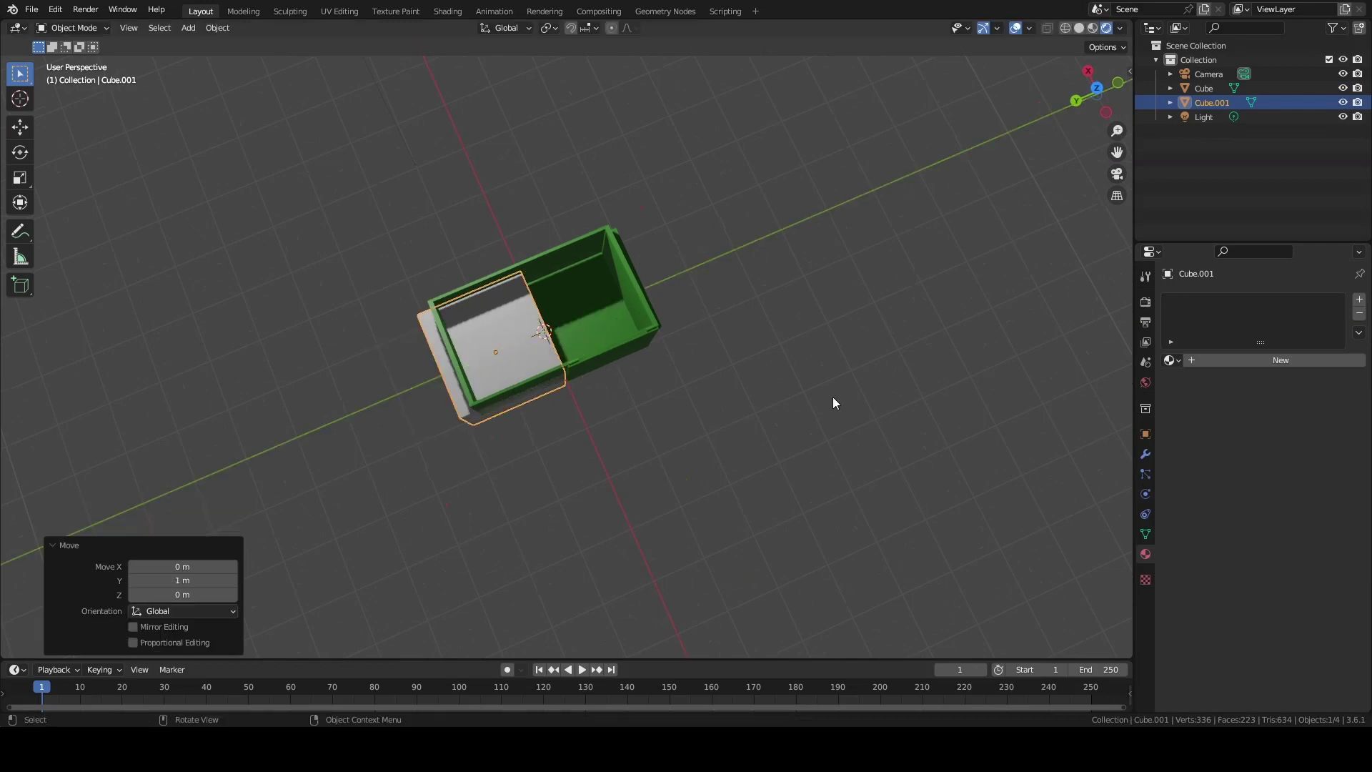
key("s")
Give the dumpster a Boolean Difference modifier cutting with Cube.001, then set its origin
left_click(721, 342)
middle_click_drag(721, 342, 889, 440)
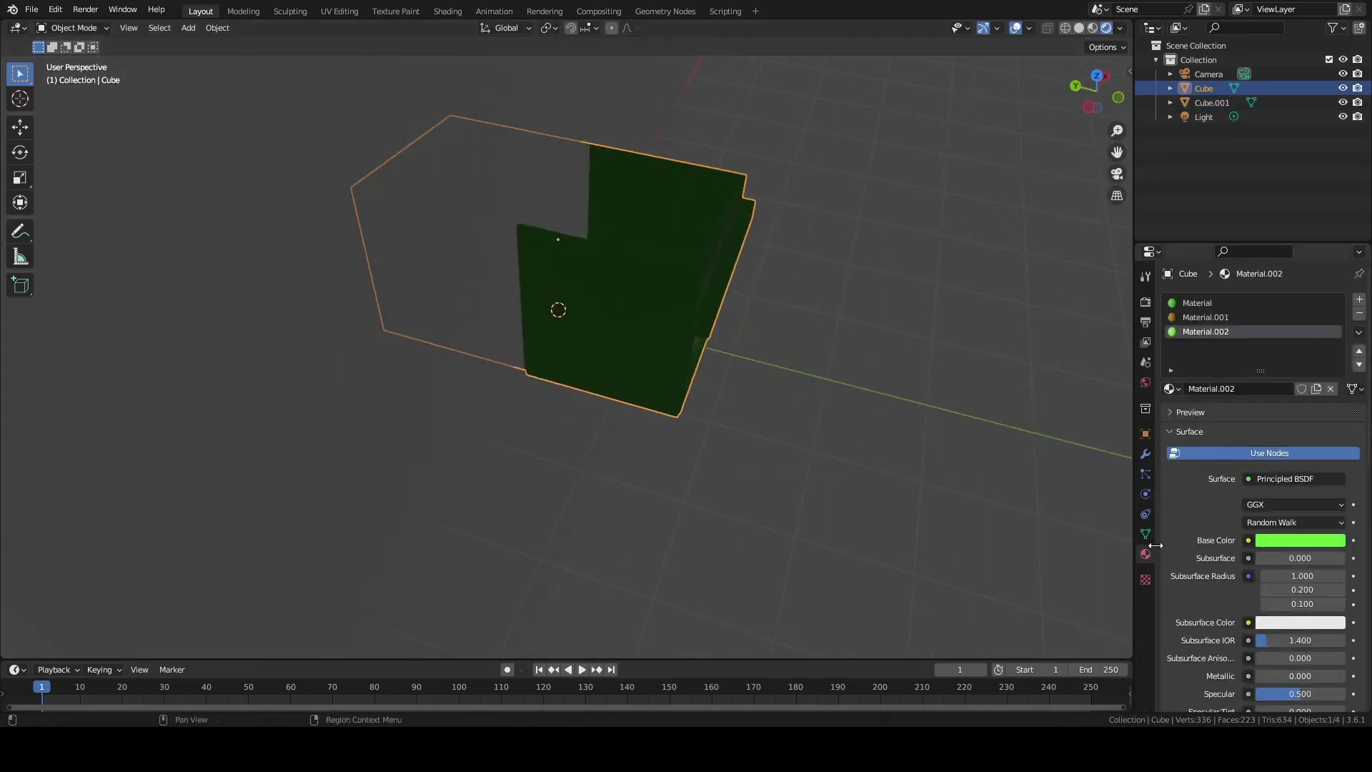
left_click(1145, 382)
left_click(1145, 454)
left_click(1215, 300)
left_click(1079, 306)
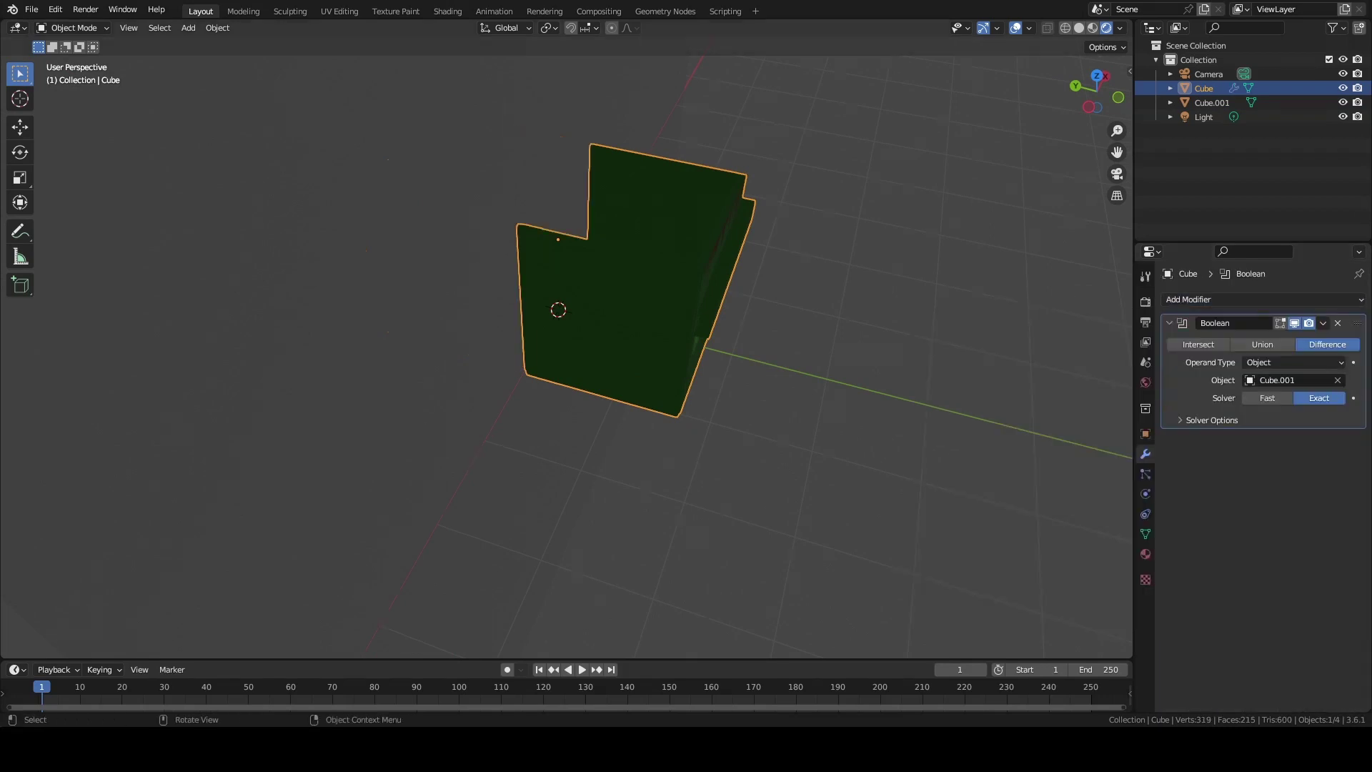
left_click(217, 27)
mouse_move(268, 215)
left_click(411, 80)
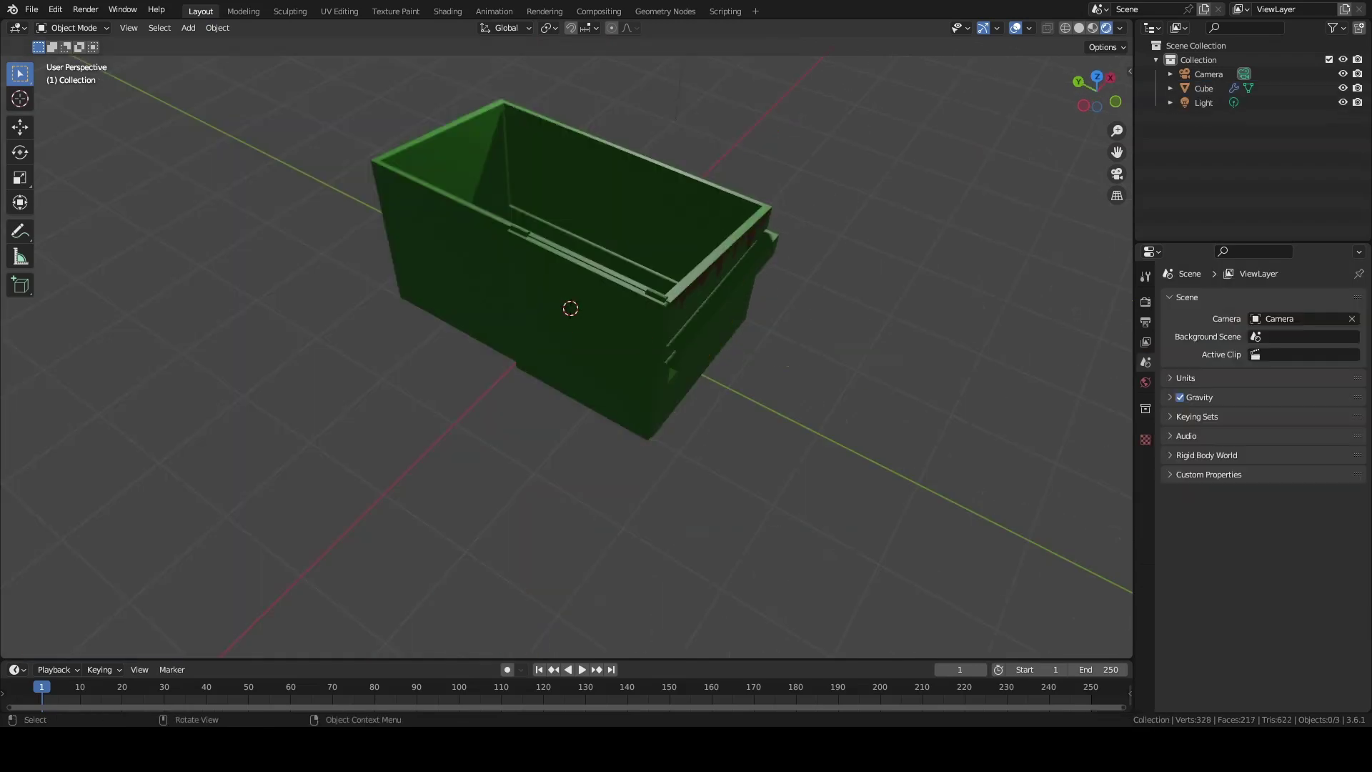
Apply the Boolean cut, then duplicate the half and mirror the copy
left_click(1322, 323)
left_click(1261, 339)
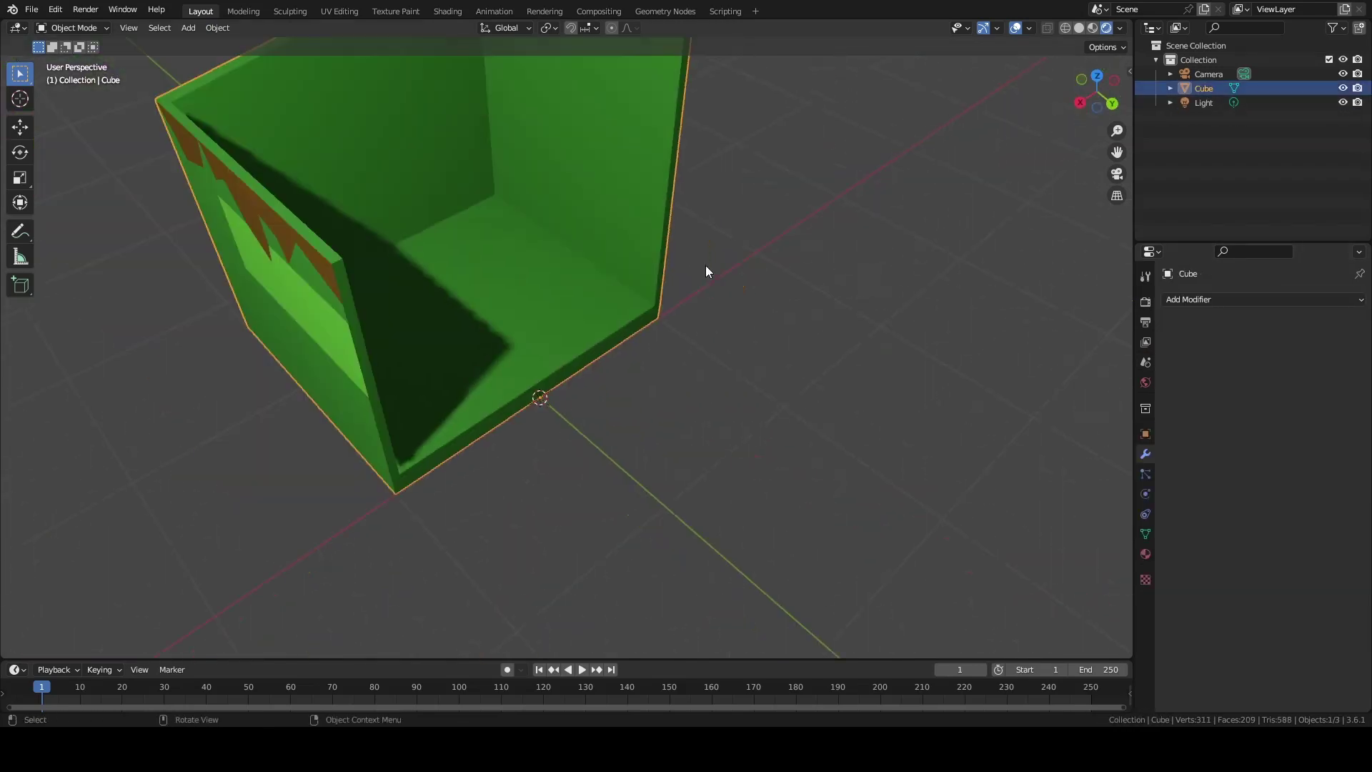
key("shift+d")
key("Escape")
key("alt+a")
mouse_move(641, 265)
middle_mouse_down()
mouse_move(639, 556)
mouse_move(715, 585)
mouse_move(732, 520)
middle_mouse_up()
Edit both halves together in X-ray and merge the seam vertices at center
left_click_drag(732, 520, 556, 460)
key("Tab")
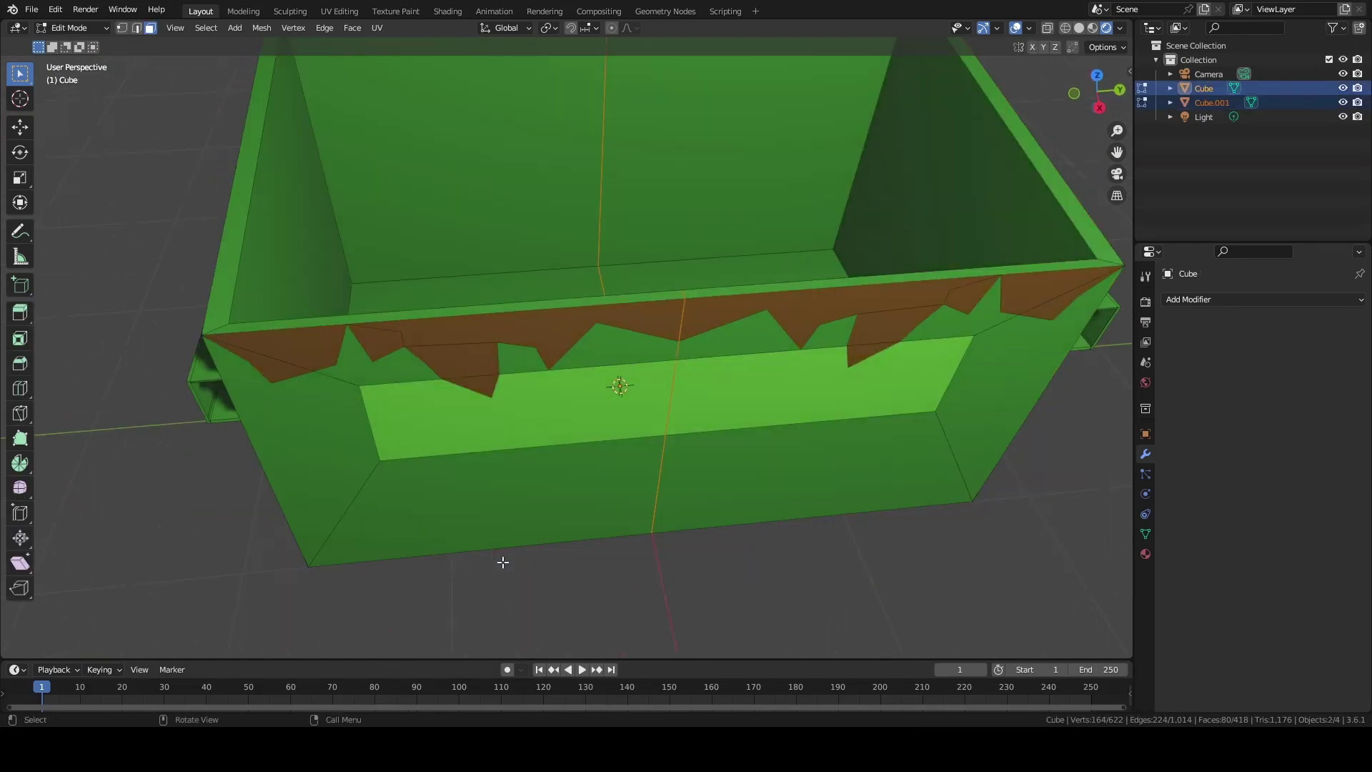
key("alt+z")
left_click(698, 350)
right_click(697, 350)
left_click(799, 441)
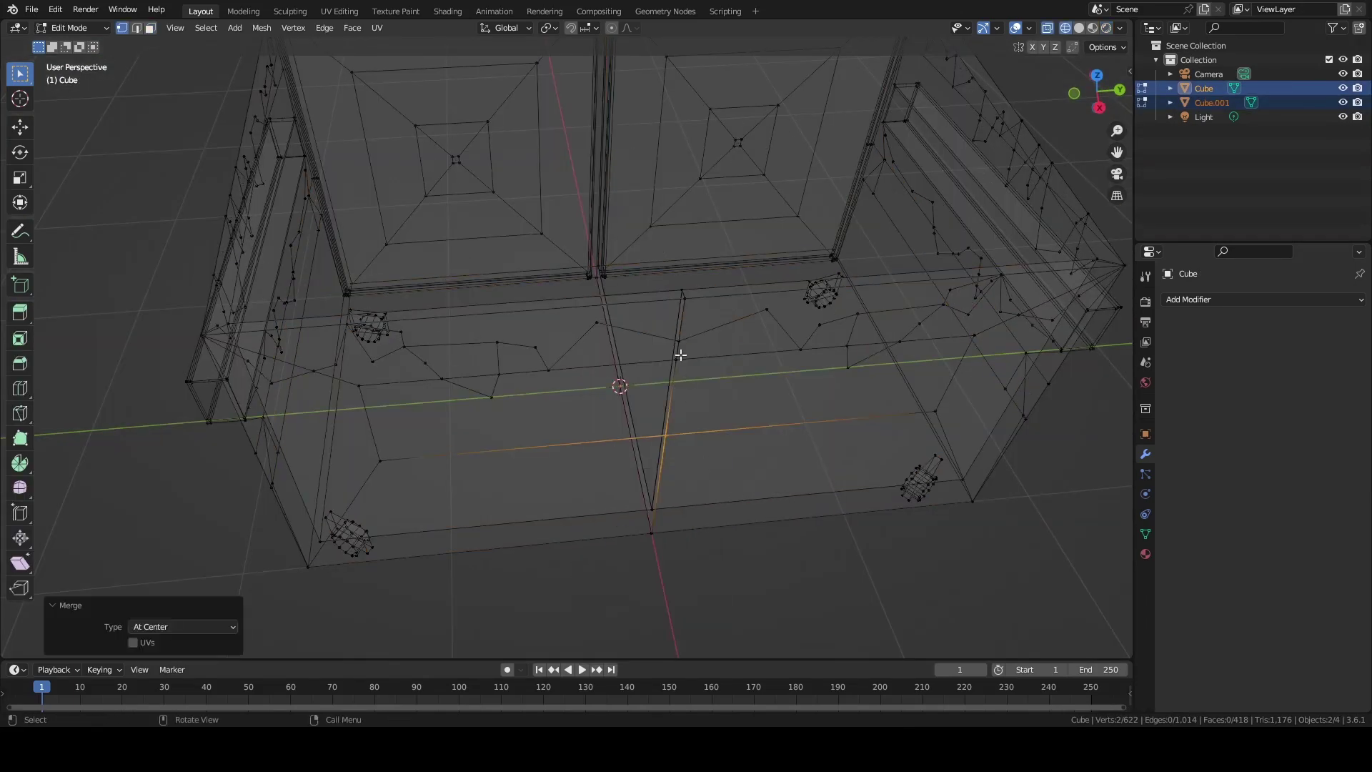
key("alt+m")
left_click(701, 315)
Inspect the seam in solid and X-ray shading and box-select remaining seam vertices
key("shift+z")
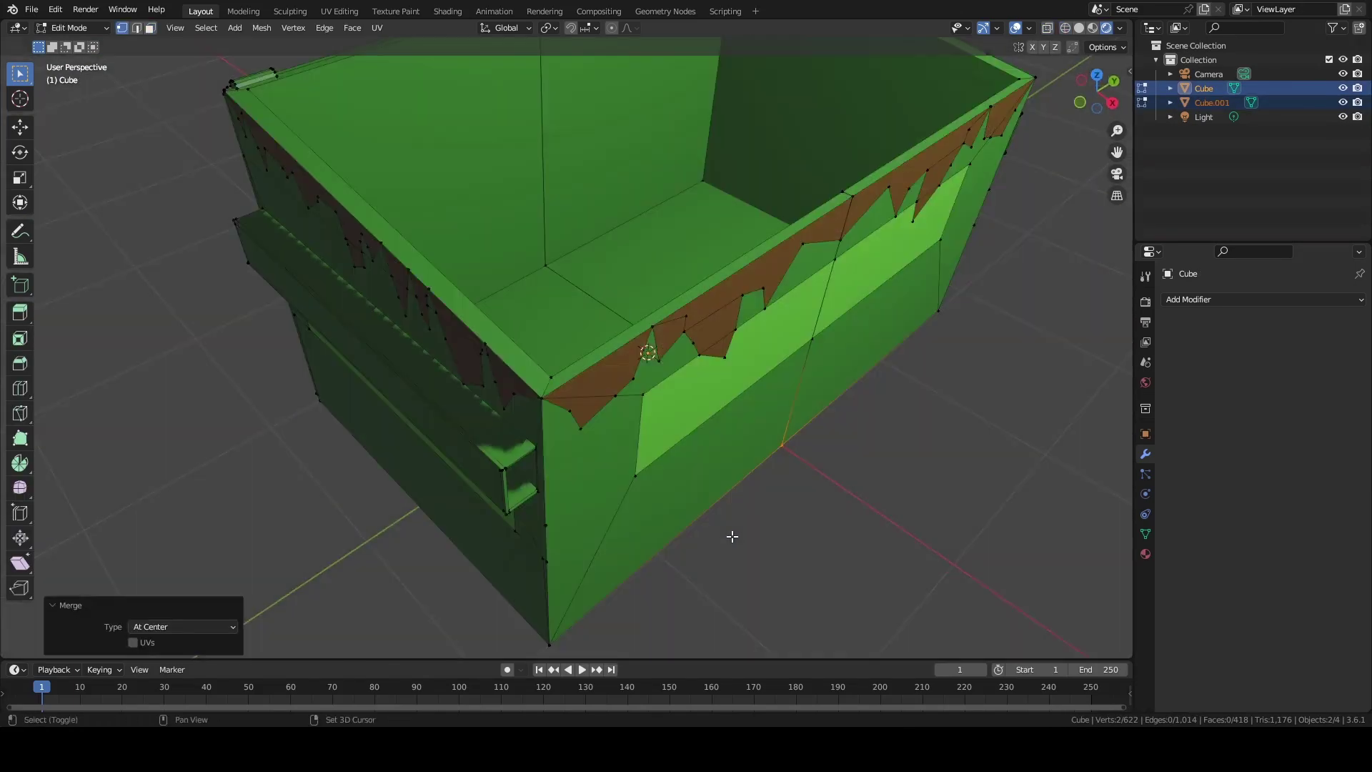
middle_click_drag(643, 357, 743, 207)
key("shift+z")
key("b")
left_click_drag(730, 200, 745, 209)
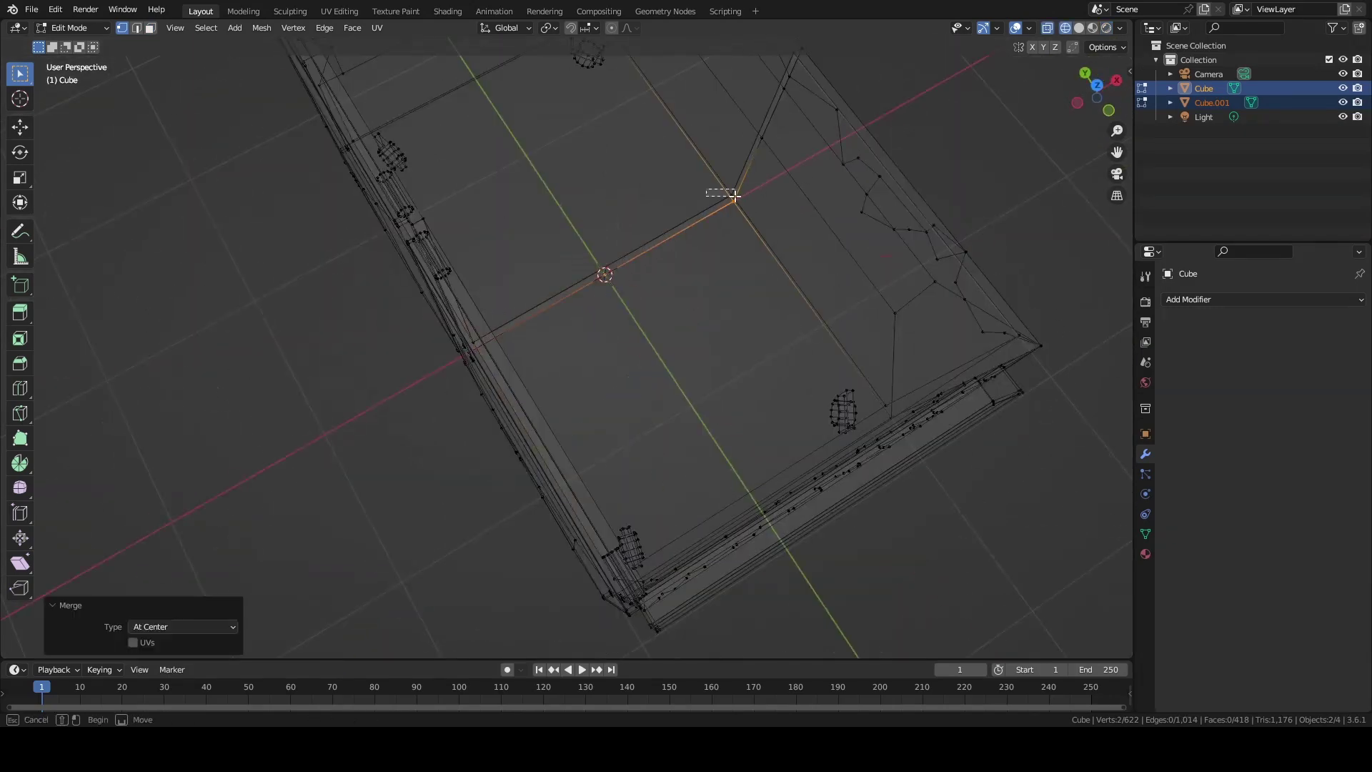
mouse_move(743, 207)
middle_mouse_down()
mouse_move(456, 274)
mouse_move(550, 207)
middle_mouse_up()
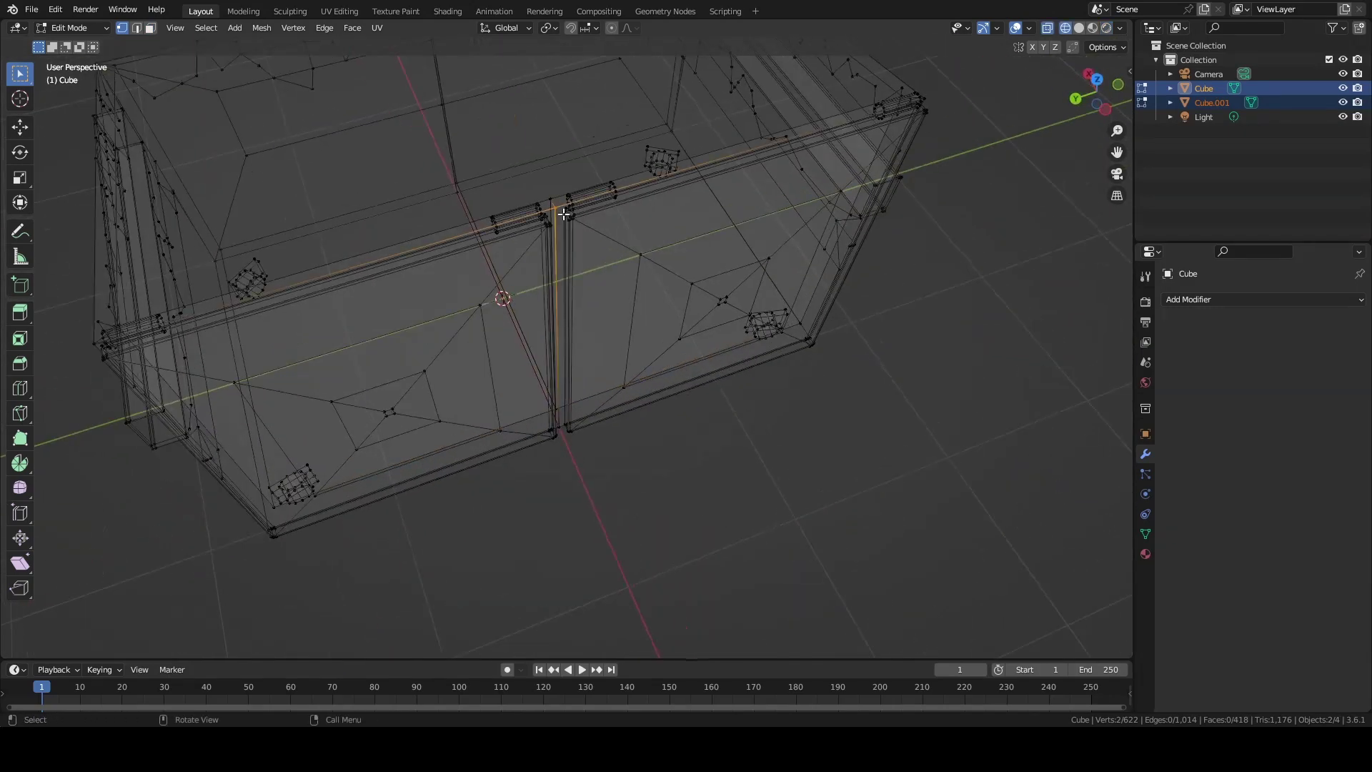
left_click(534, 209)
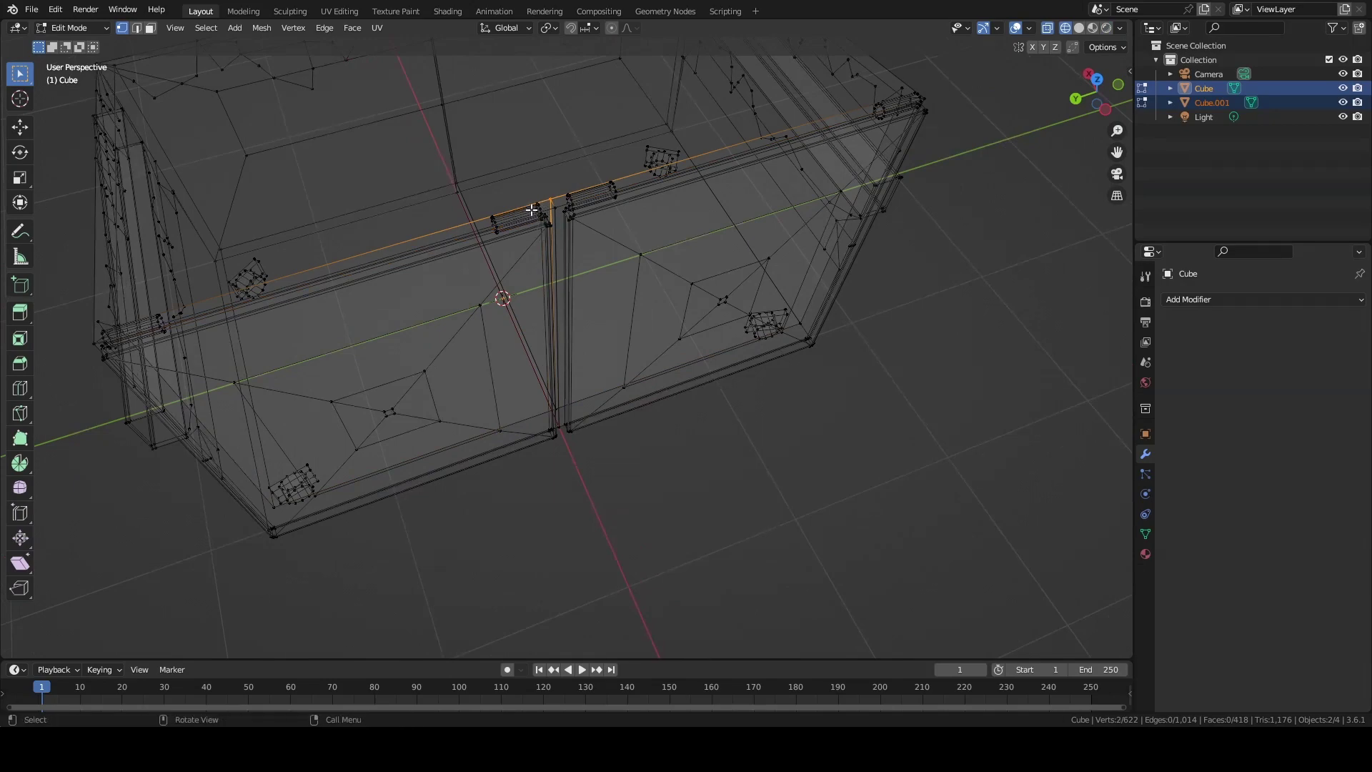
key("shift+z")
mouse_move(532, 210)
middle_mouse_down()
mouse_move(643, 286)
mouse_move(679, 214)
middle_mouse_up()
Nudge a drip-trim vertex along Y to tidy the trim edge
left_click(686, 215)
key("g")
key("y")
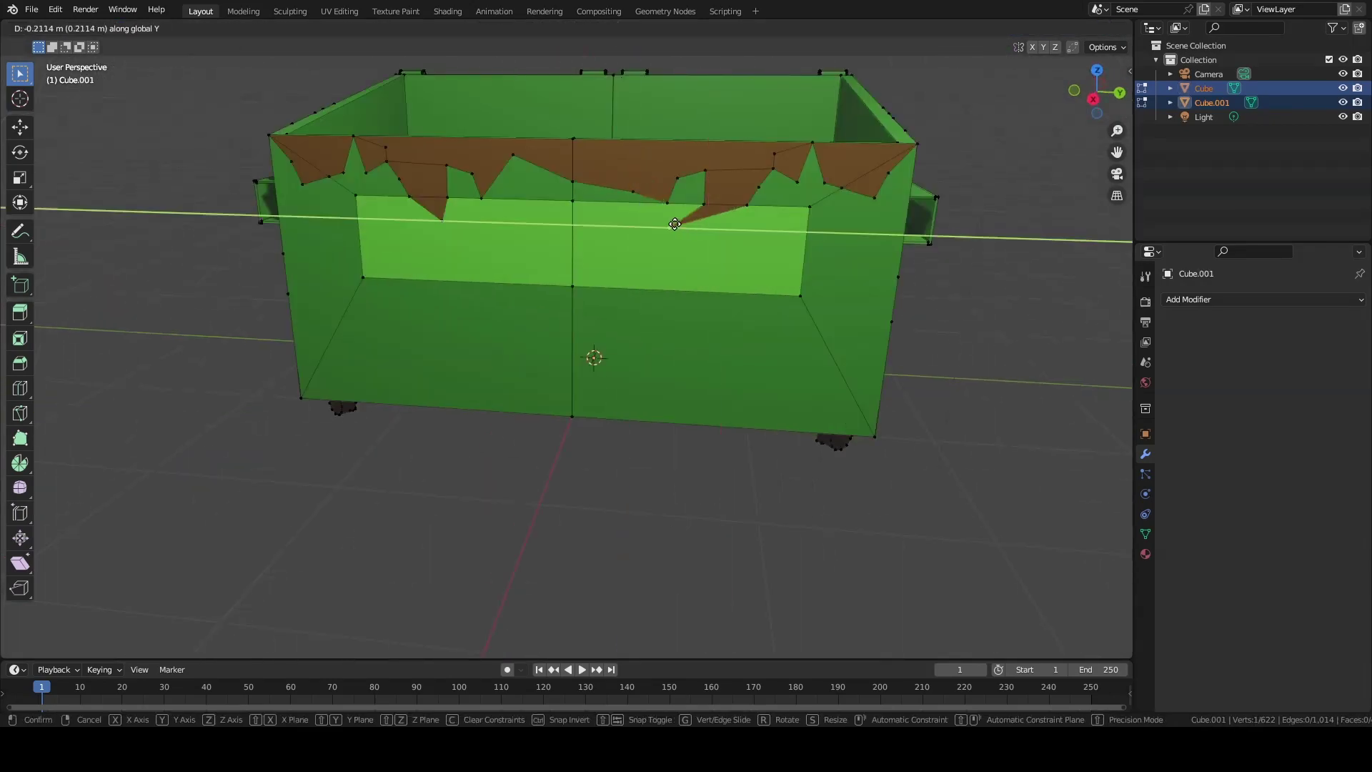
left_click(675, 224)
key("g")
key("z")
key("shift+z")
key("Escape")
Adjust a trim vertex on the second half and return to Object Mode
key("Tab")
middle_click_drag(693, 196, 836, 435)
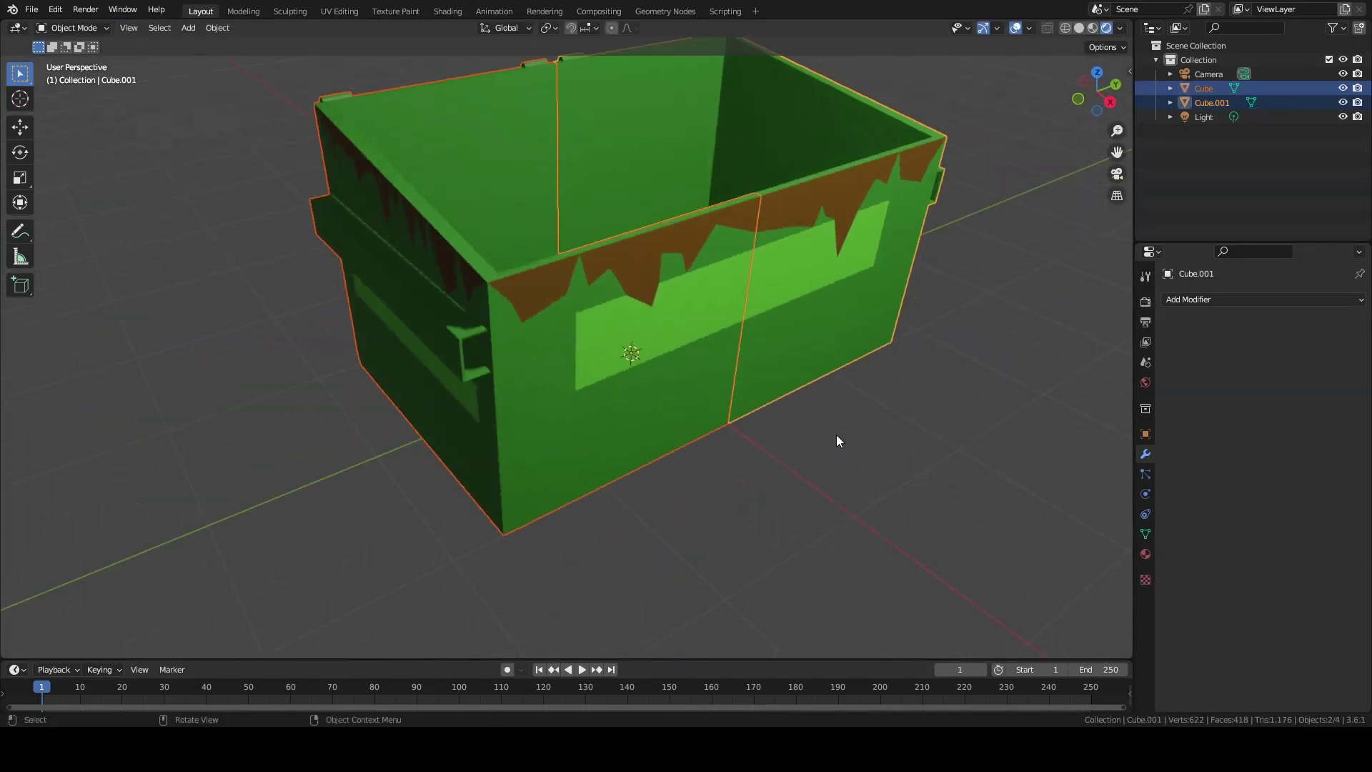
left_click(722, 435)
key("Tab")
key("g")
key("x")
key("z")
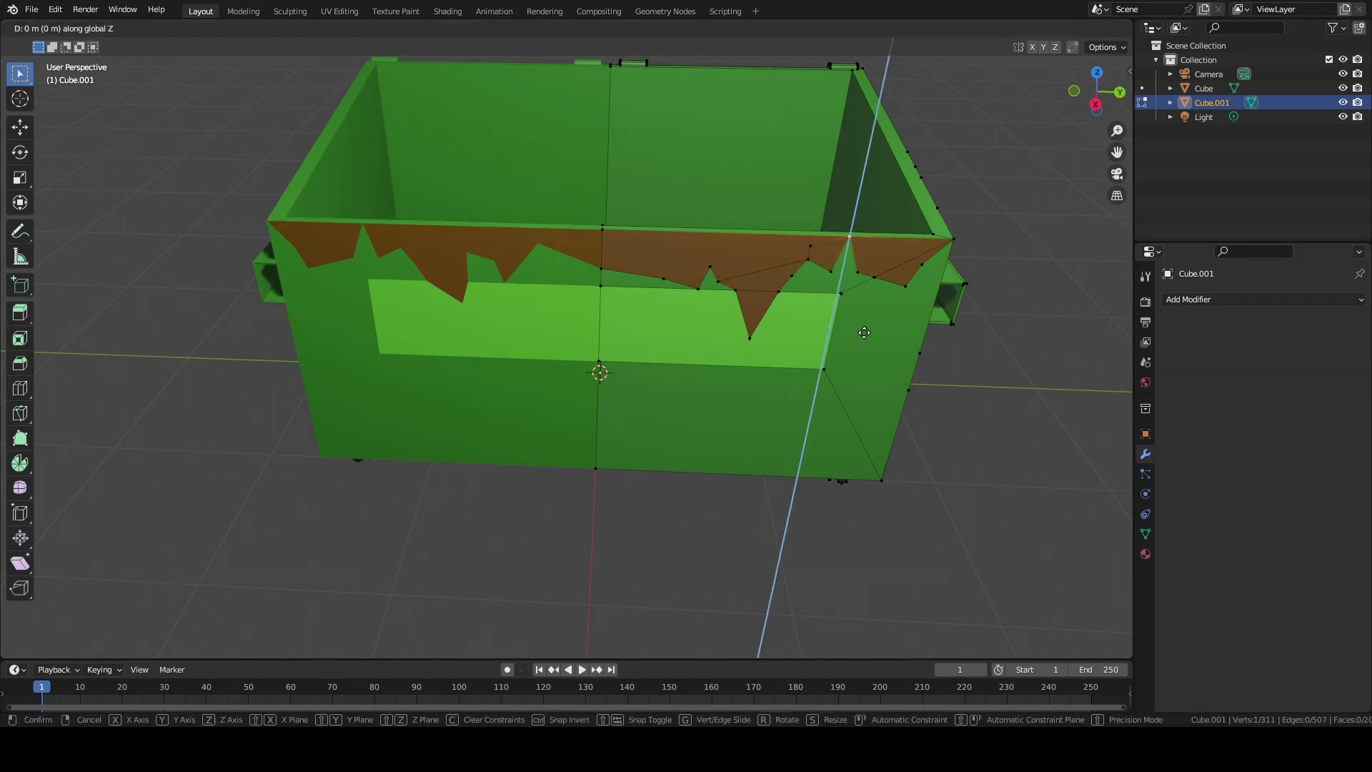
key("Escape")
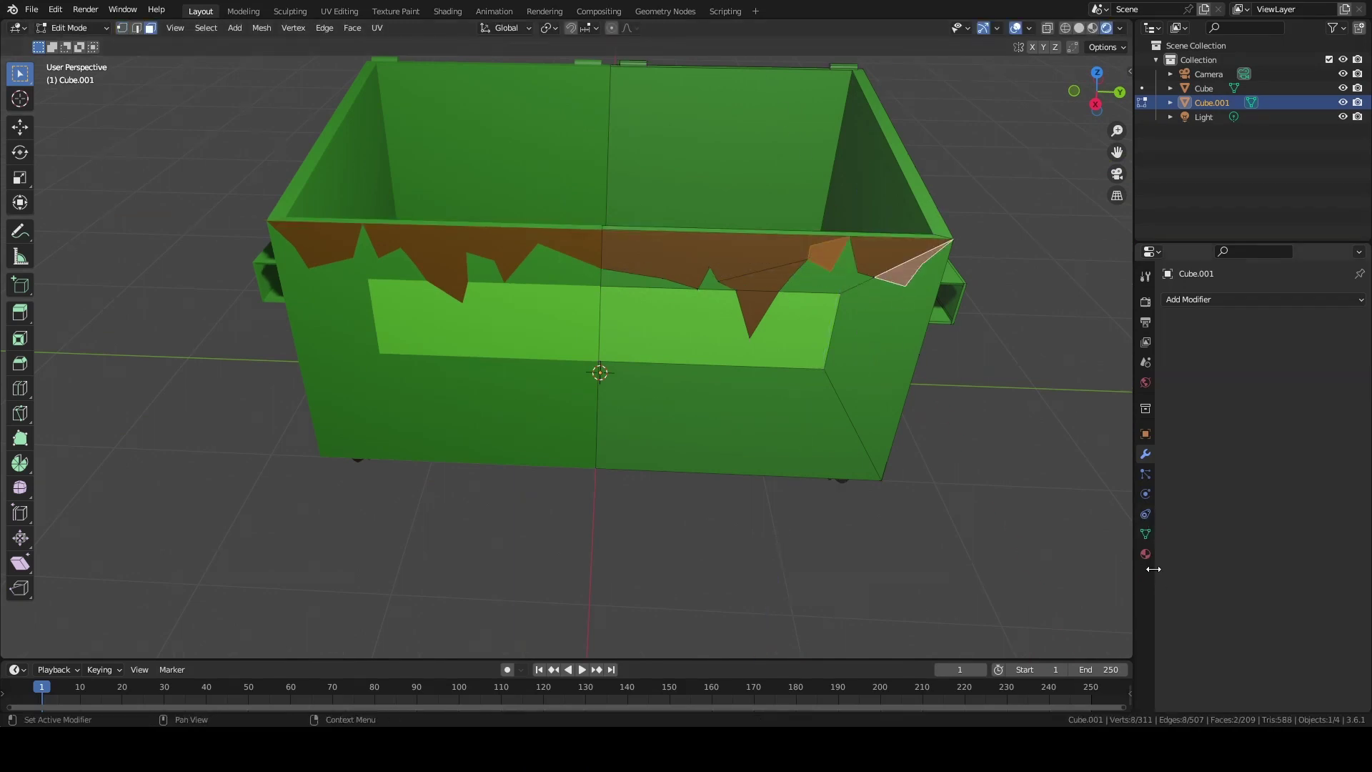
left_click(1146, 554)
key("Tab")
mouse_move(850, 503)
middle_mouse_down()
mouse_move(804, 409)
mouse_move(774, 278)
middle_mouse_up()
Join the two dumpster halves into one mesh and select its linked front panel
left_click(608, 343, "shift")
key("ctrl+j")
key("Tab")
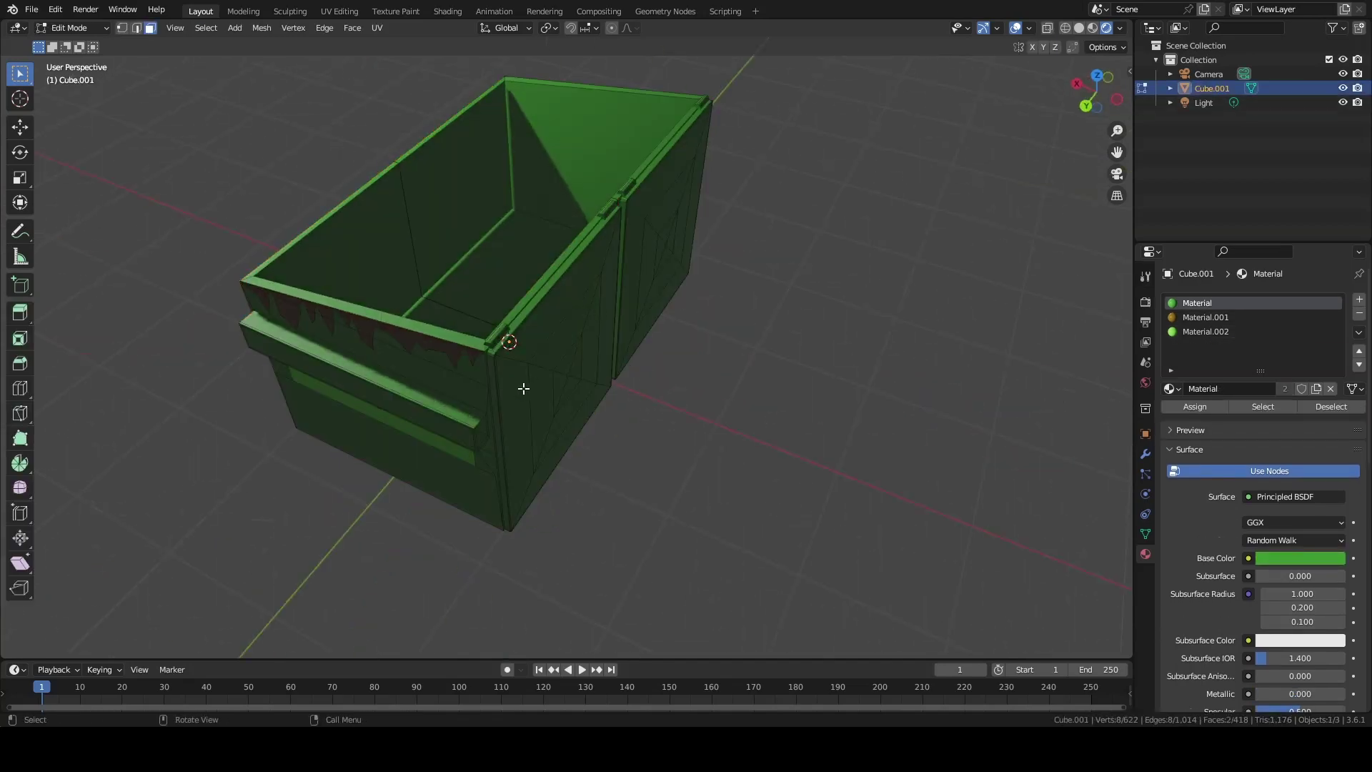
key("l")
key("g")
key("y")
key("ctrl+z")
key("l")
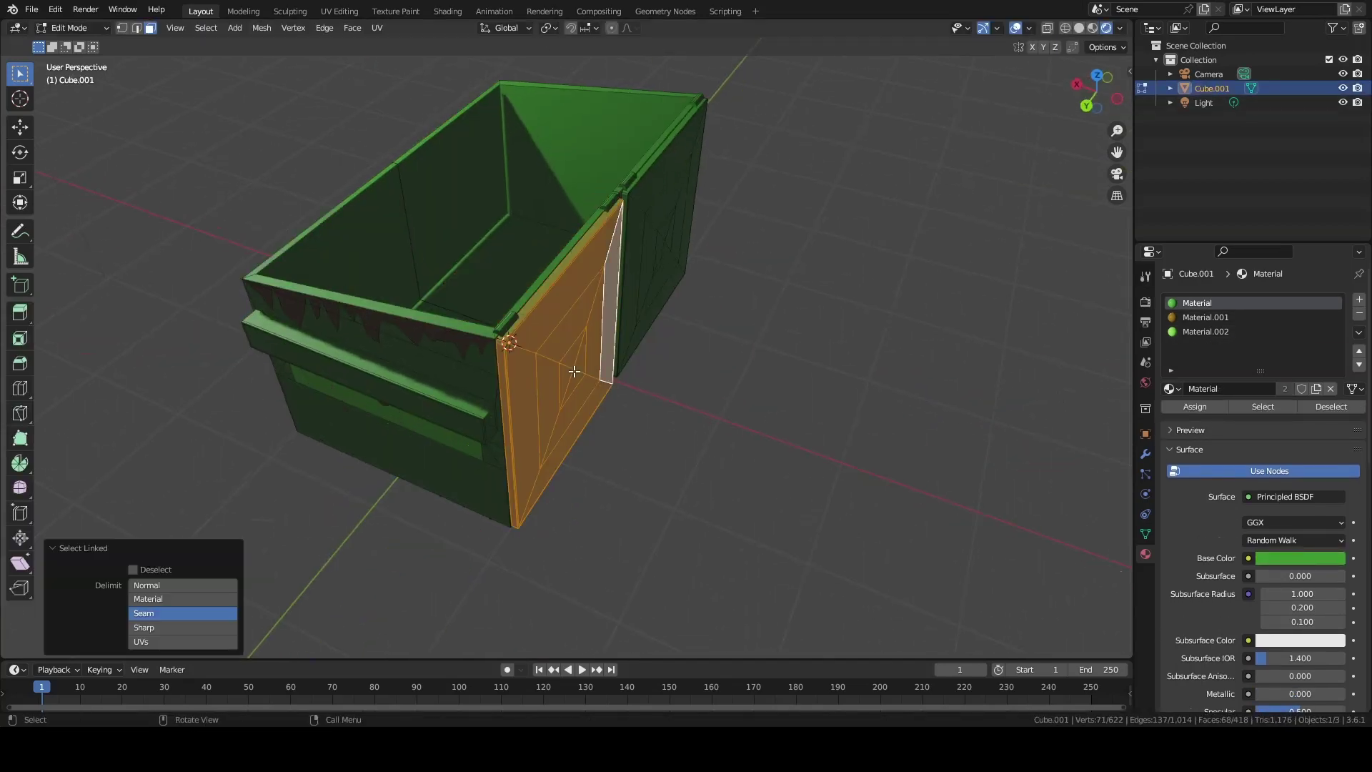
Rotate the front panel 90° on X and raise it on Z to form the lid
key("r")
key("x")
key("9")
key("0")
key("Return")
key("g")
key("z")
key("Return")
From the back view, lower the lid and scale it along X
key("ctrl+KP_1")
key("g")
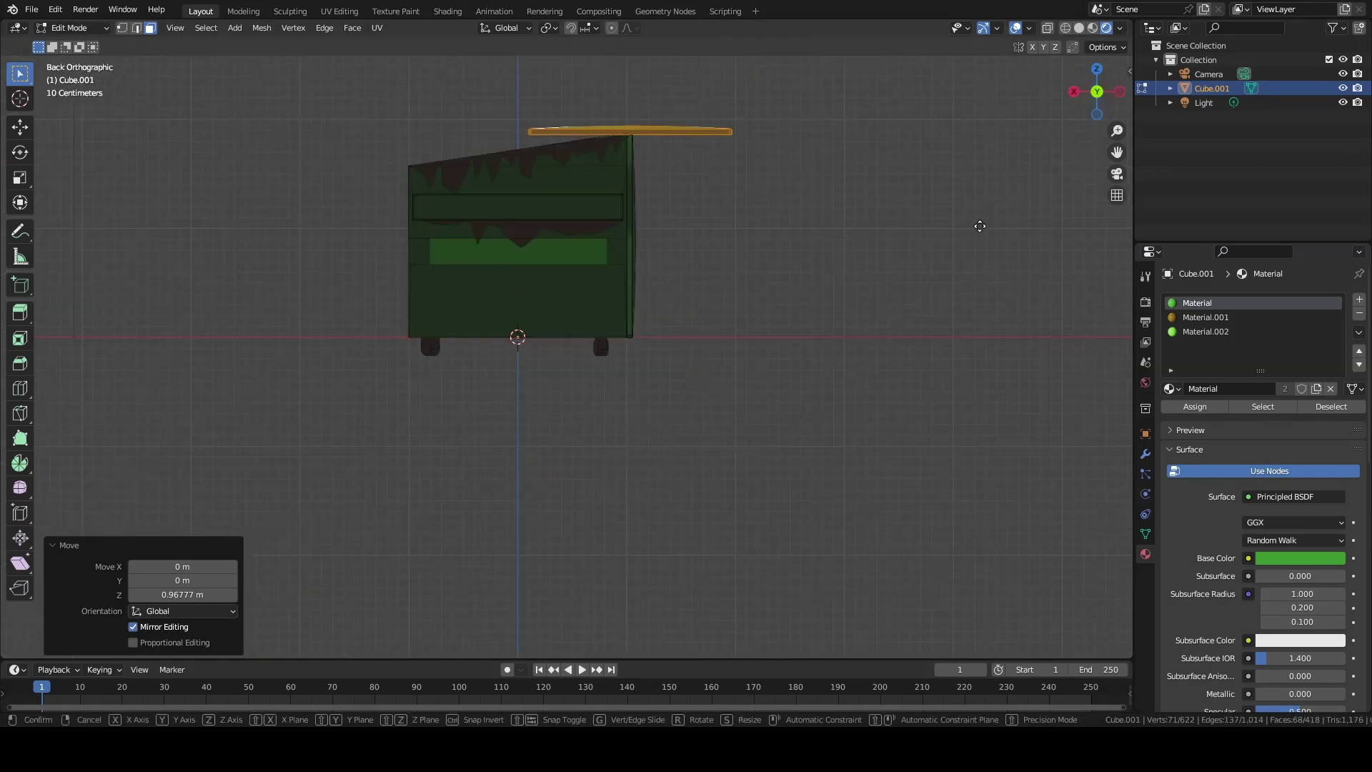
left_click(919, 159)
middle_click_drag(919, 159, 836, 307)
key("s")
key("x")
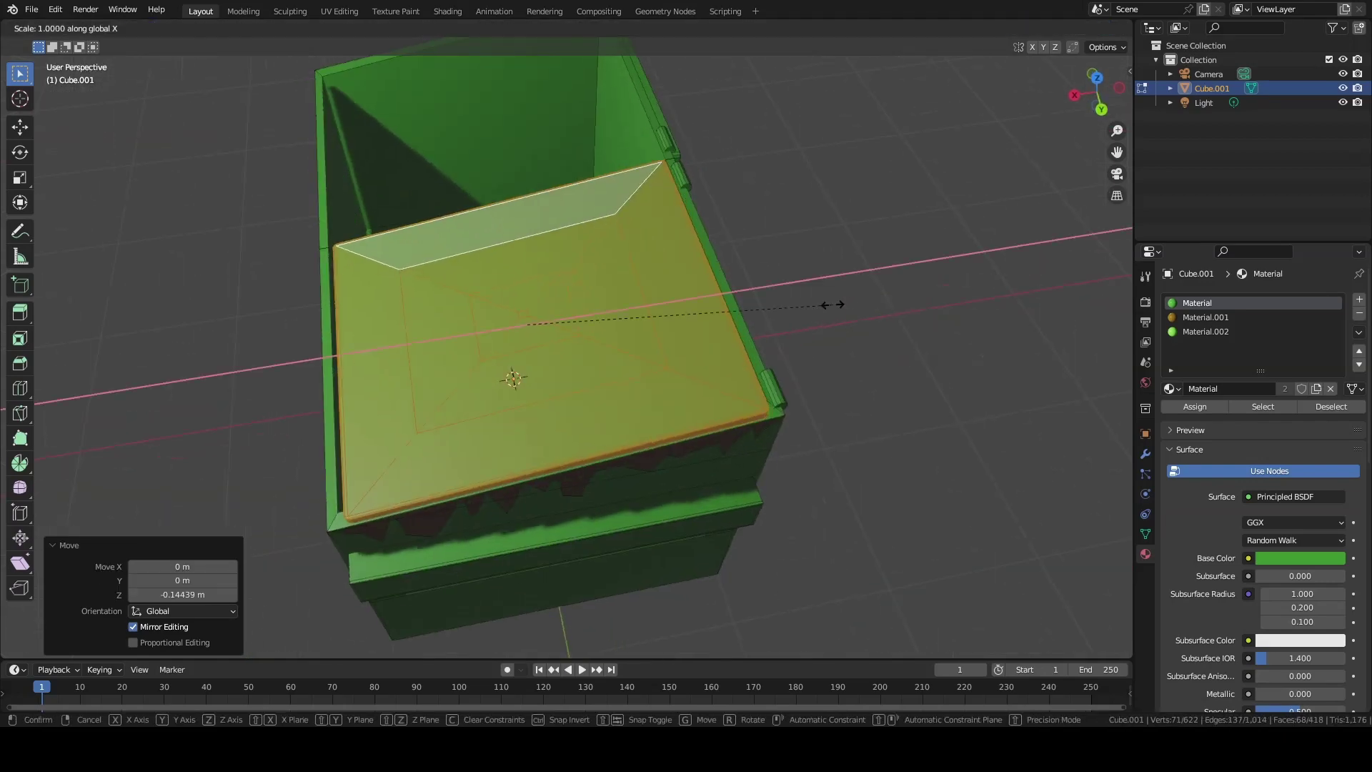
left_click(848, 297)
Add Material.003 to the lid with a near-black Base Color
left_click(1359, 299)
left_click(1230, 388)
left_click(1195, 406)
left_click(1300, 559)
left_click_drag(1334, 357, 1334, 433)
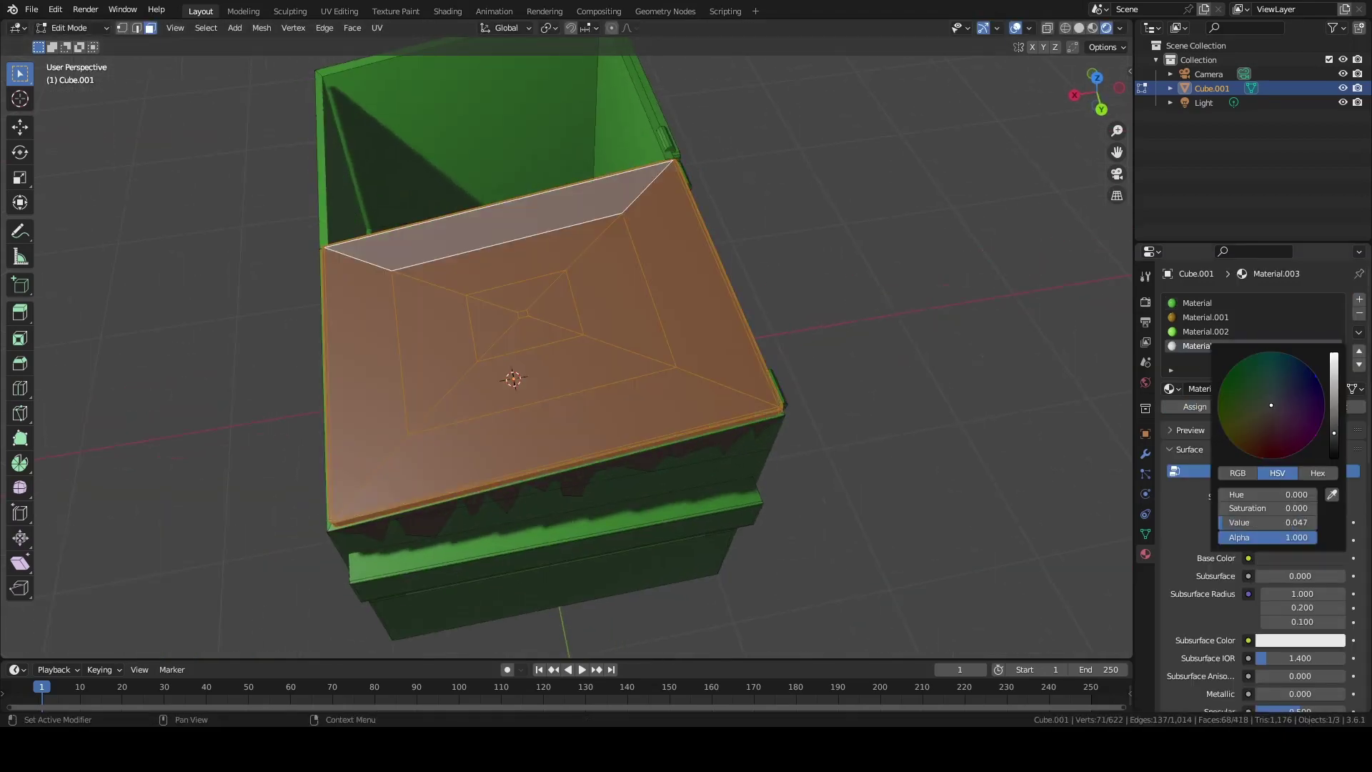
Assign Material.003 to the linked front panel as well
middle_click_drag(962, 518, 786, 429)
left_click(679, 286)
key("l")
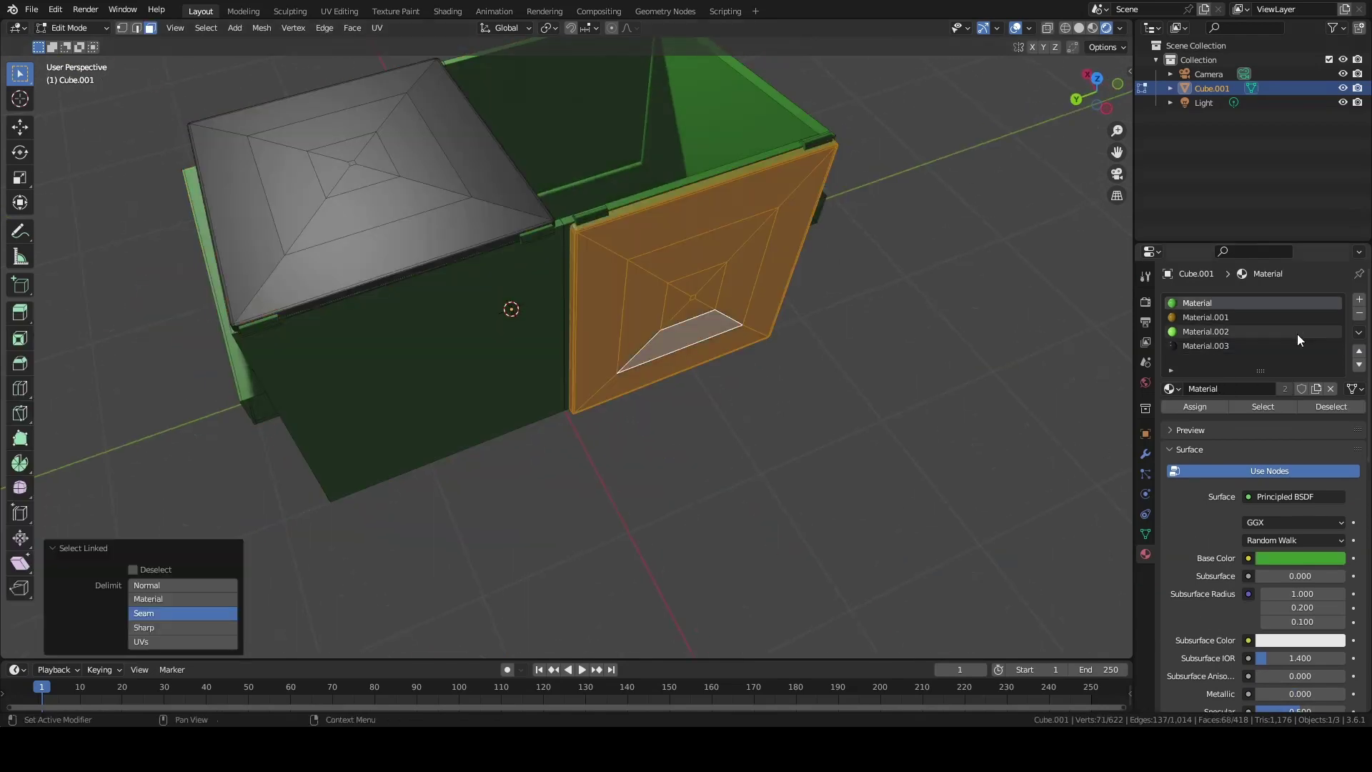
left_click(1297, 346)
left_click(1195, 406)
Tilt the front panel slightly around Y, then clear the selection
mouse_move(1001, 379)
middle_mouse_down()
mouse_move(919, 362)
mouse_move(714, 428)
middle_mouse_up()
key("r")
key("y")
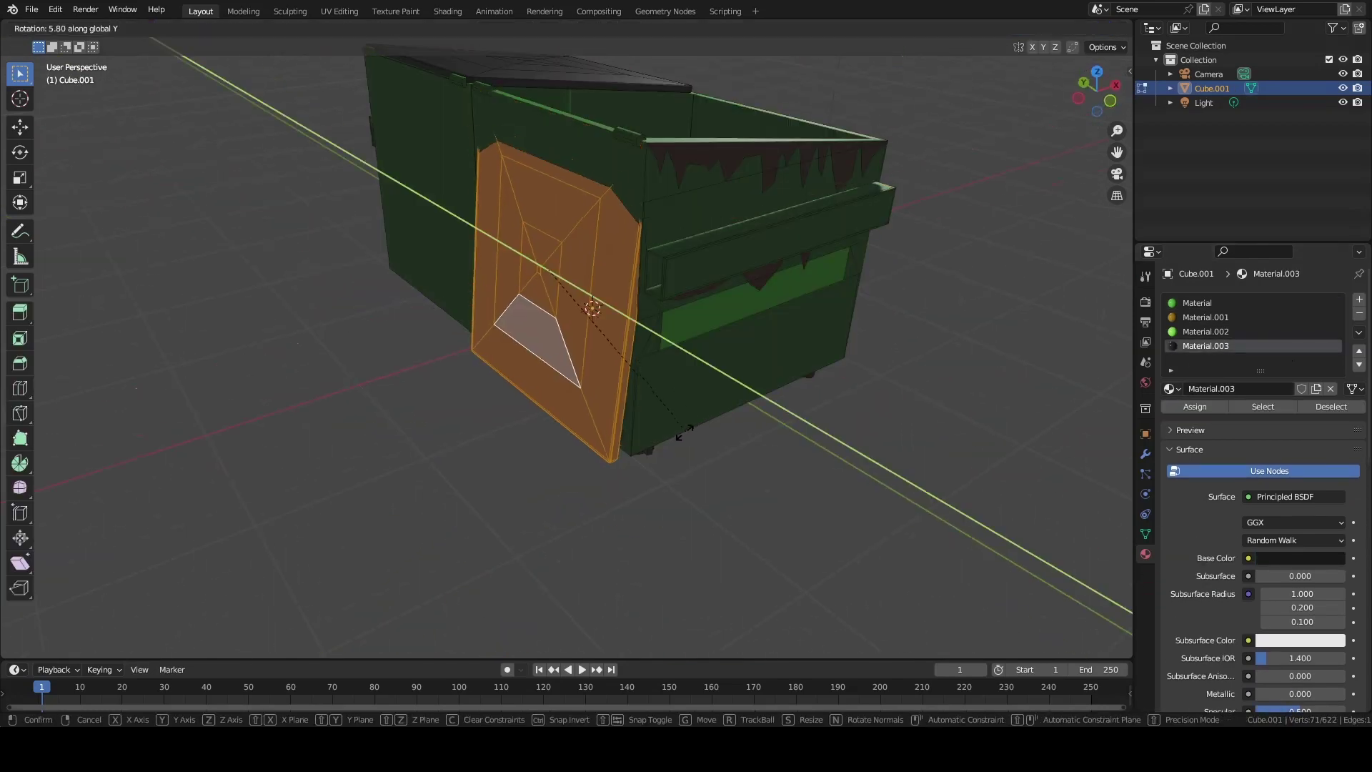
left_click(684, 432)
key("alt+a")
middle_click_drag(667, 484, 579, 288)
Merge the interior floor vertices At Center, using X-ray to reach them
left_click(724, 329)
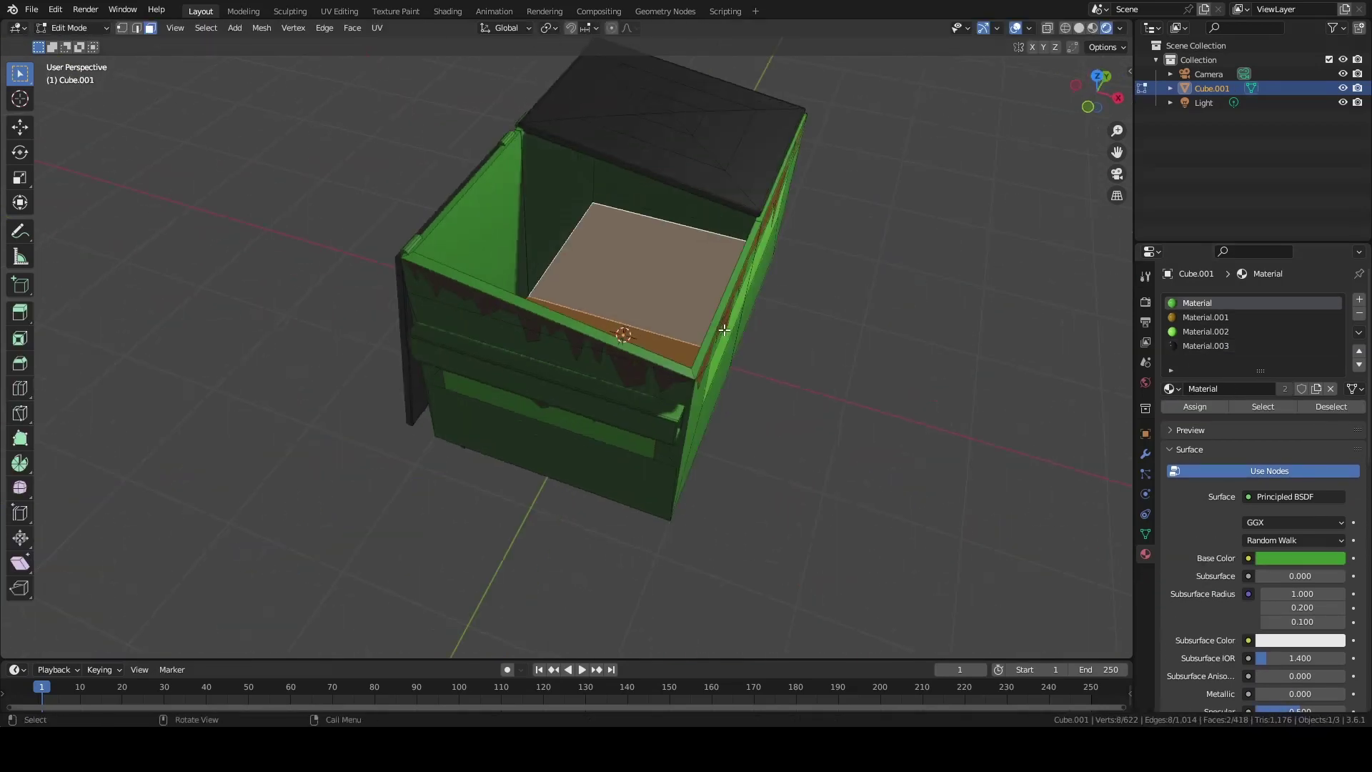
key("1")
middle_click_drag(724, 330, 536, 296)
key("alt+z")
left_click_drag(500, 293, 528, 309)
key("m")
left_click(643, 351)
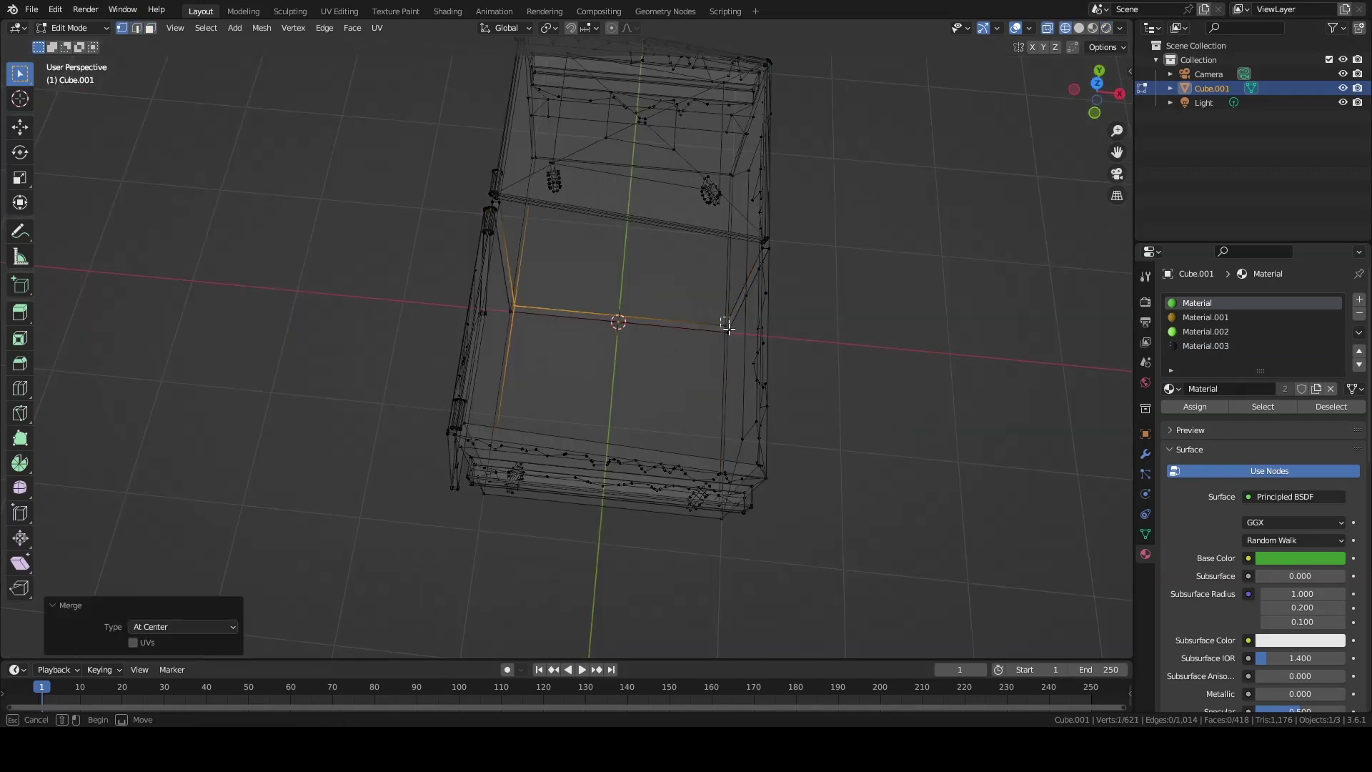
key("alt+z")
Subdivide the floor face with 10 cuts and Fractal 0.640, hiding everything else
key("3")
left_click(649, 359)
middle_click_drag(650, 359, 621, 339)
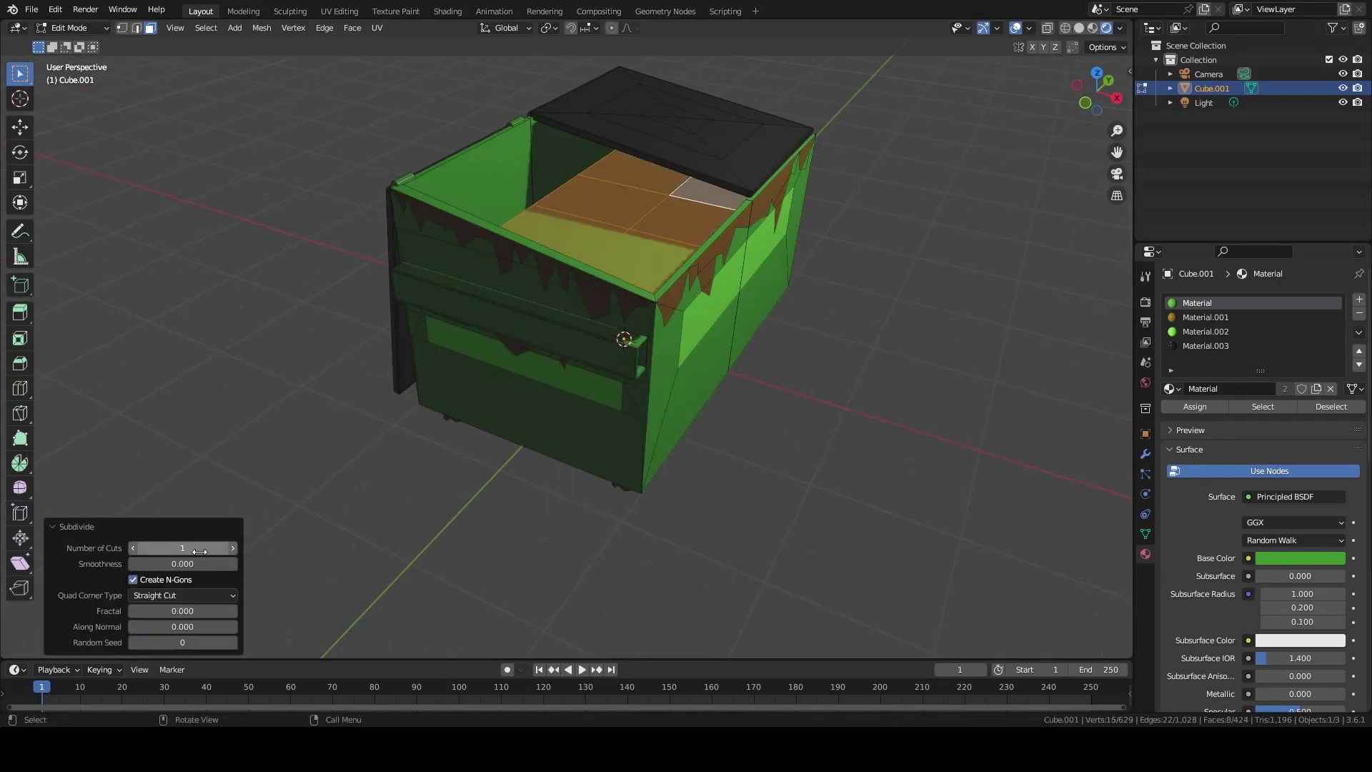
left_click(206, 27)
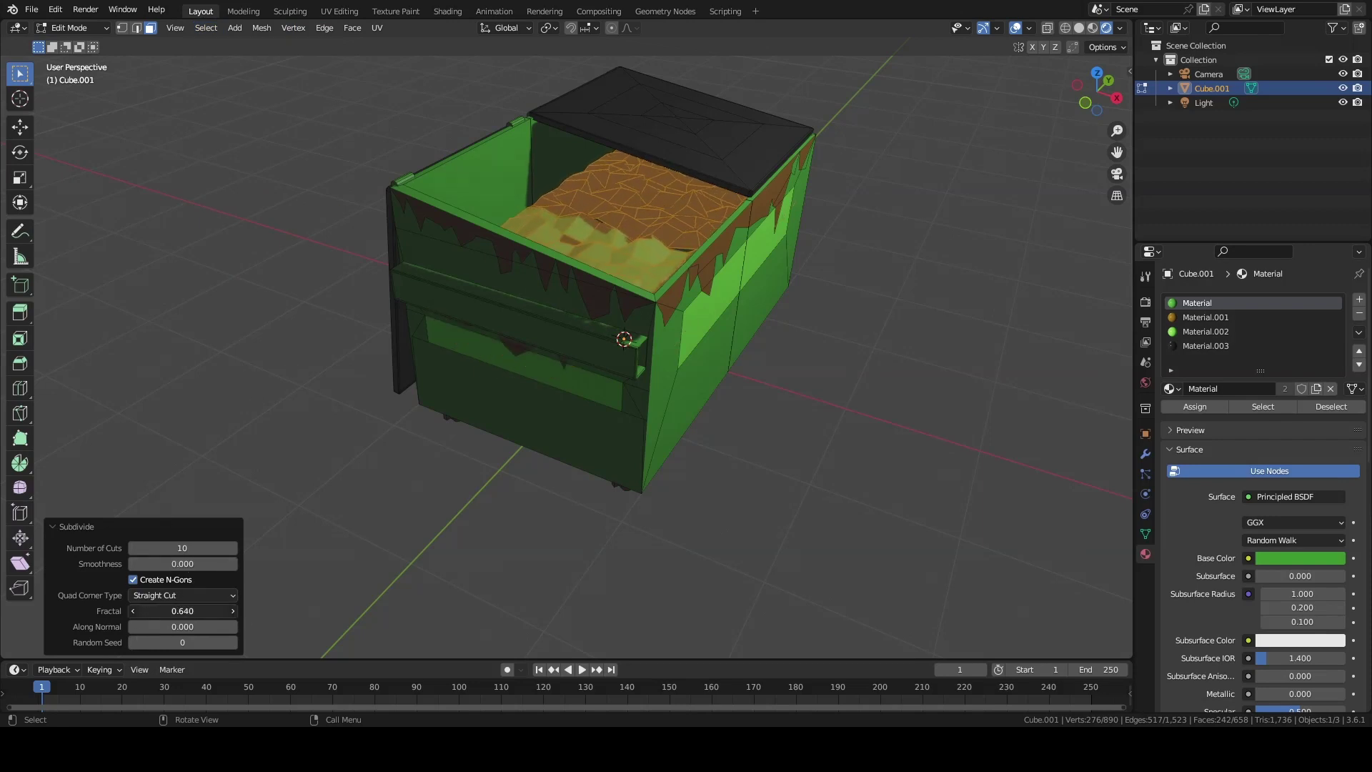
key("shift+h")
key("alt+a")
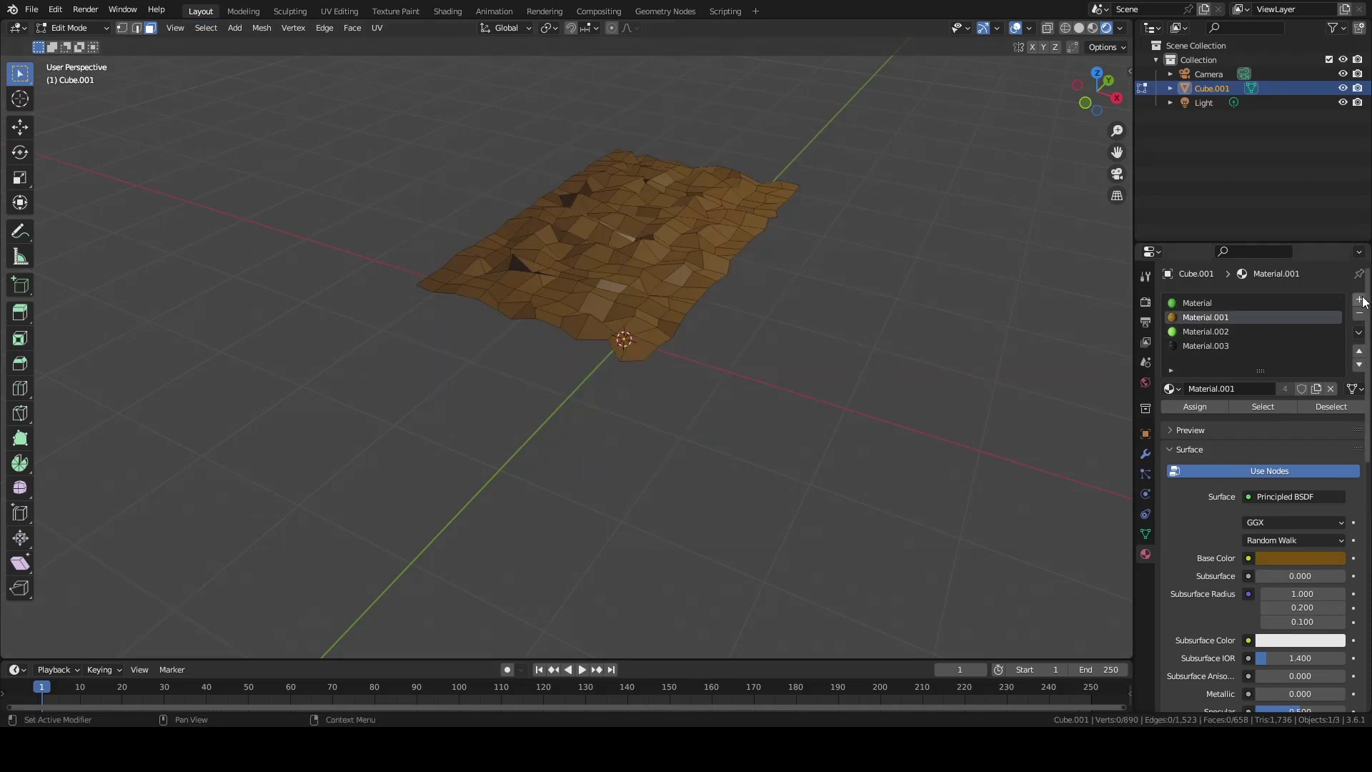
Add a brown Material.004 for the trash and Select Random faces
left_click(1360, 298)
left_click(1212, 388)
left_click(1301, 558)
scroll(1285, 434, "down", 6)
left_click(203, 29)
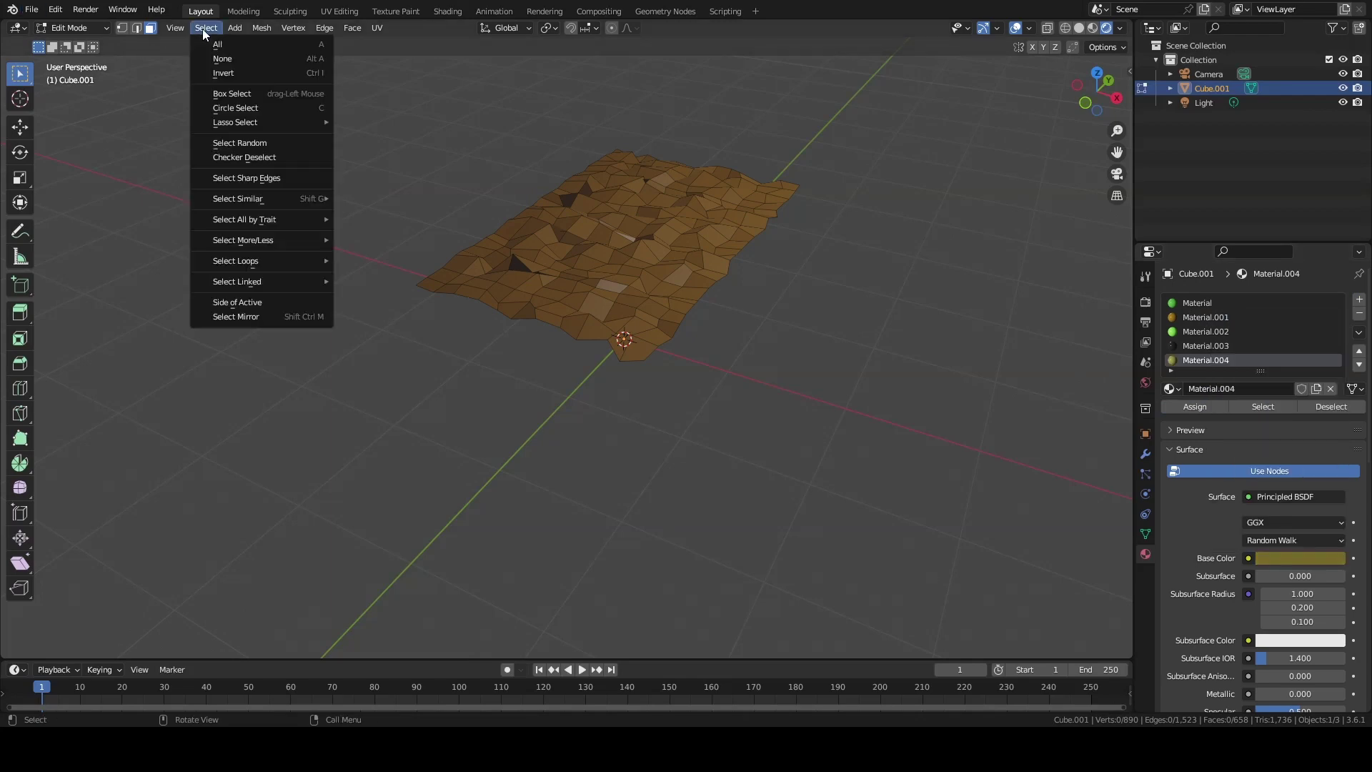
left_click(254, 138)
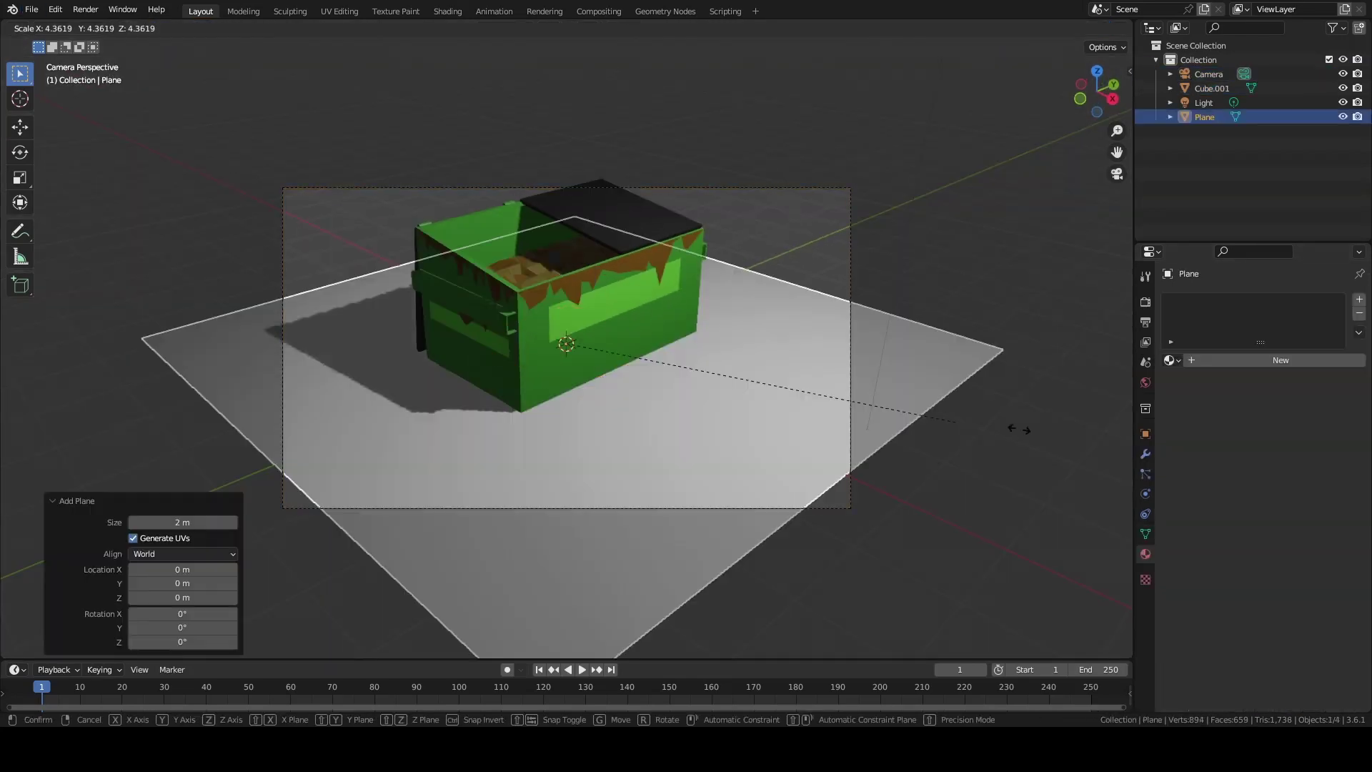
Enlarge the ground plane with a light-blue Material.005 and raise the dumpster onto it
left_click(1018, 428)
left_click(1281, 360)
left_click(1301, 512)
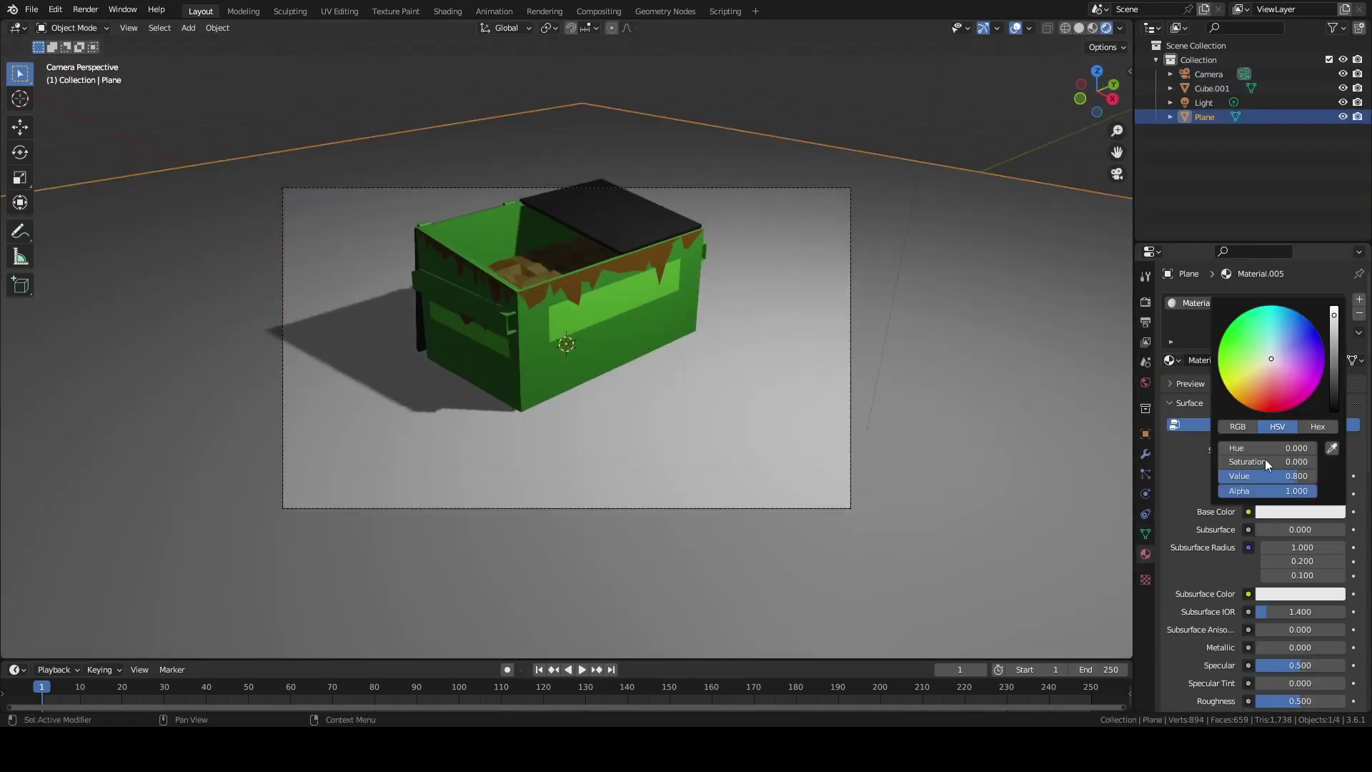
left_click(1265, 458)
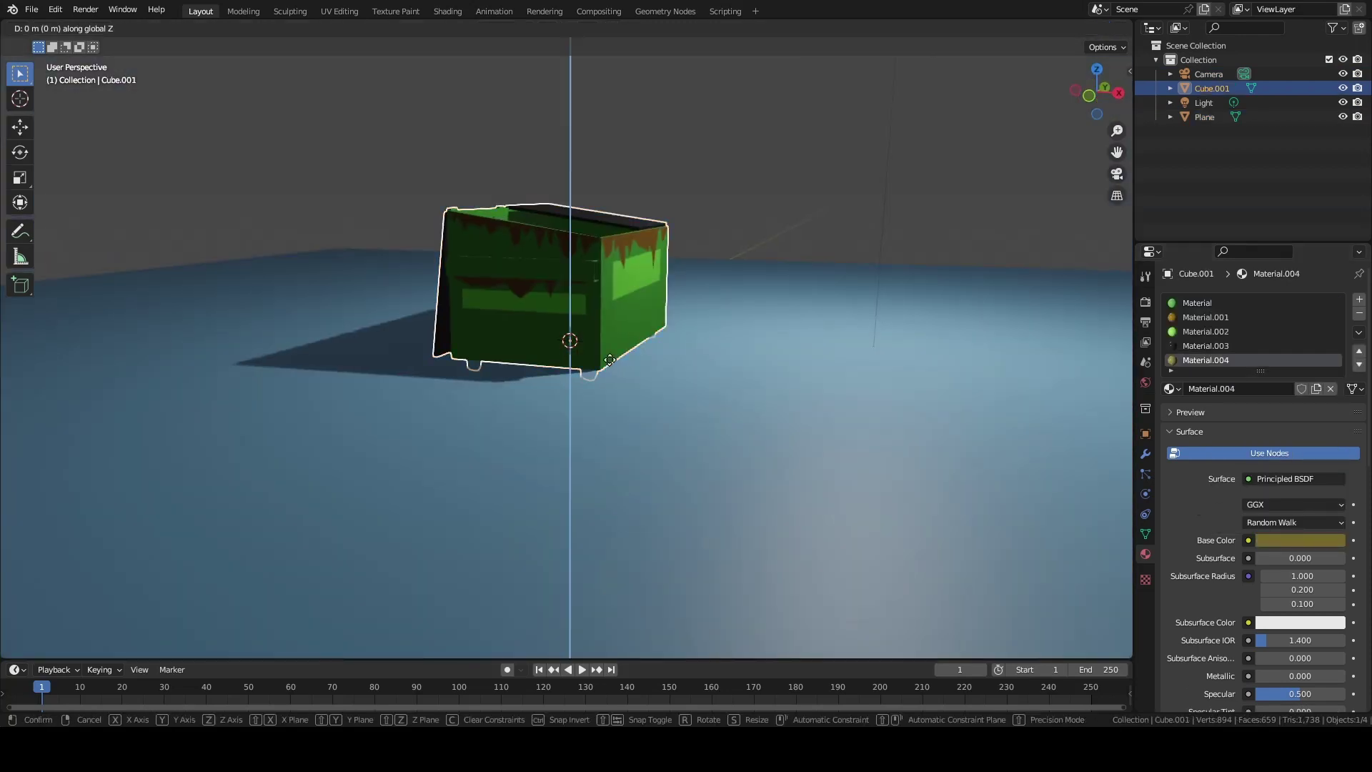
left_click(604, 351)
Enable Ambient Occlusion and Bloom in Render Properties, leaving Screen Space Reflections off
scroll(564, 451, "up", 5)
scroll(558, 447, "up", 3)
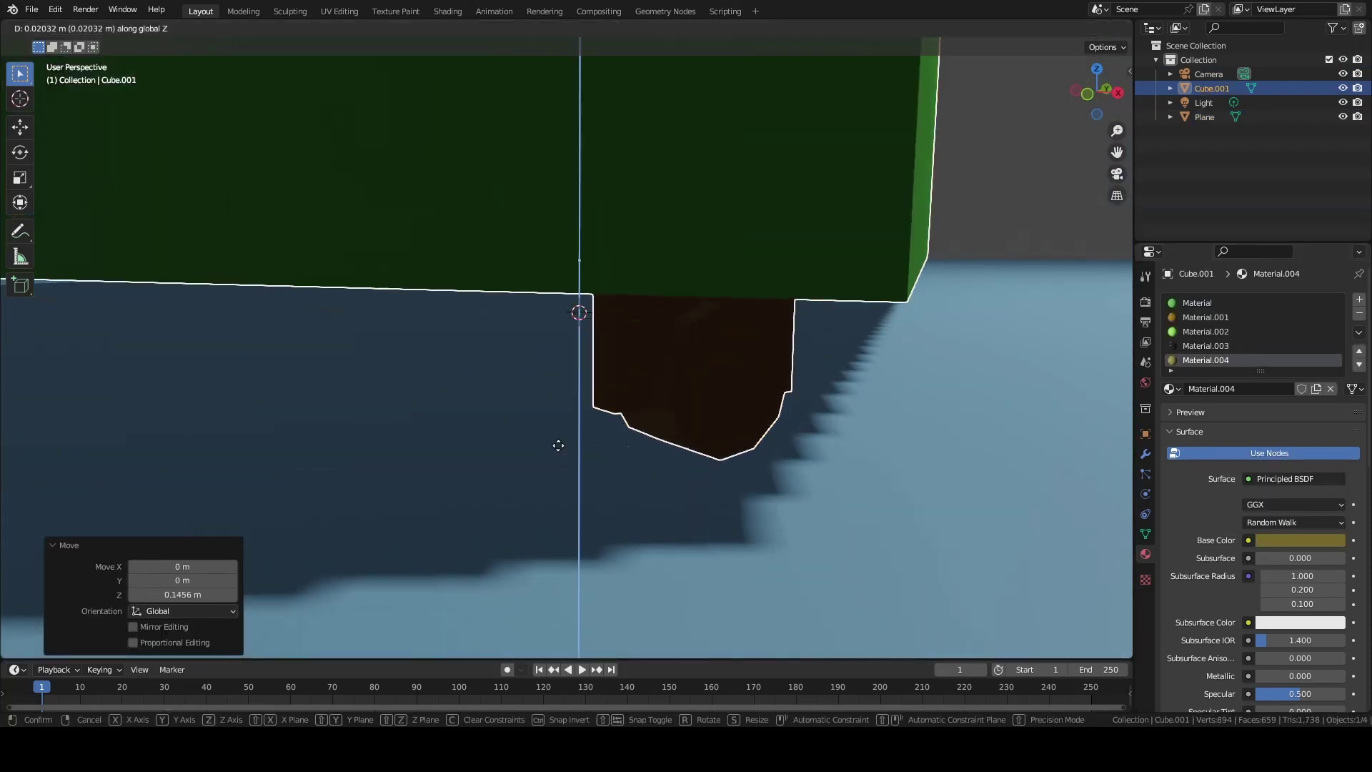
left_click(1146, 302)
left_click(1181, 400)
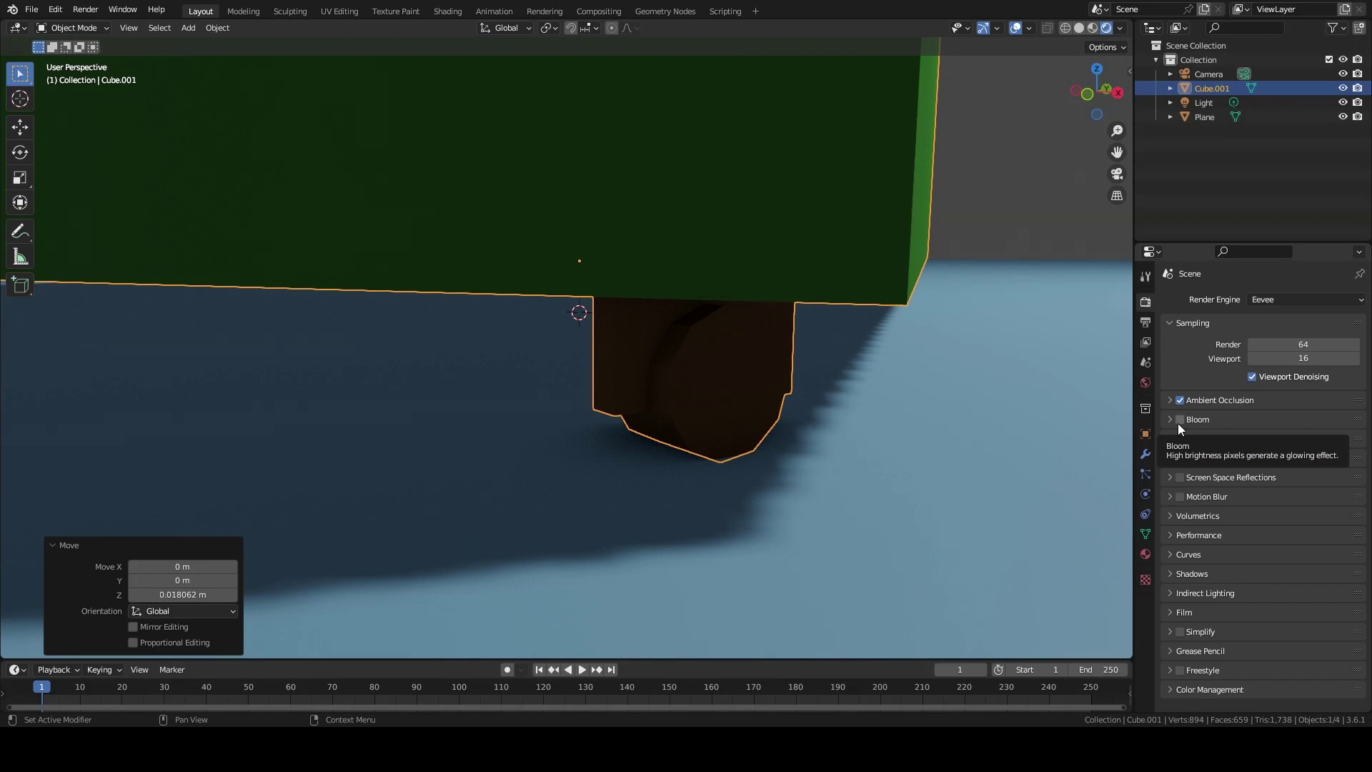
left_click(1180, 477)
left_click(1180, 478)
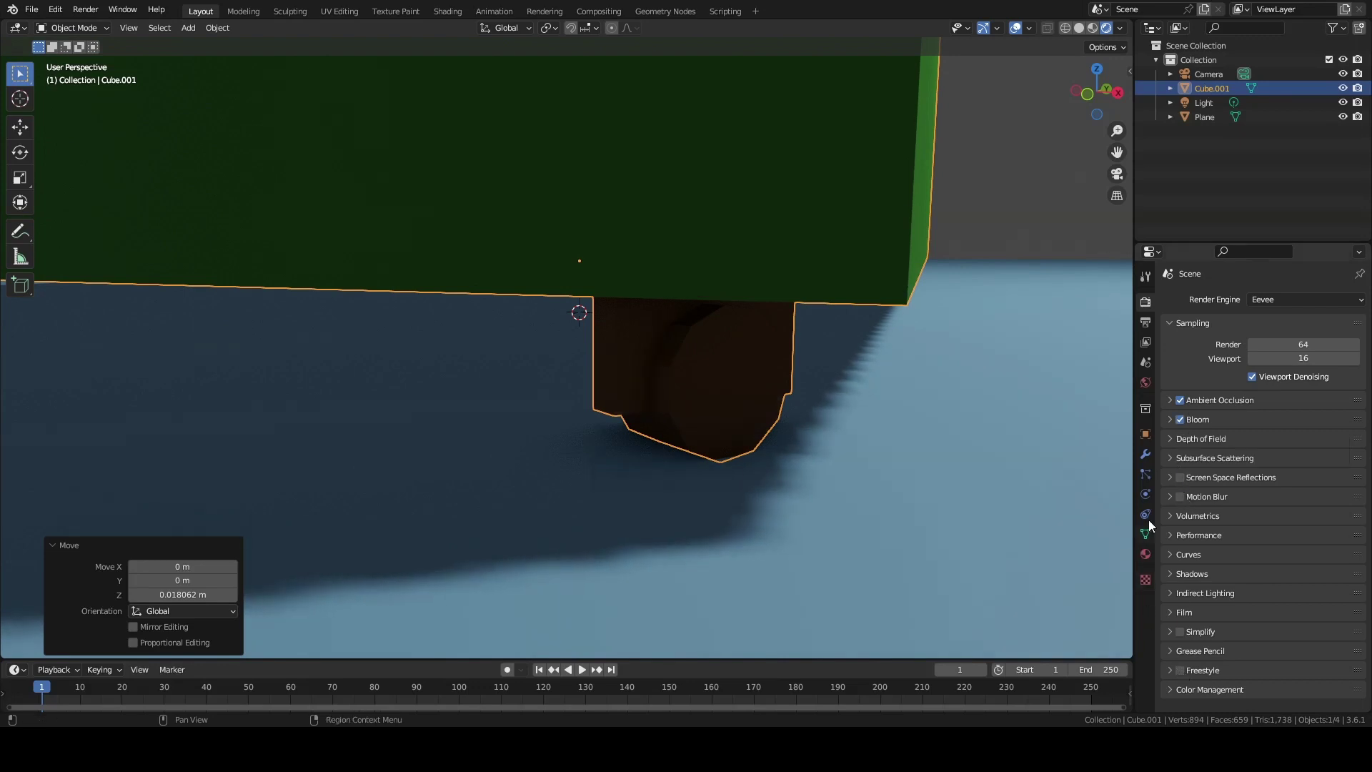
left_click(1146, 342)
left_click(1146, 383)
left_click(1146, 554)
Look through the scene camera and re-aim it closer to the dumpster
key("KP_0")
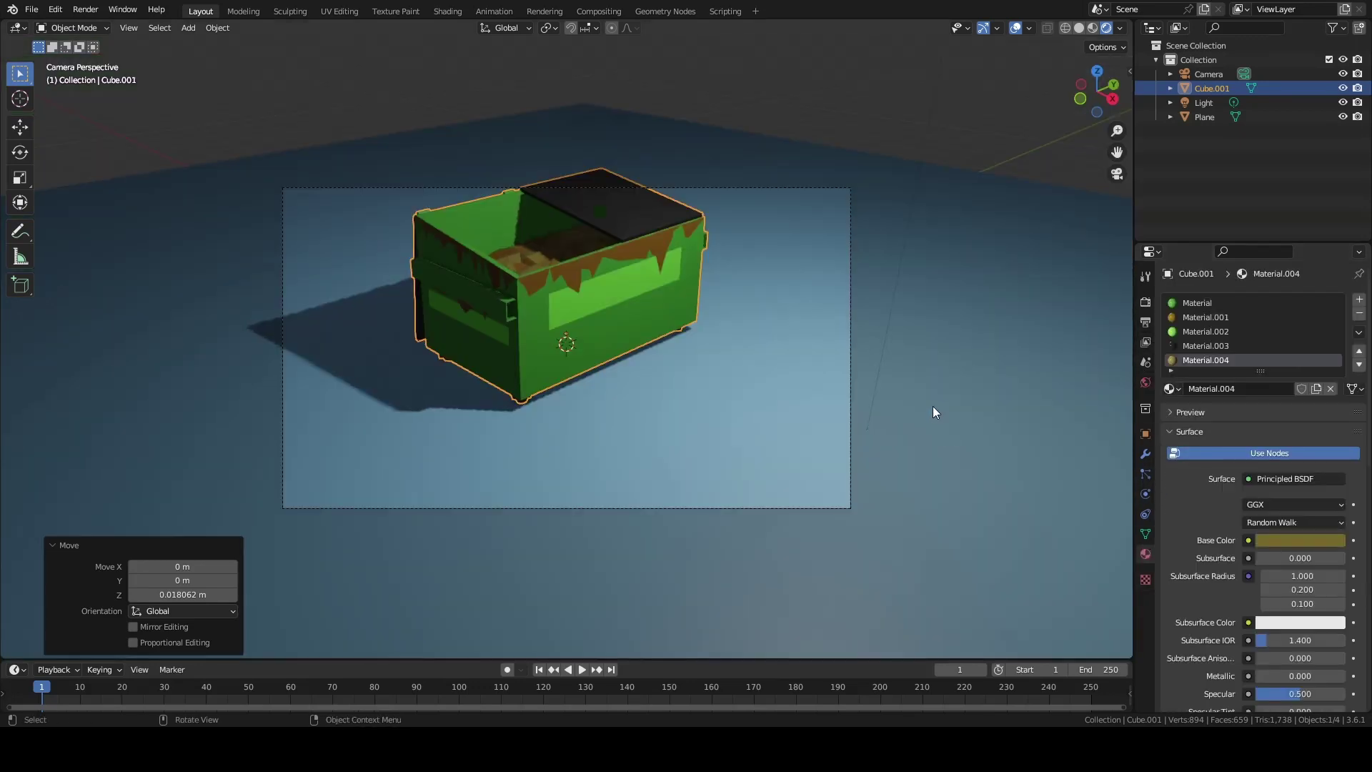
left_click(787, 188)
key("n")
left_click_drag(954, 111, 943, 93)
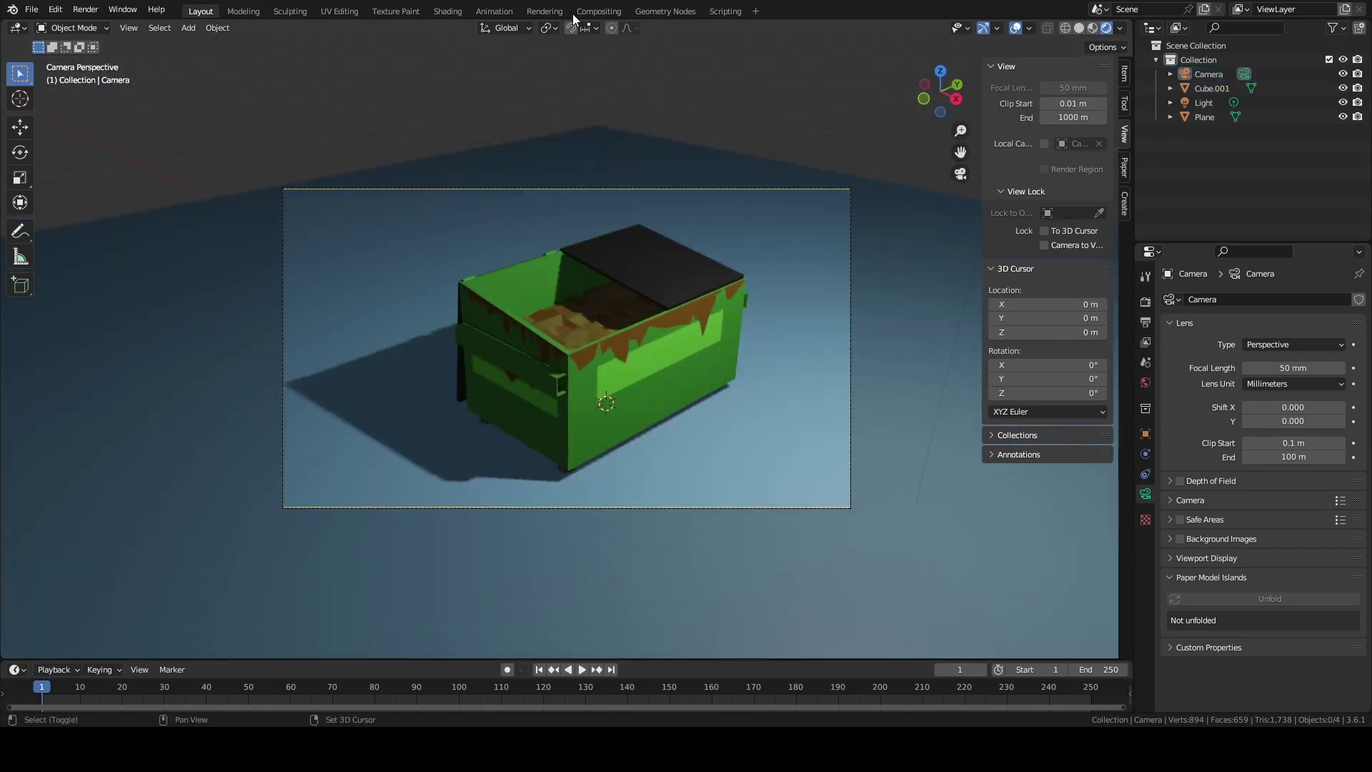
In the Shading workspace, try a Constant Color Ramp on Material.004's BSDF link, then undo it
left_click(547, 11)
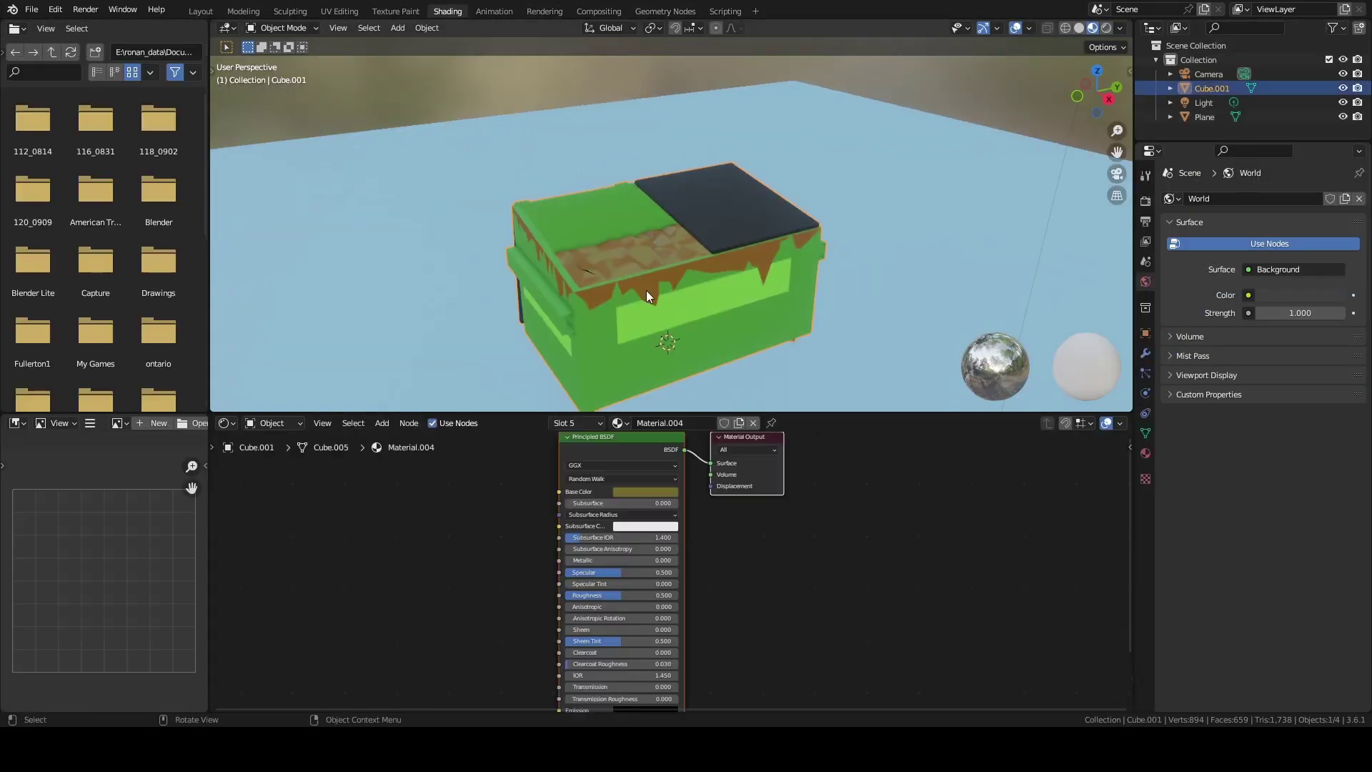
type("colo")
left_click(528, 501)
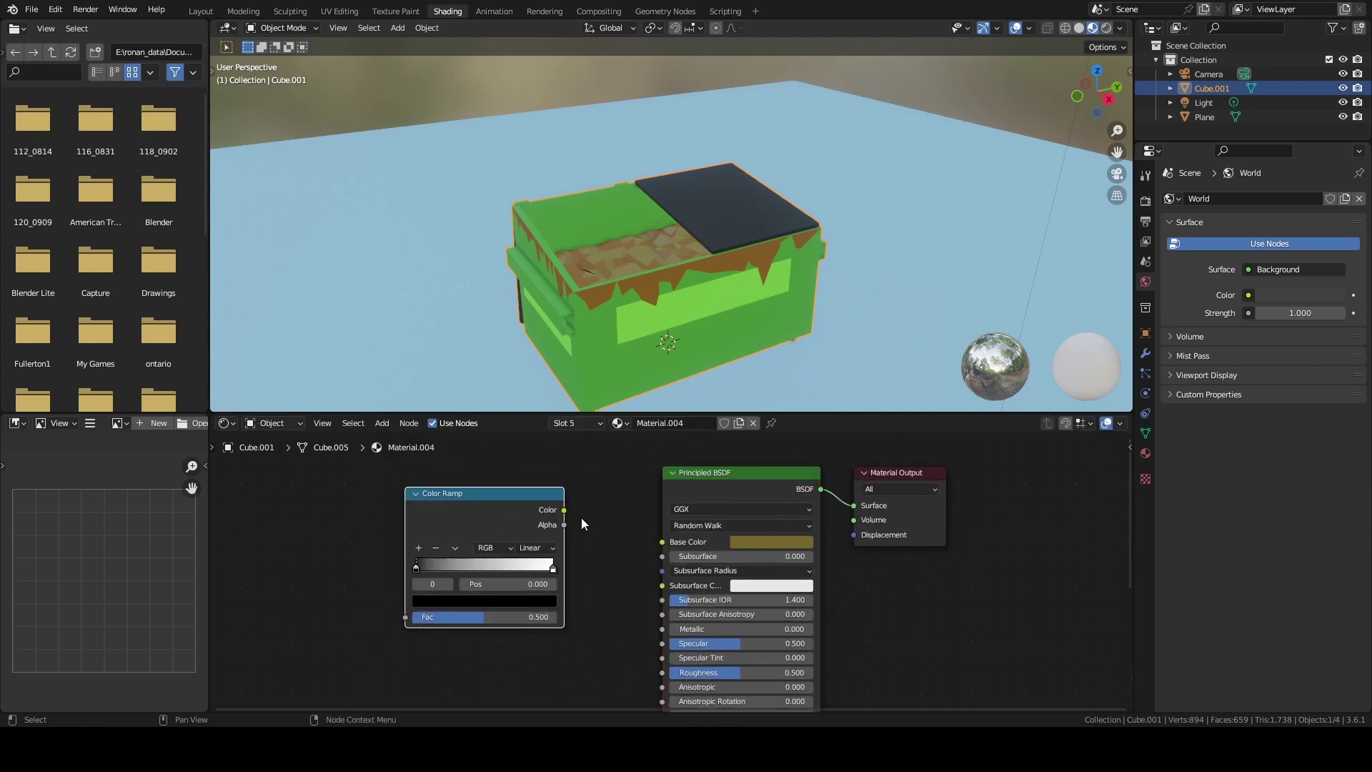
left_click(536, 547)
left_click(533, 621)
mouse_move(553, 568)
left_mouse_down()
mouse_move(477, 569)
mouse_move(496, 574)
left_mouse_up()
mouse_move(486, 493)
left_mouse_down("alt")
mouse_move(828, 533)
mouse_move(747, 506)
left_mouse_up("alt")
left_click_drag(659, 628, 664, 631)
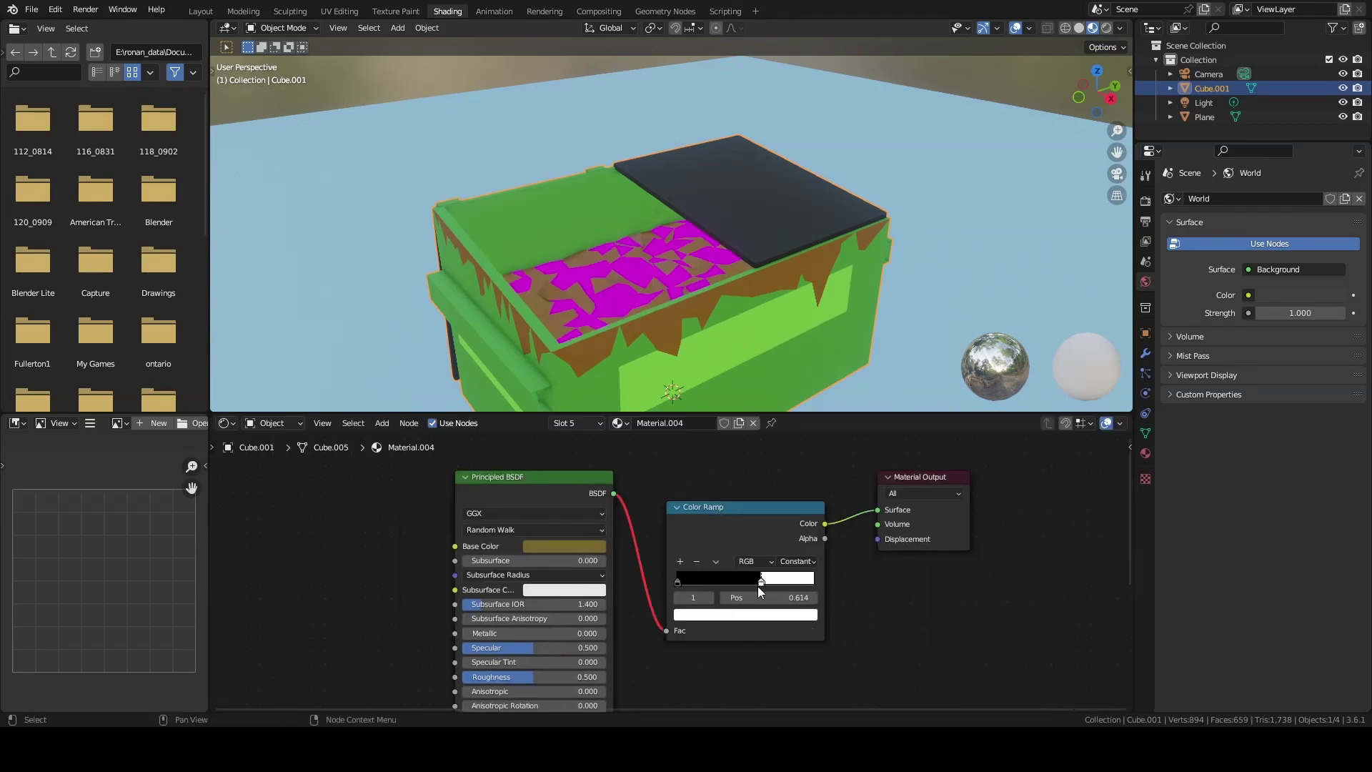
key("ctrl+z")
key("ctrl+z")
key("ctrl+z")
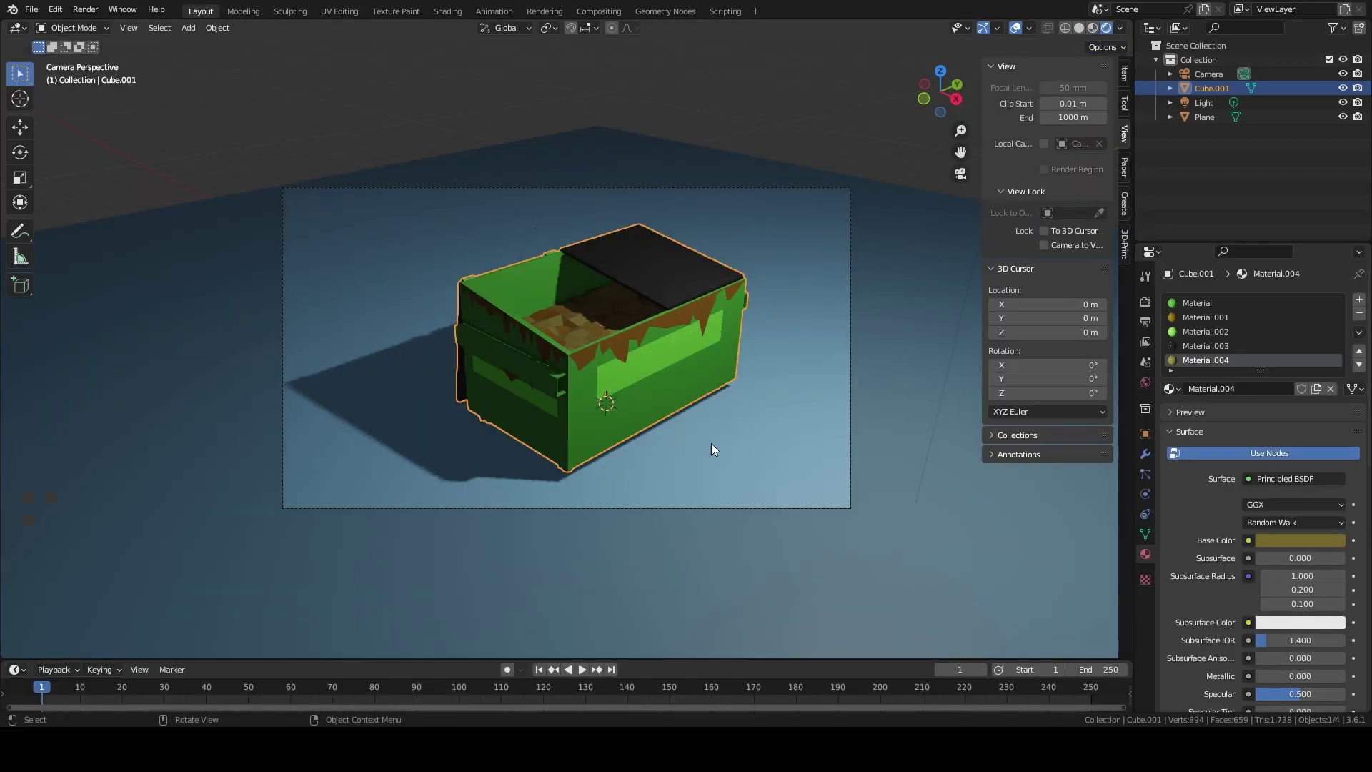
Add a blank grease pencil object beside the deselected dumpster
left_click(711, 449)
scroll(712, 448, "up", 2)
key("shift+a")
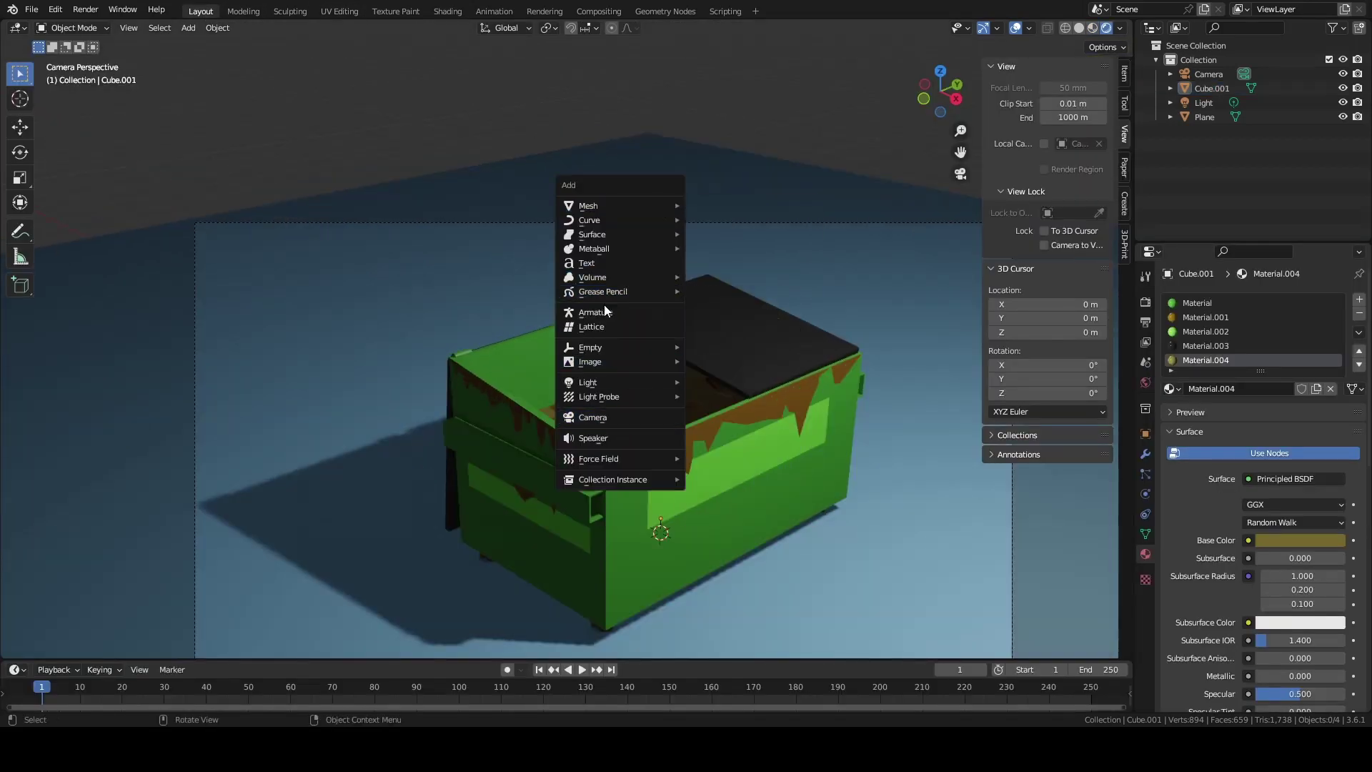
key("Return")
Add a Line Art modifier drawing the dumpster's outlines on GP_Layer in Black
left_click(1144, 455)
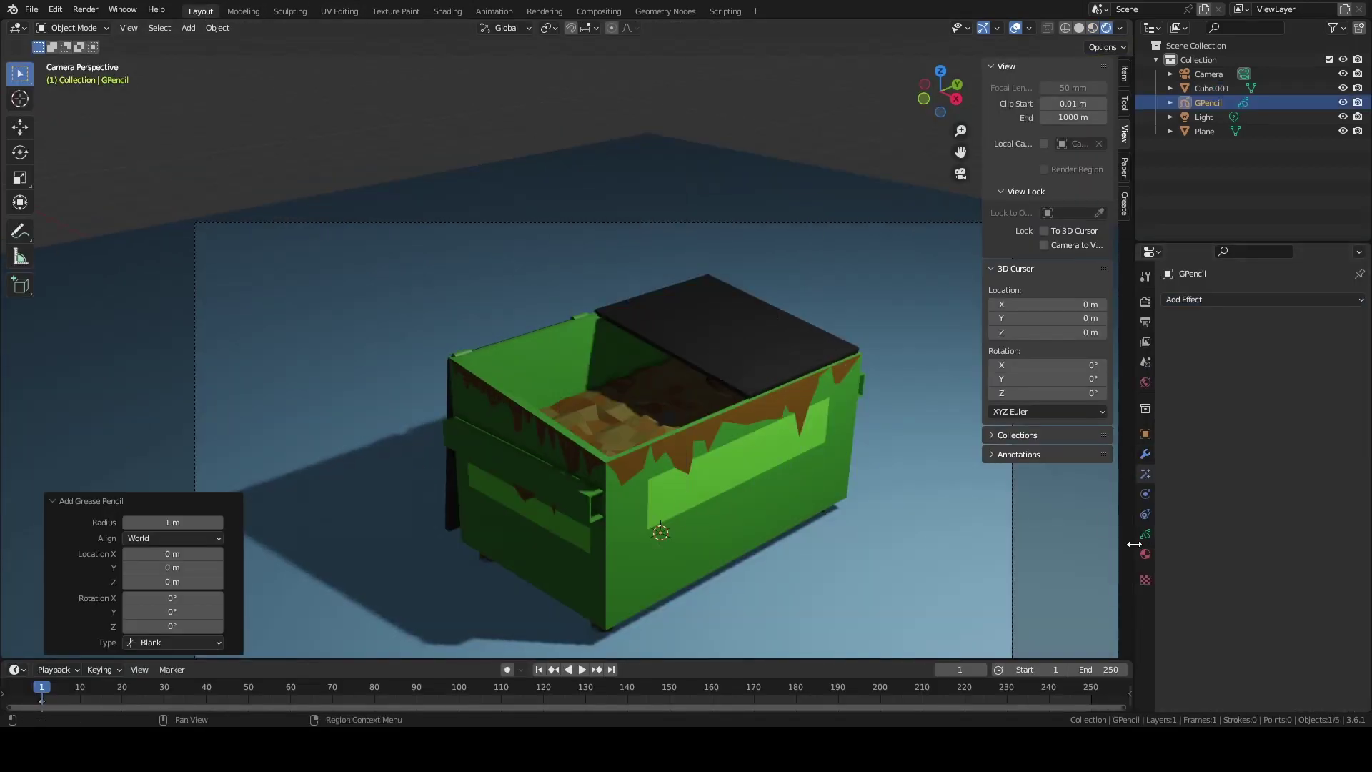
left_click(1172, 299)
left_click(1123, 418)
left_click(1251, 385)
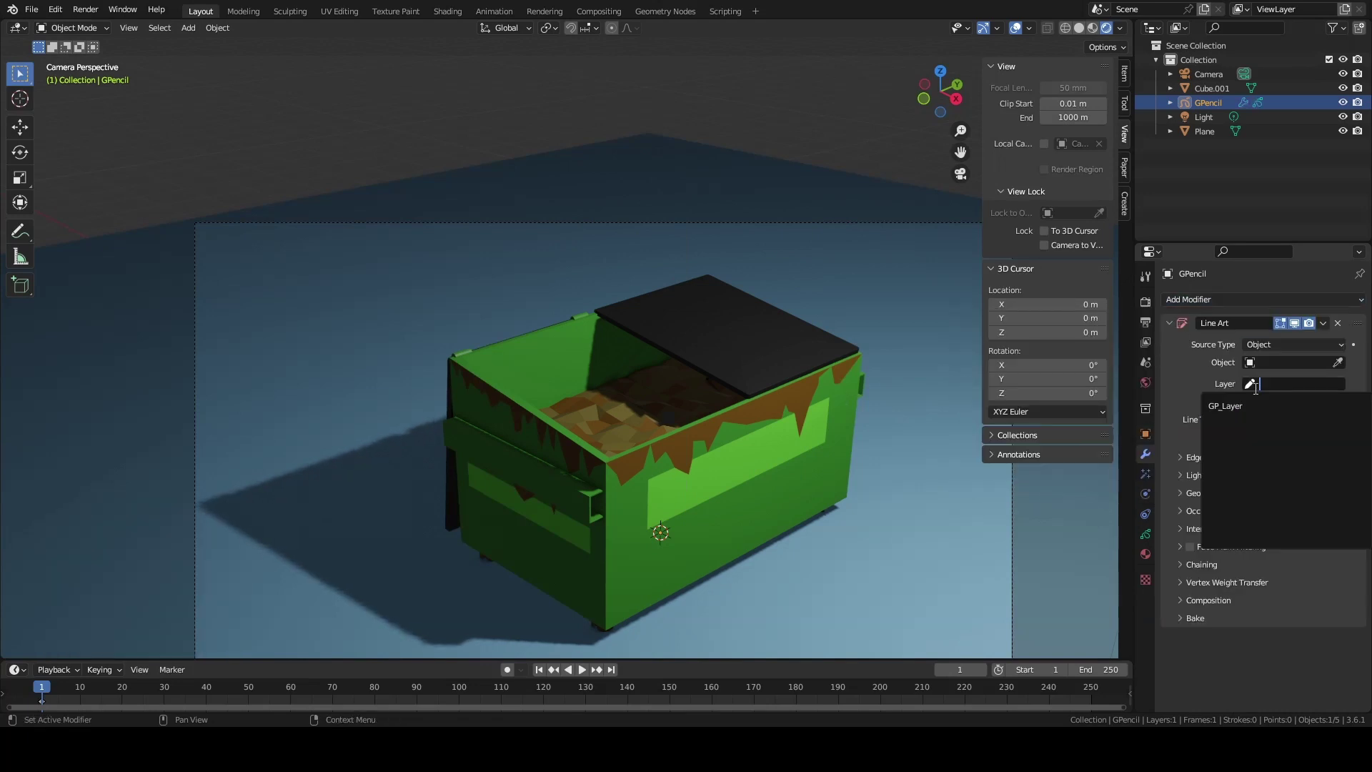
left_click(1225, 406)
left_click(1337, 363)
left_click(722, 361)
left_click(1294, 402)
left_click(1258, 419)
Thin the outline strokes and set the contour type to individual object silhouettes
left_click(787, 122)
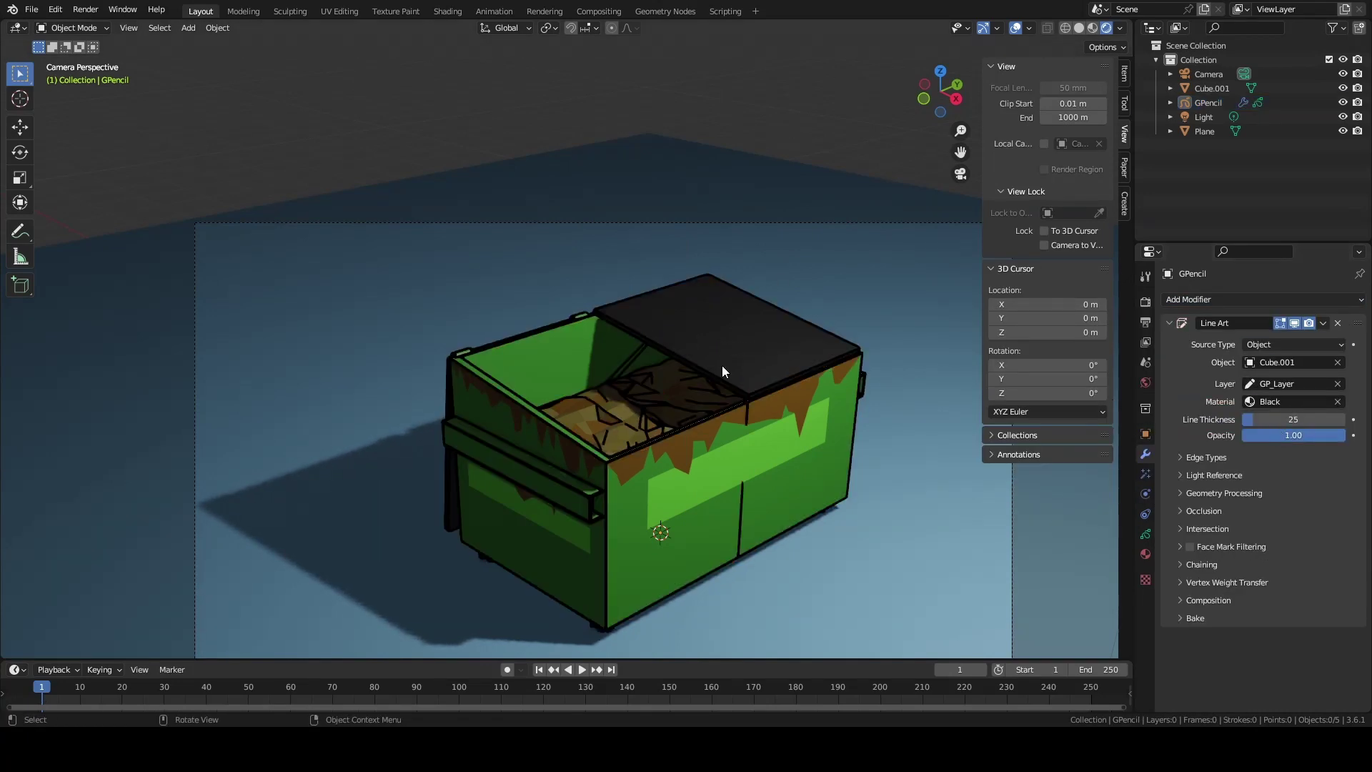
left_click_drag(1327, 419, 1290, 420)
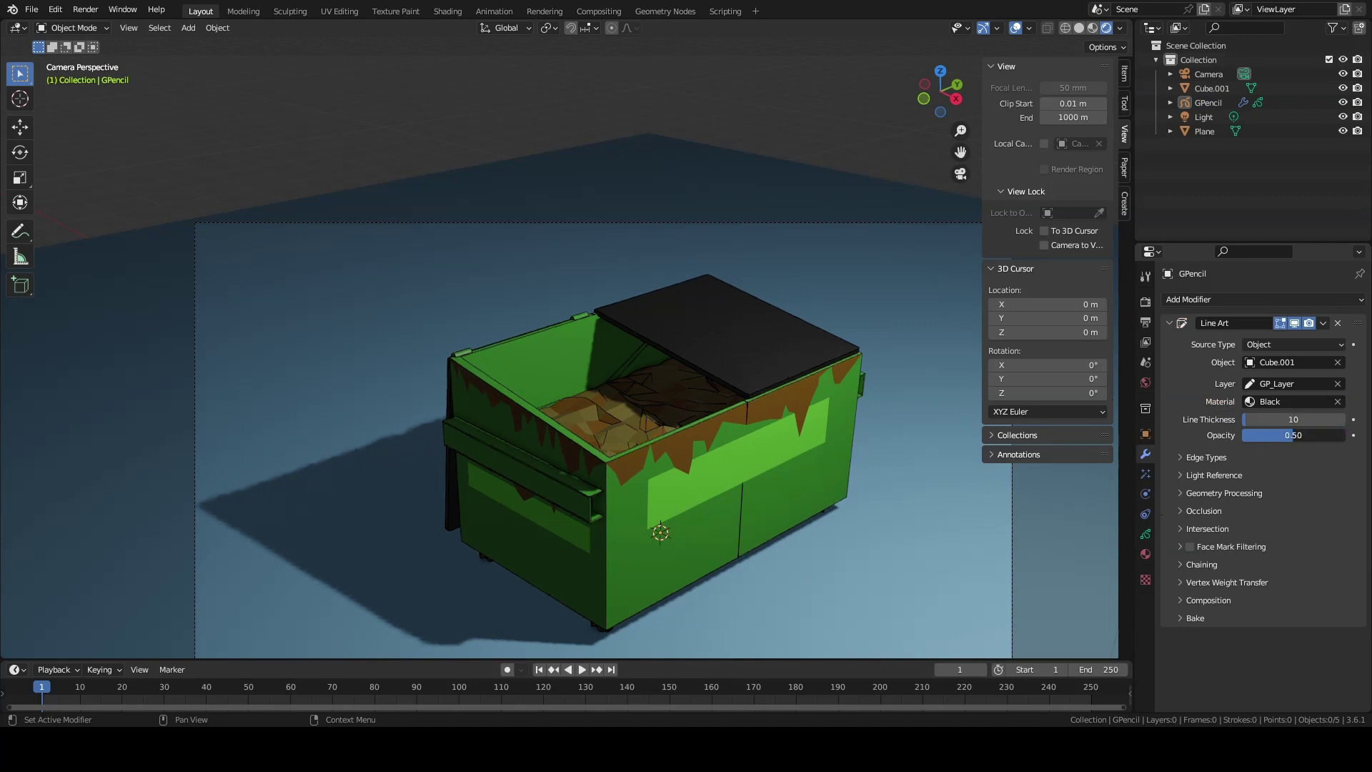
left_click(1163, 458)
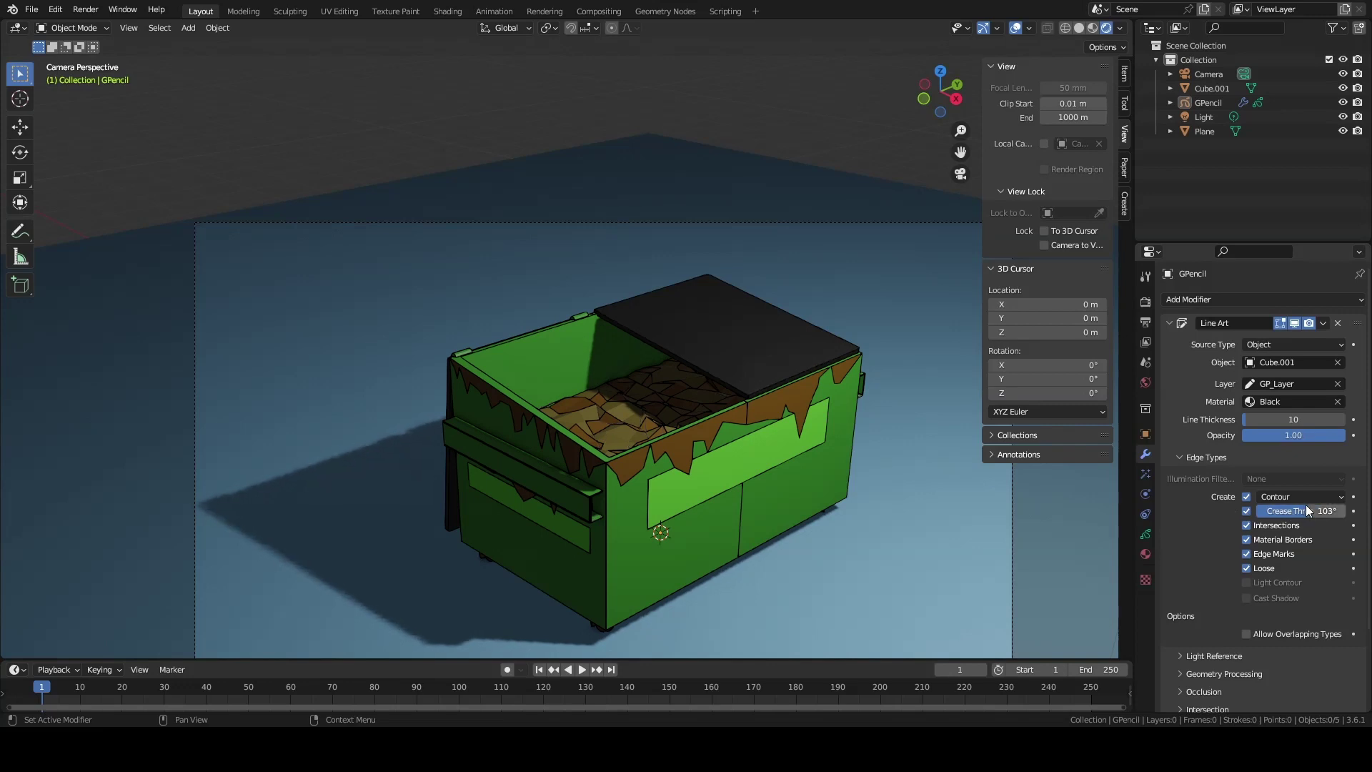
left_click(1247, 496)
left_click(1262, 531)
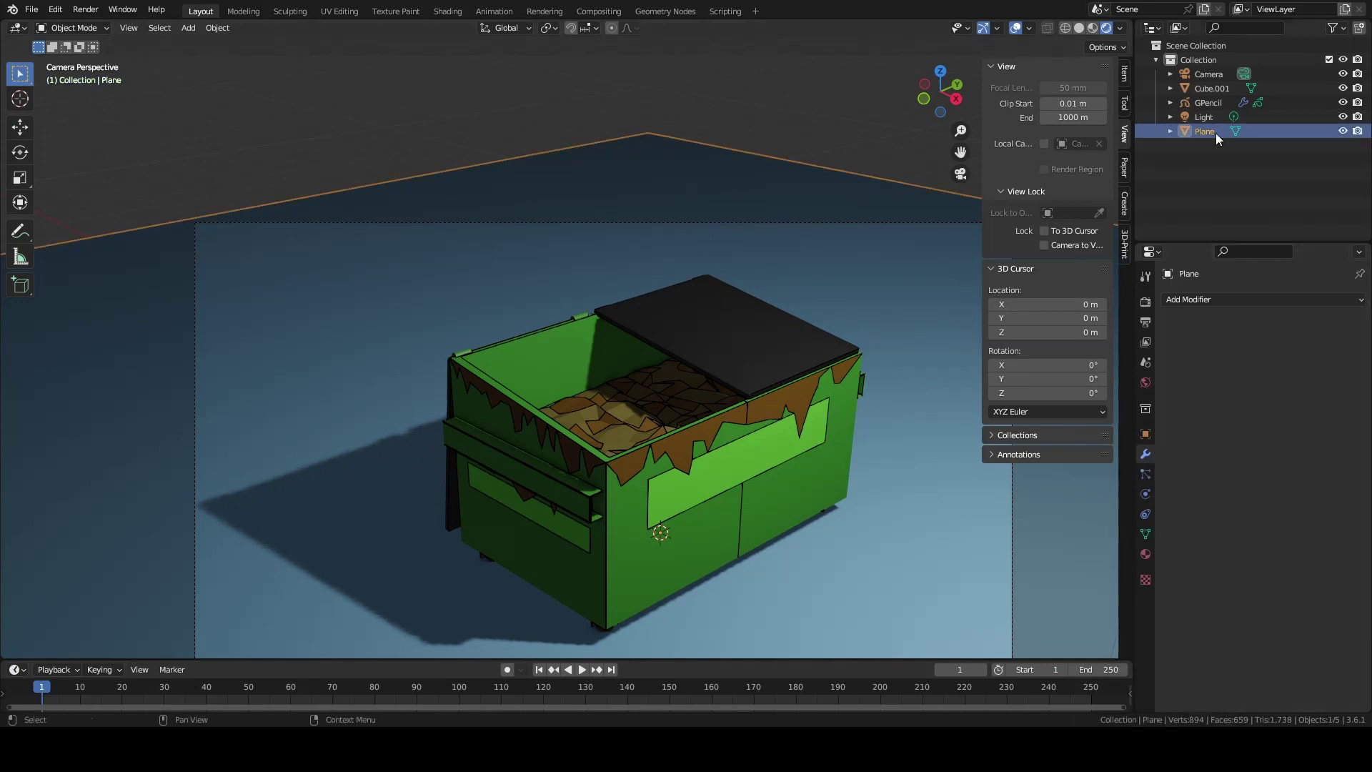
Limit Line Art intersections to the first collection mask and expand the chaining settings
left_click(1208, 102)
scroll(1212, 568, "down", 3)
scroll(835, 513, "down", 5)
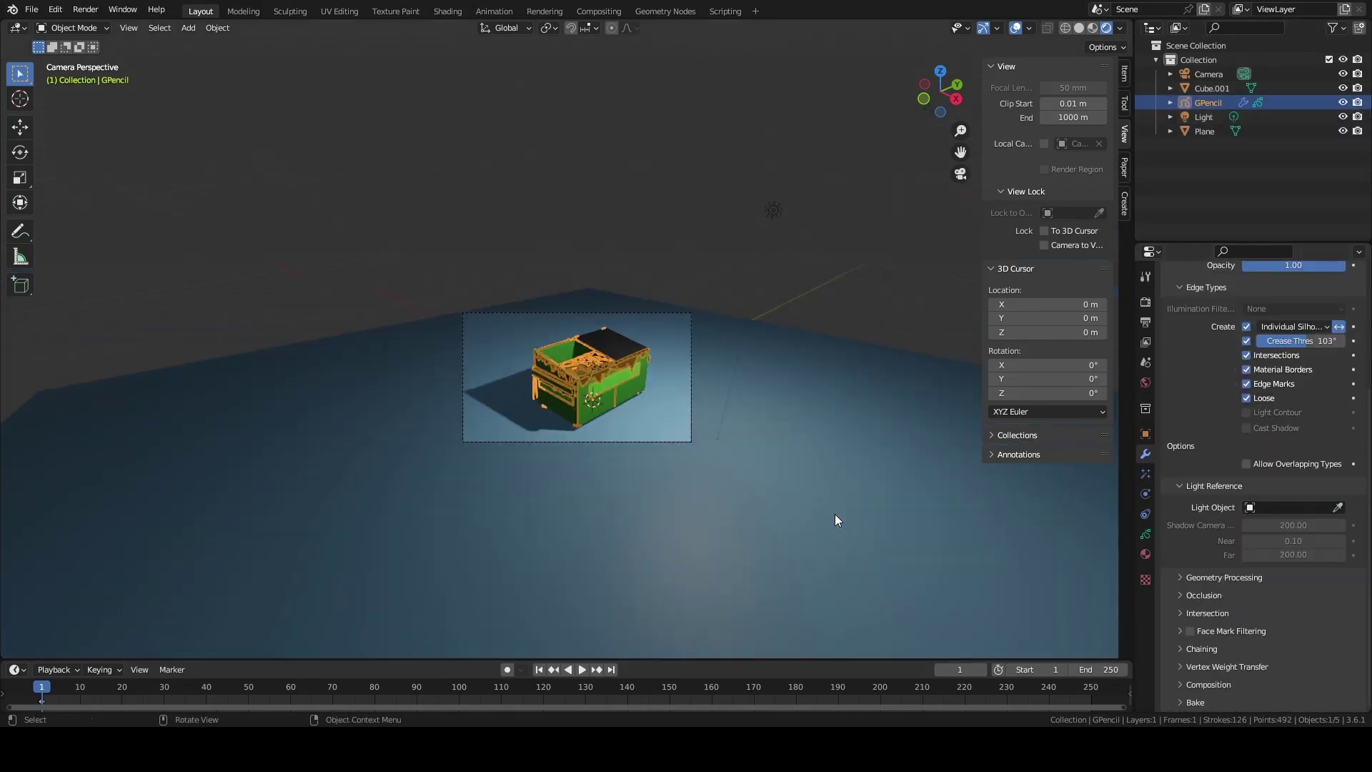
scroll(834, 513, "up", 6)
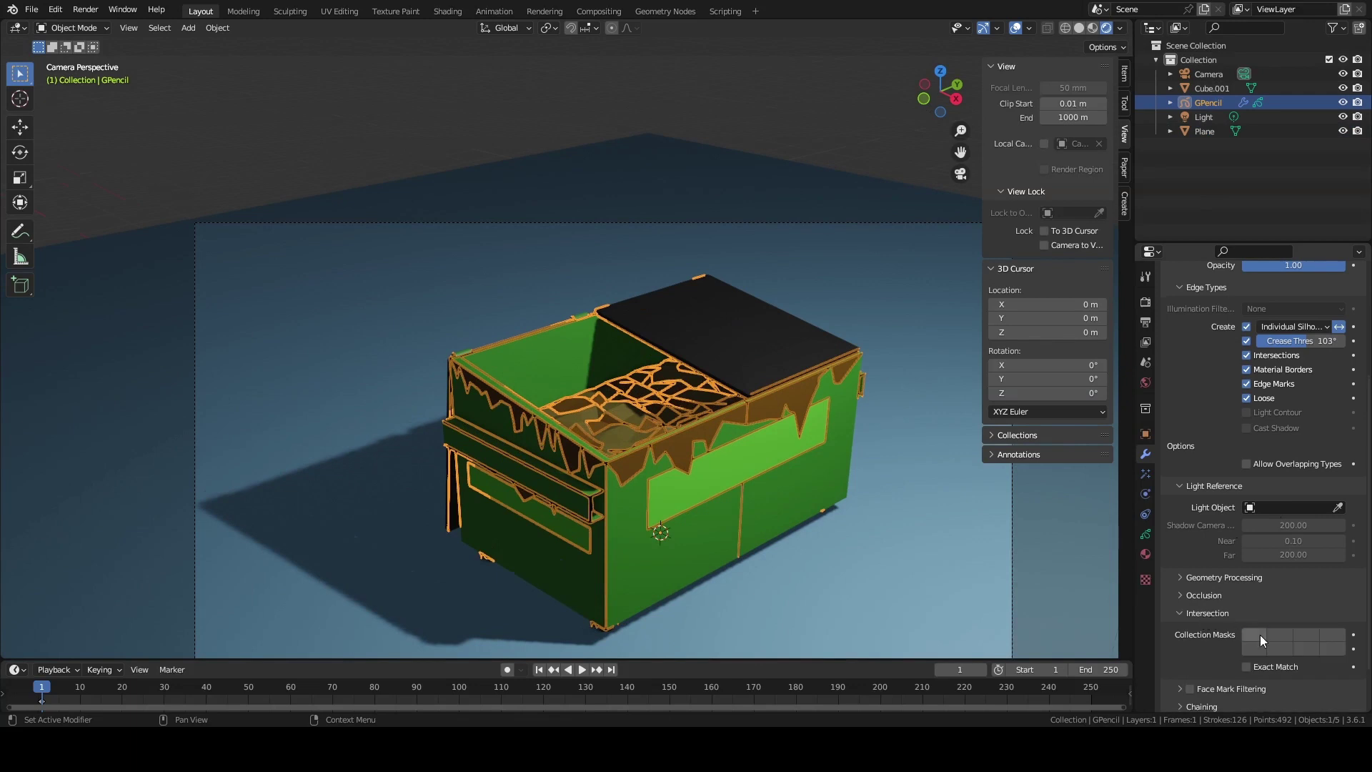
left_click(1259, 635)
scroll(1243, 633, "down", 2)
left_click(1212, 632)
left_click(1215, 650)
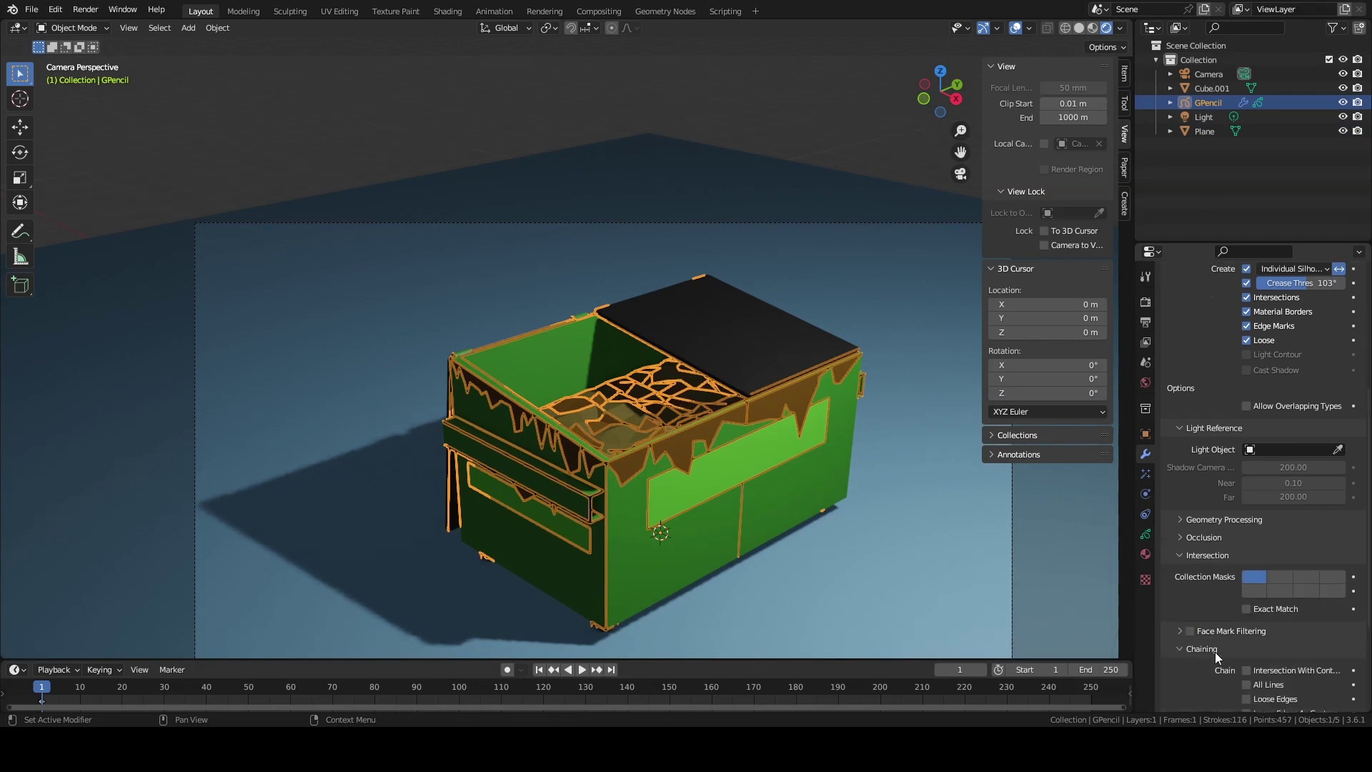
scroll(1215, 652, "down", 4)
Set the Black stroke material to Solid style, trying Squares before returning to Line
left_click(1146, 554)
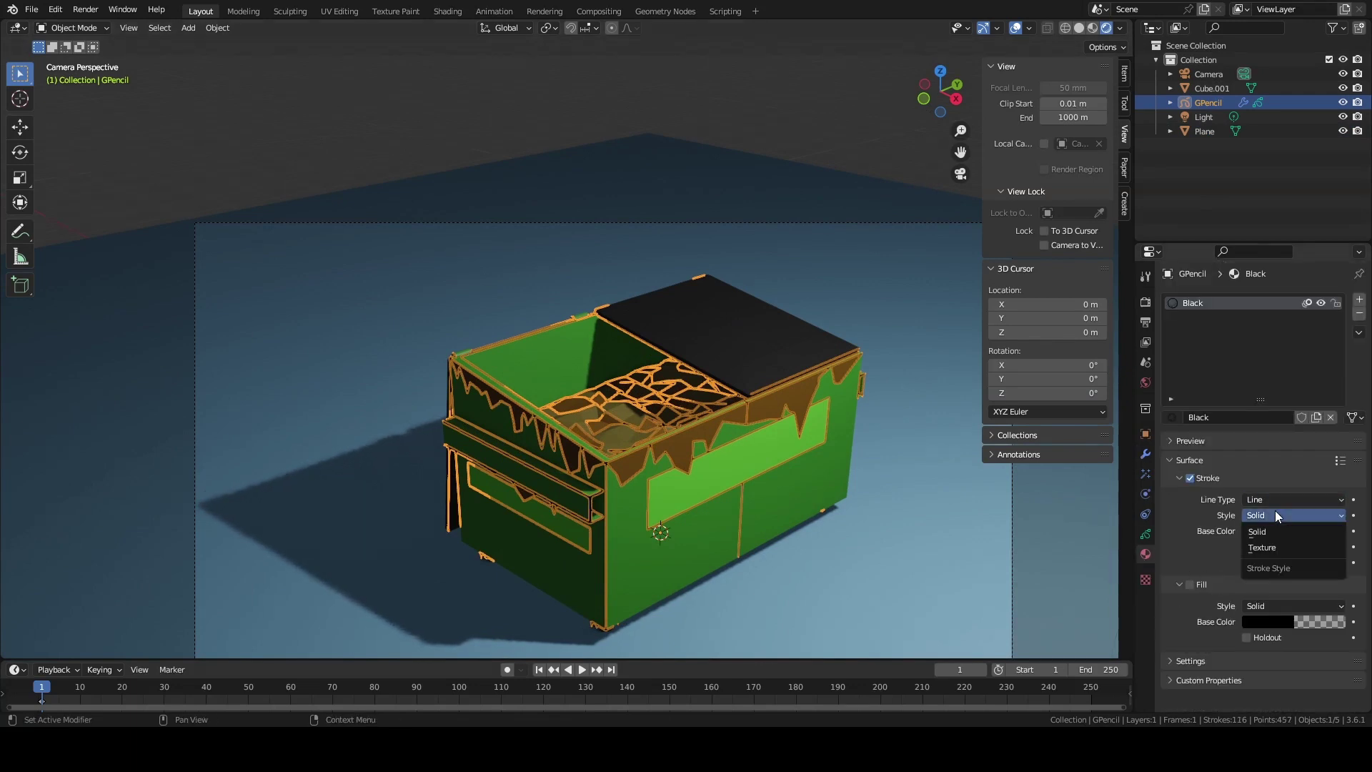
left_click(1294, 499)
left_click(1268, 531)
left_click(796, 206)
left_click(1215, 103)
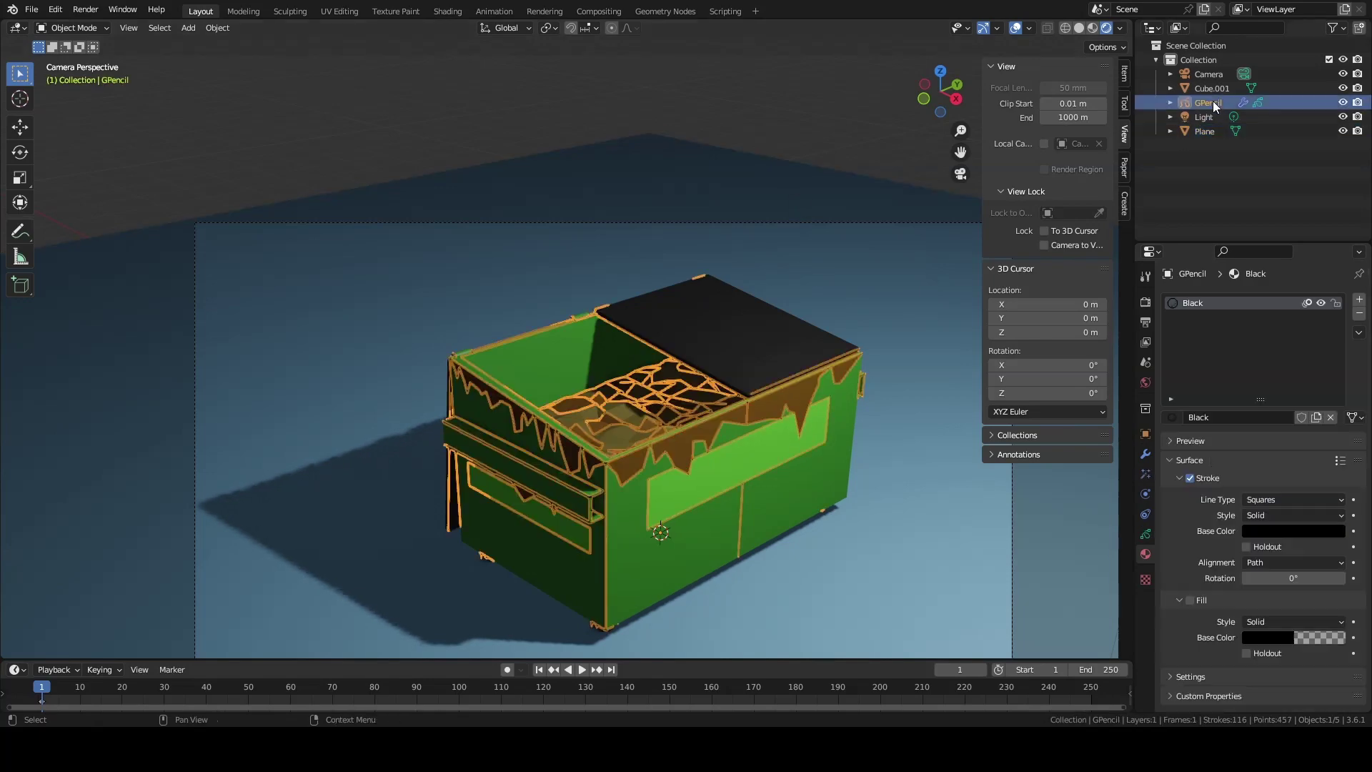
left_click(1274, 502)
left_click(1275, 546)
Reveal all of Cube.001's geometry and merge its vertices At Center
key("Tab")
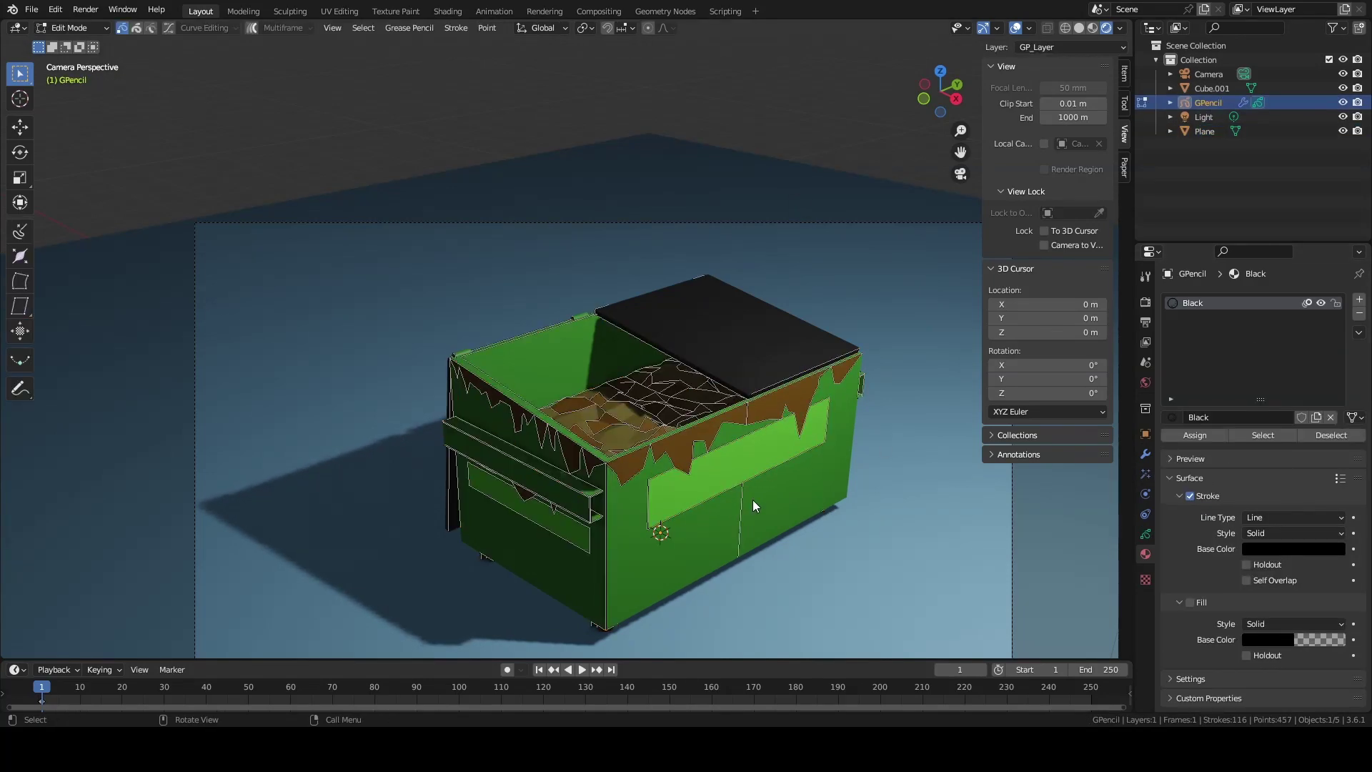
key("Tab")
left_click(742, 511)
key("Tab")
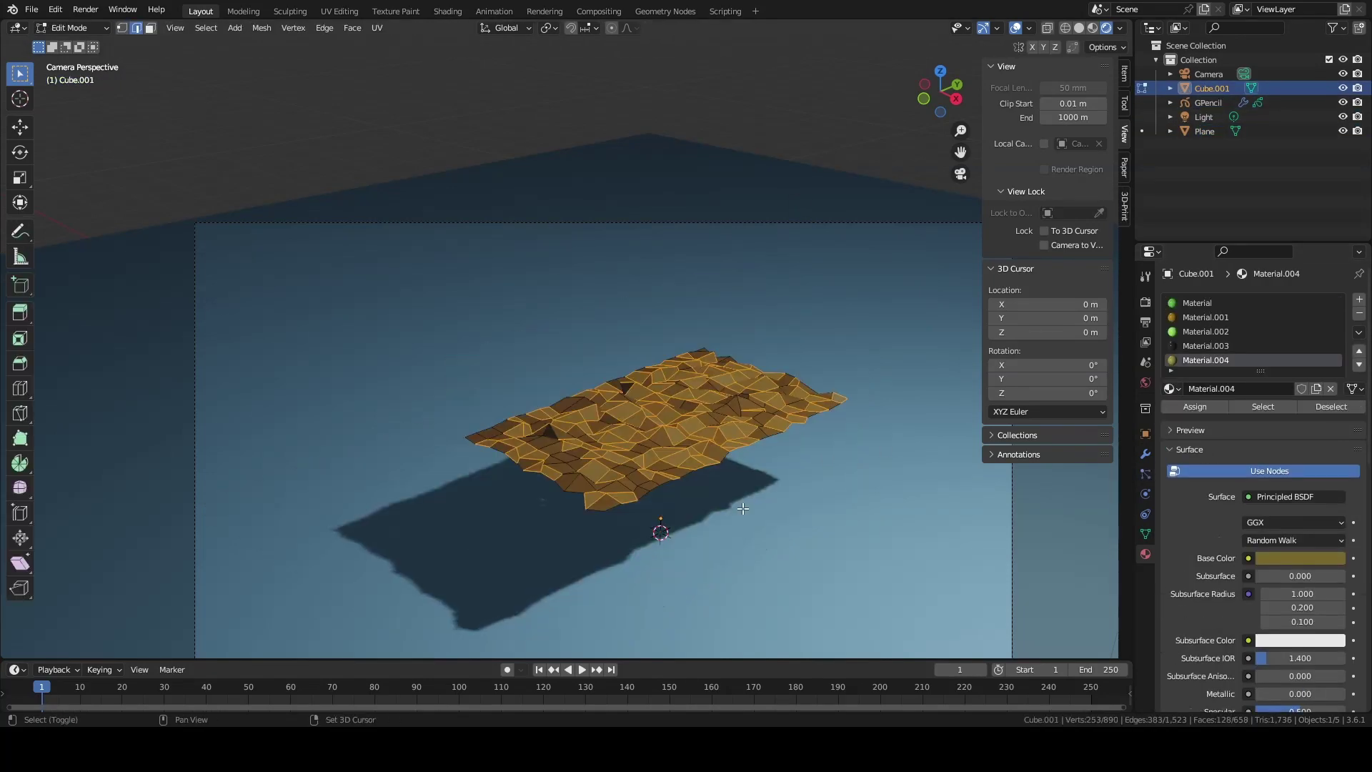
key("alt+h")
right_click(744, 498)
left_click(815, 629)
Select the lower front panel faces in X-ray, then return to shaded Object Mode
key("alt+z")
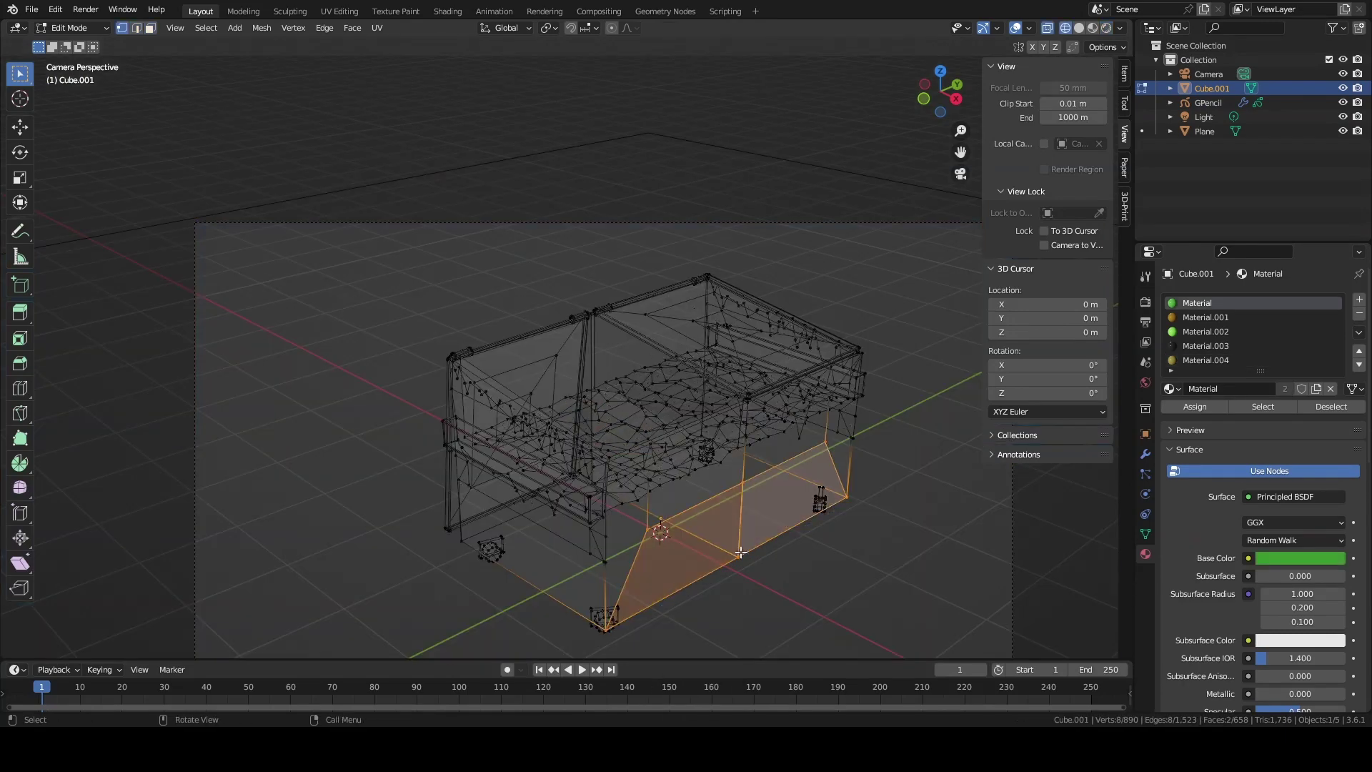
left_click_drag(727, 471, 770, 513)
key("Tab")
key("shift+z")
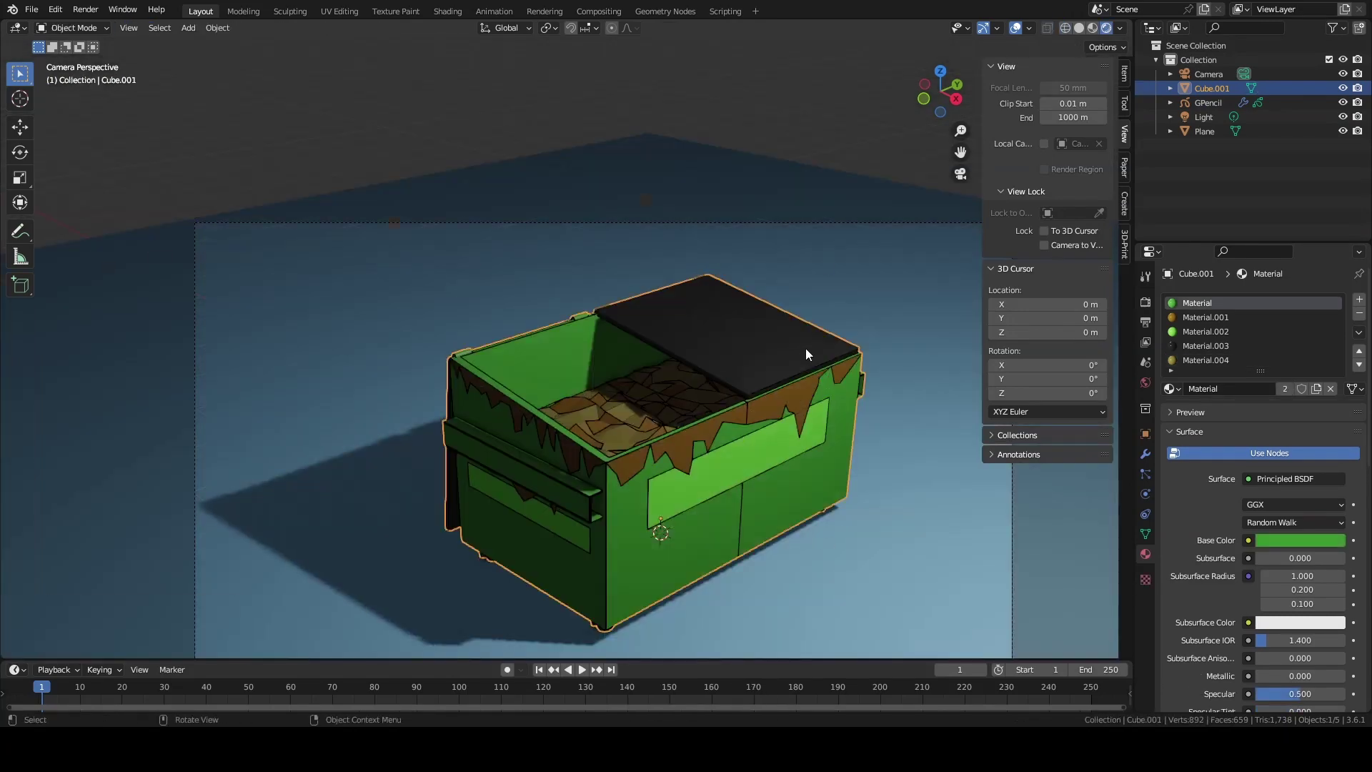
Clear the dumpster from GPencil's Line Art Object field
left_click(1146, 454)
left_click(1208, 103)
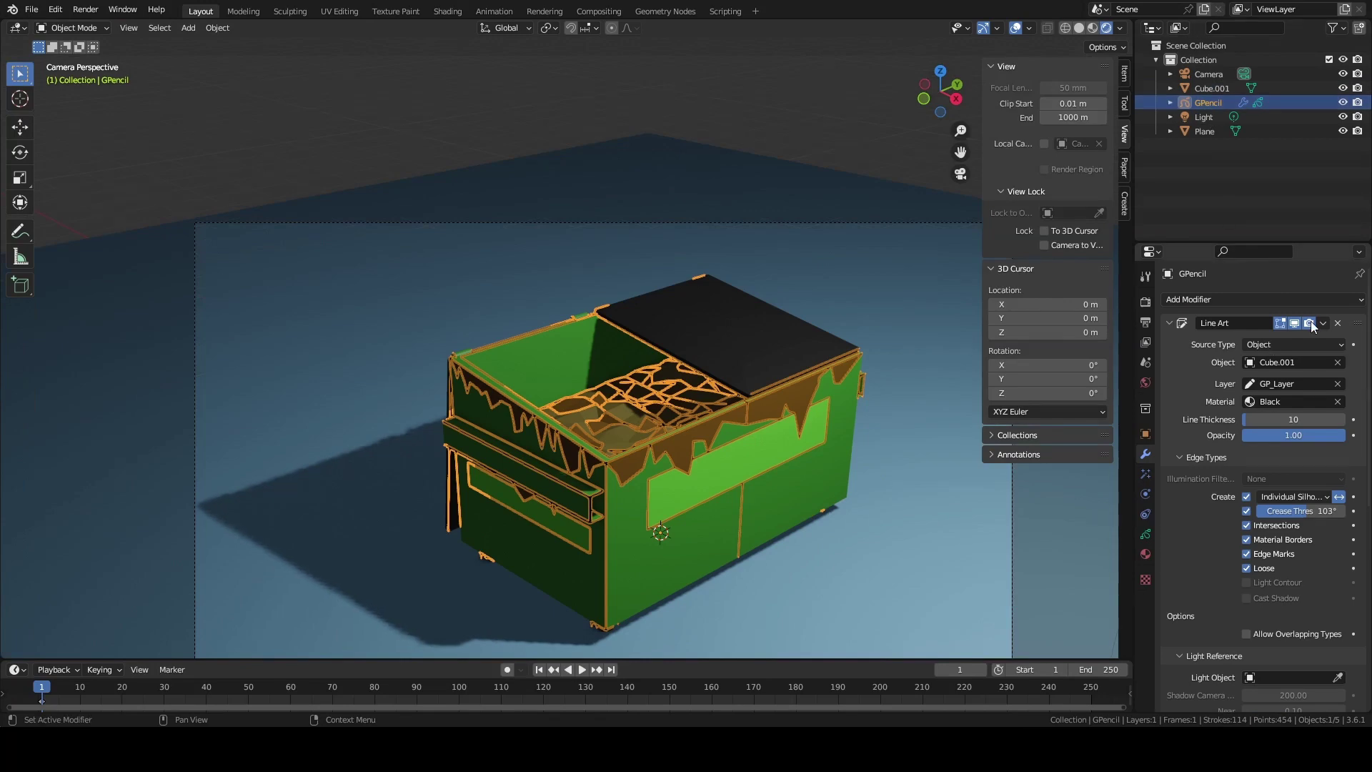
left_click(1338, 362)
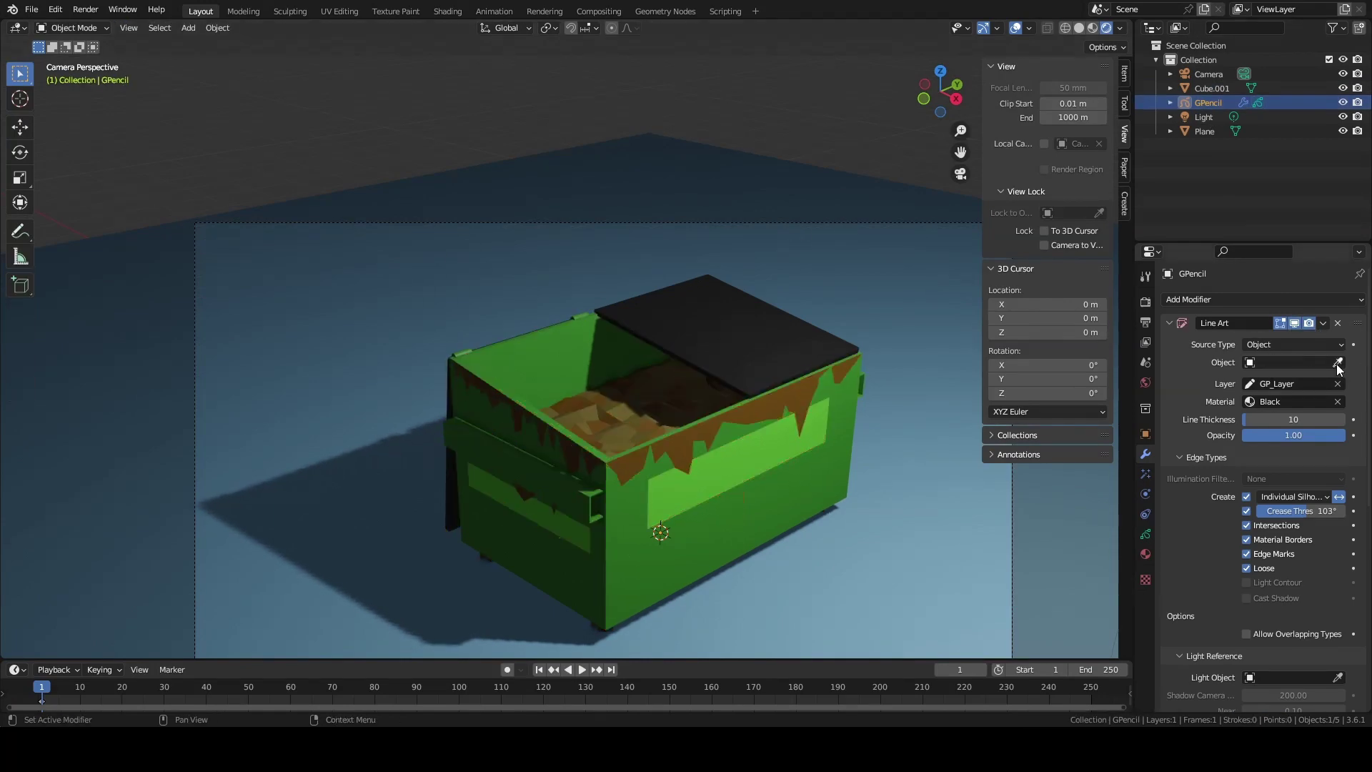
left_click(775, 435)
Delete the old GPencil outline and add a new Grease Pencil Line Art object
key("x")
left_click(796, 307)
key("shift+a")
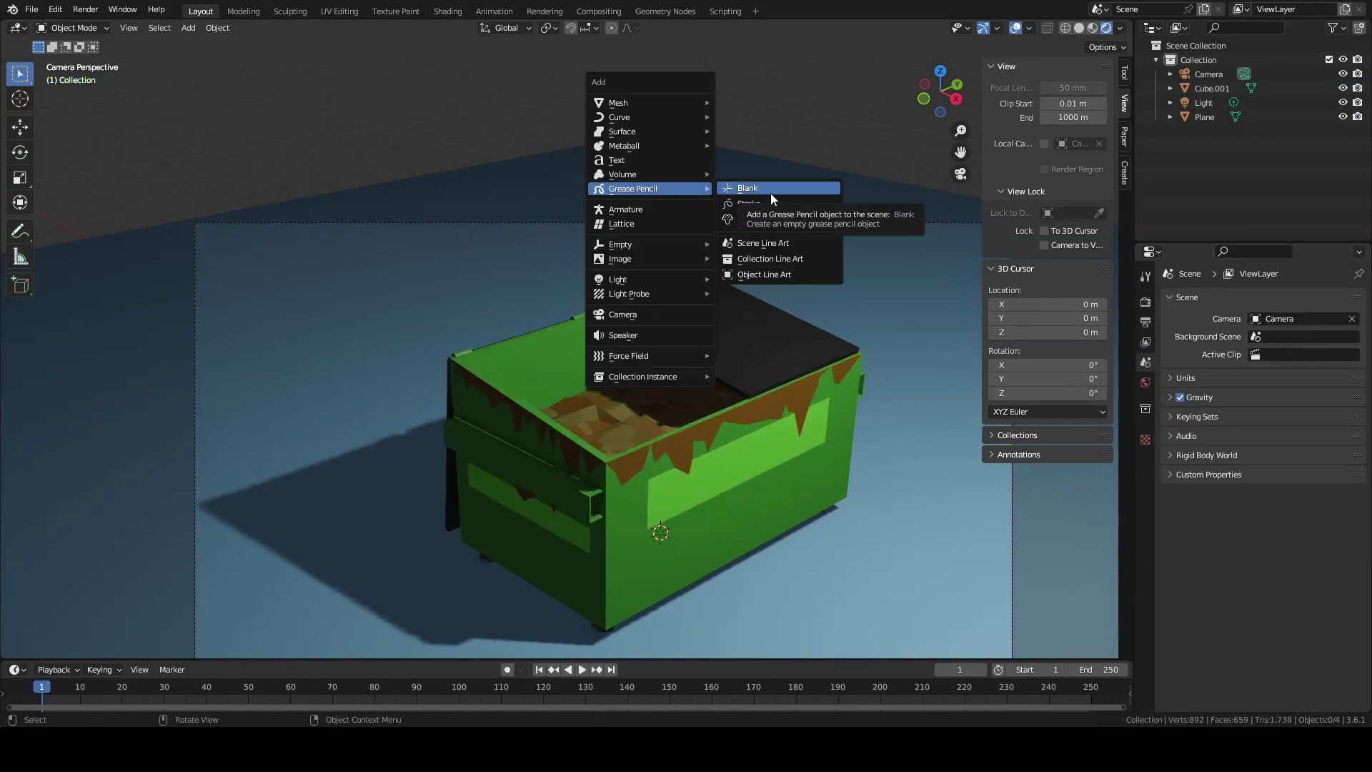
left_click(770, 189)
Make the Line Art trace Object Cube.001 on GP_Layer with Black.001 material
left_click(1216, 300)
left_click(1121, 404)
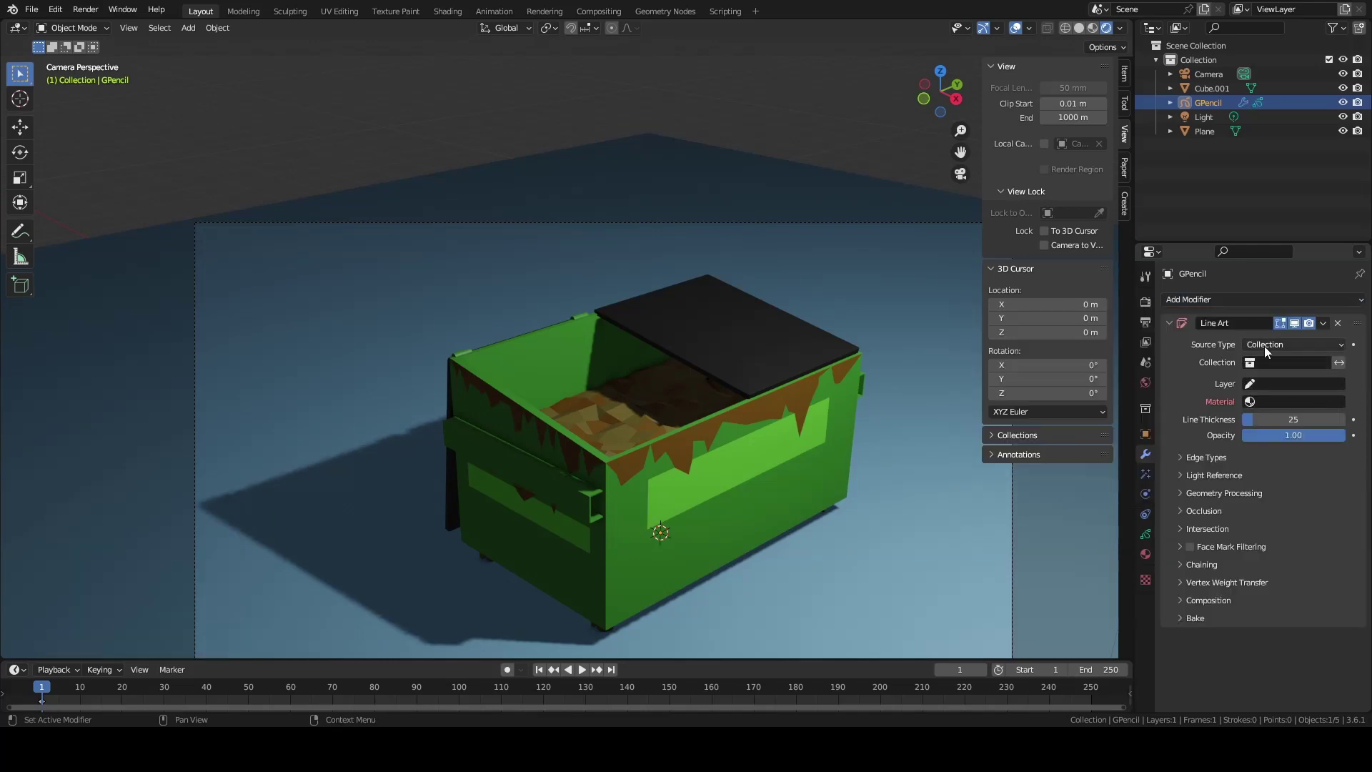
left_click(1262, 384)
left_click(1280, 406)
left_click(1278, 402)
left_click(1251, 422)
Dissolve the selected front faces of the dumpster mesh in Edit Mode
key("Tab")
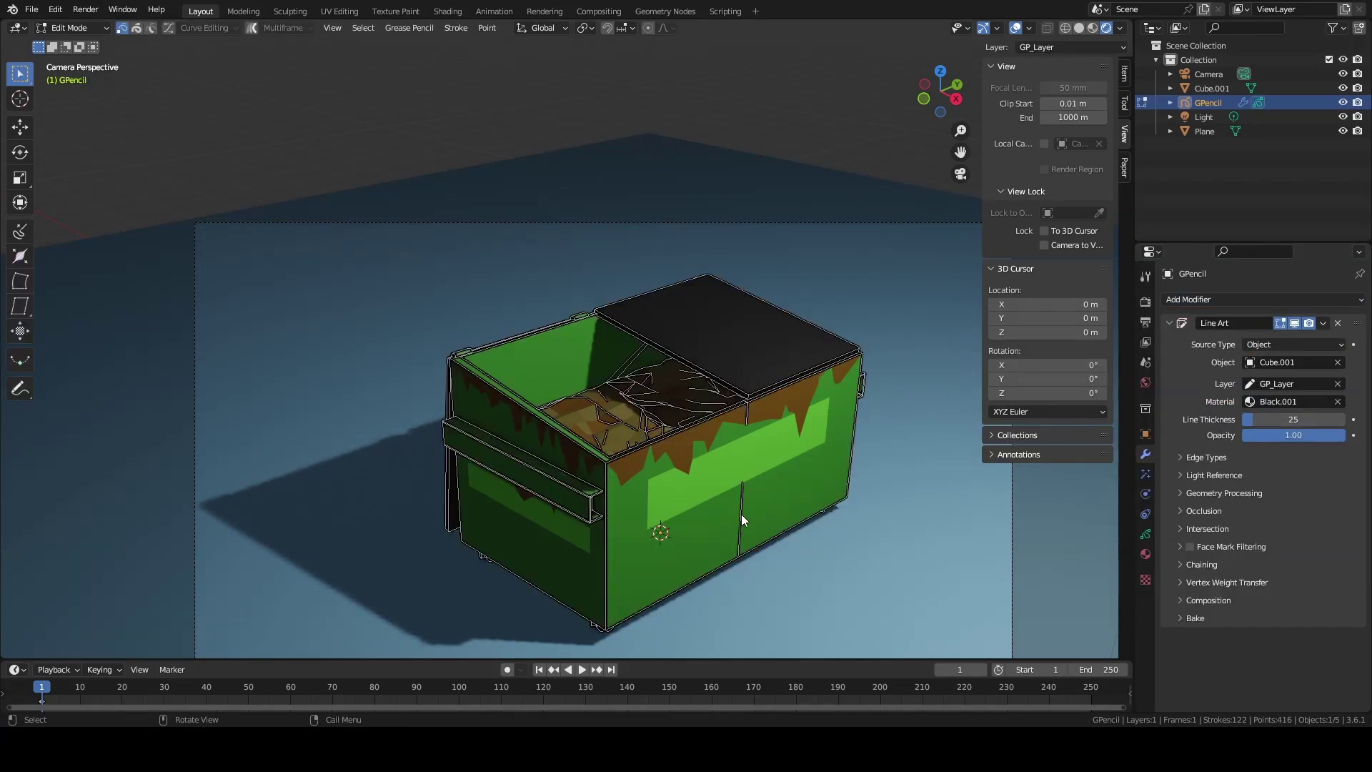
key("alt+q")
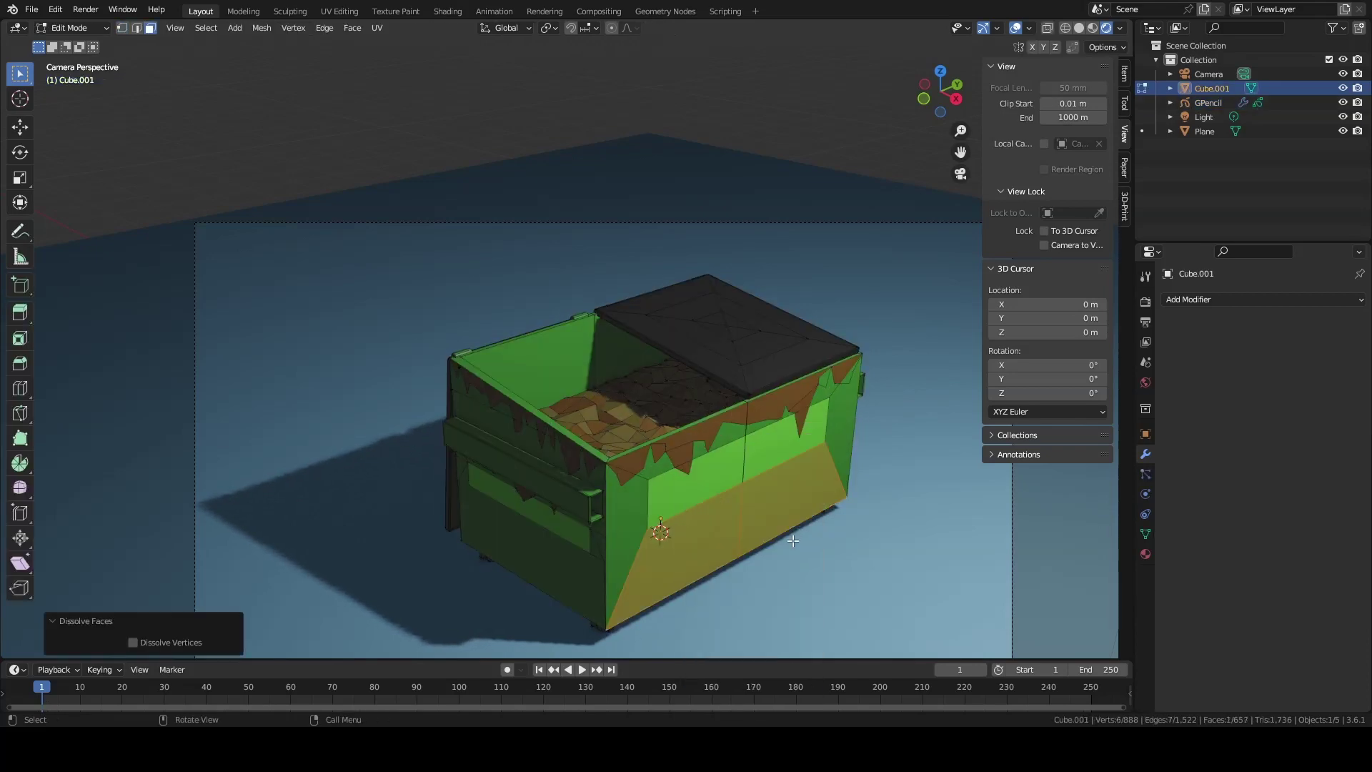
key("Tab")
Set the GPencil line thickness to 6 and include material borders in the edge types
left_click(1215, 103)
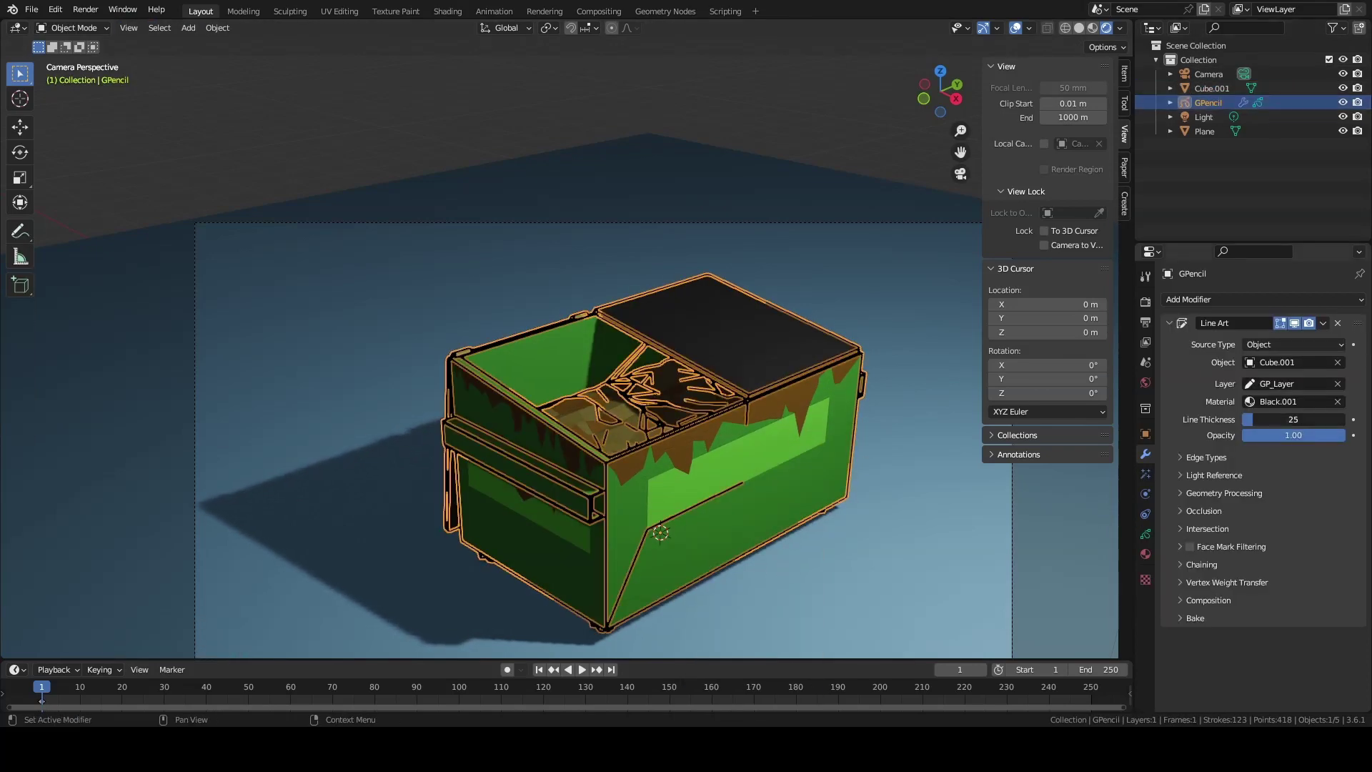
left_click(830, 104)
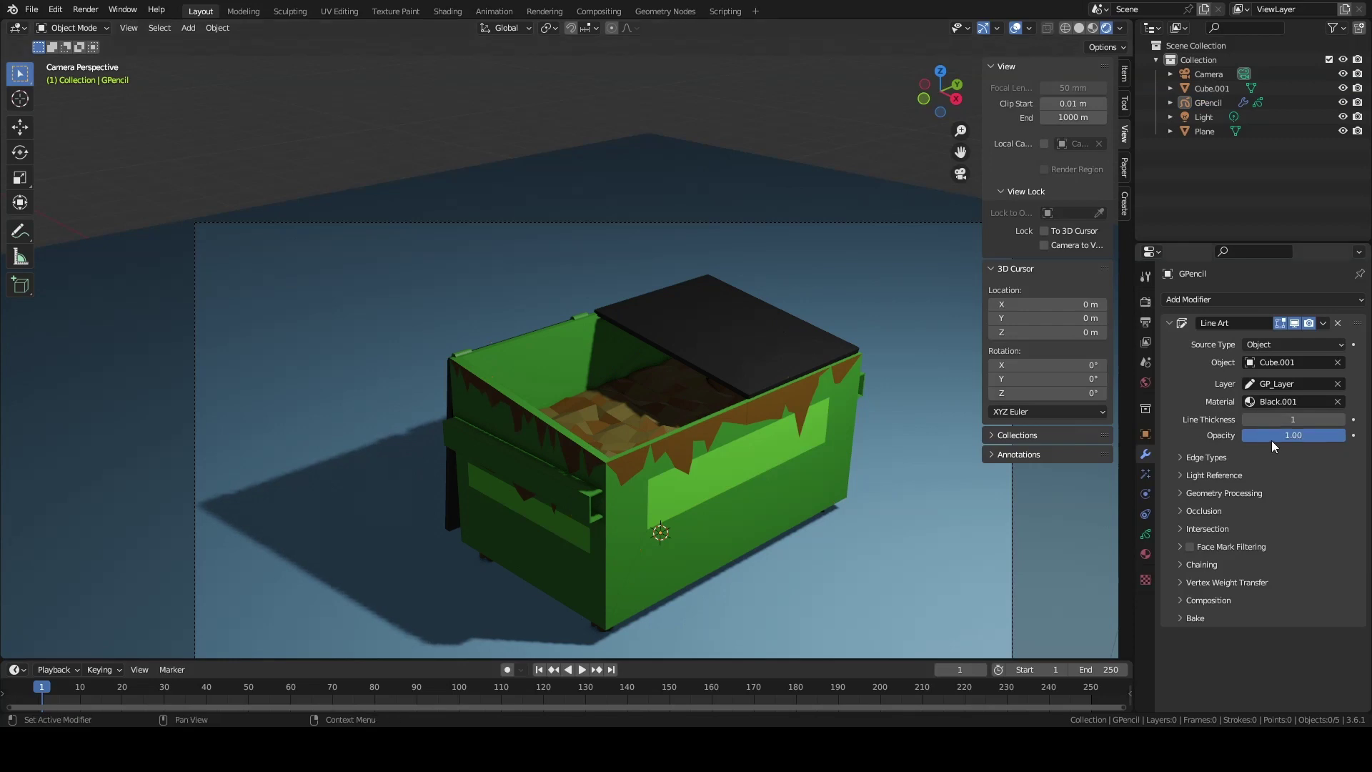
left_click_drag(1287, 419, 1297, 420)
left_click(1206, 458)
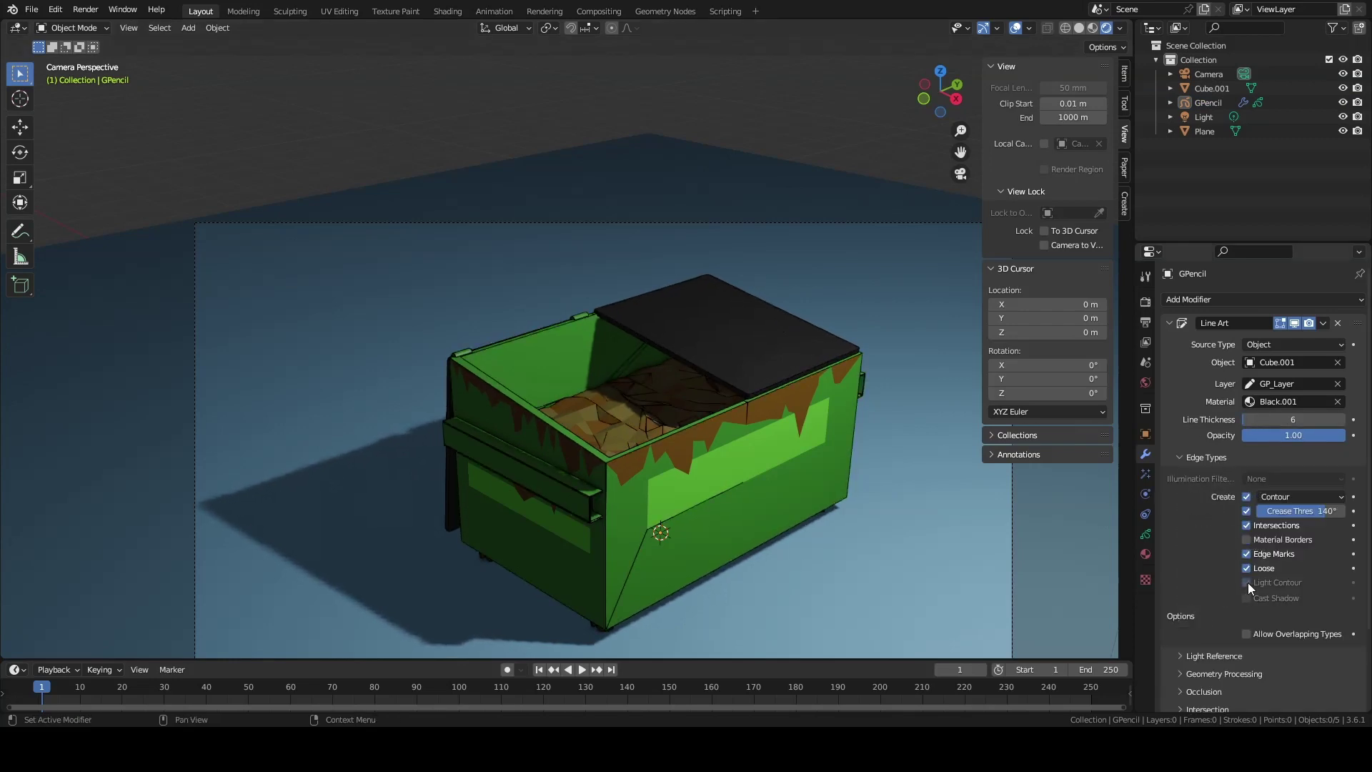
left_click(1248, 540)
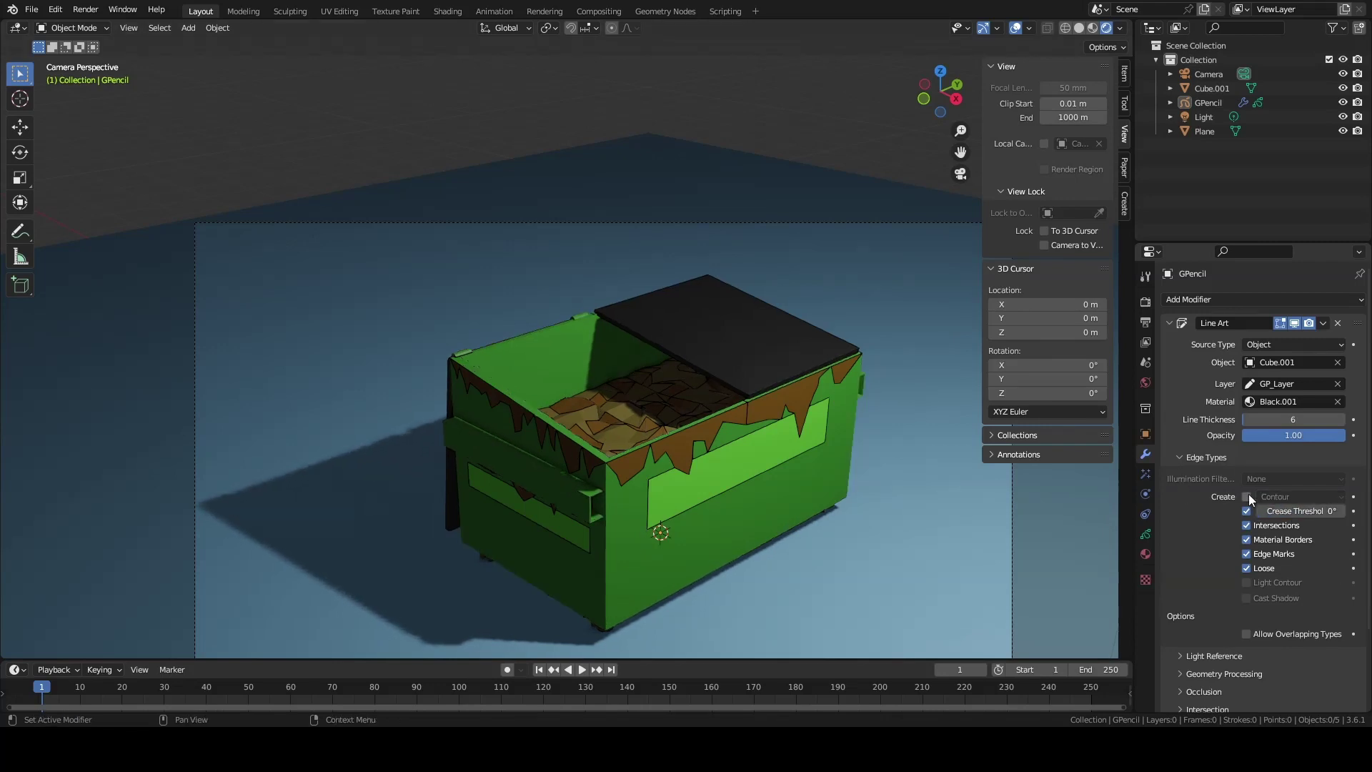
Delete the stray edge on Cube.001's front panel in edge select mode
left_click(641, 538)
key("Tab")
key("2")
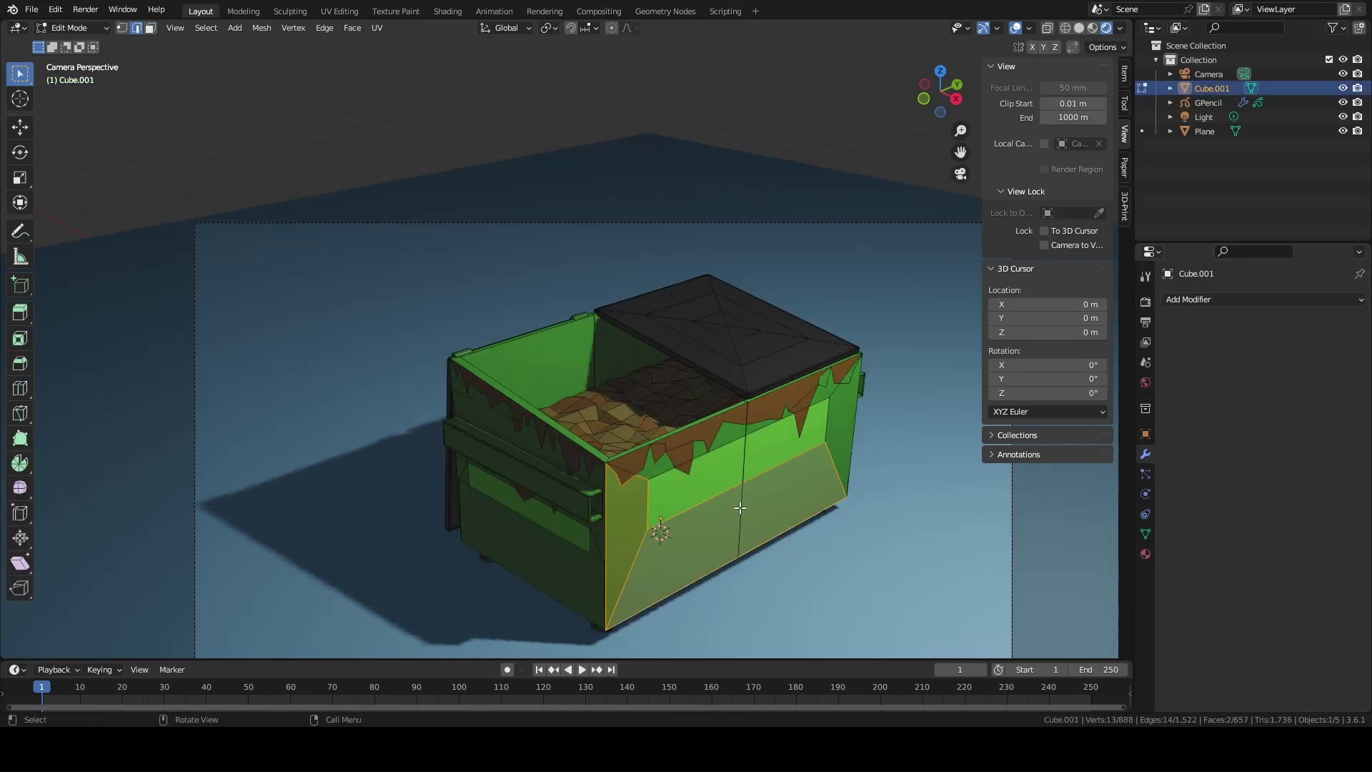
left_click(740, 505)
key("x")
left_click(707, 523)
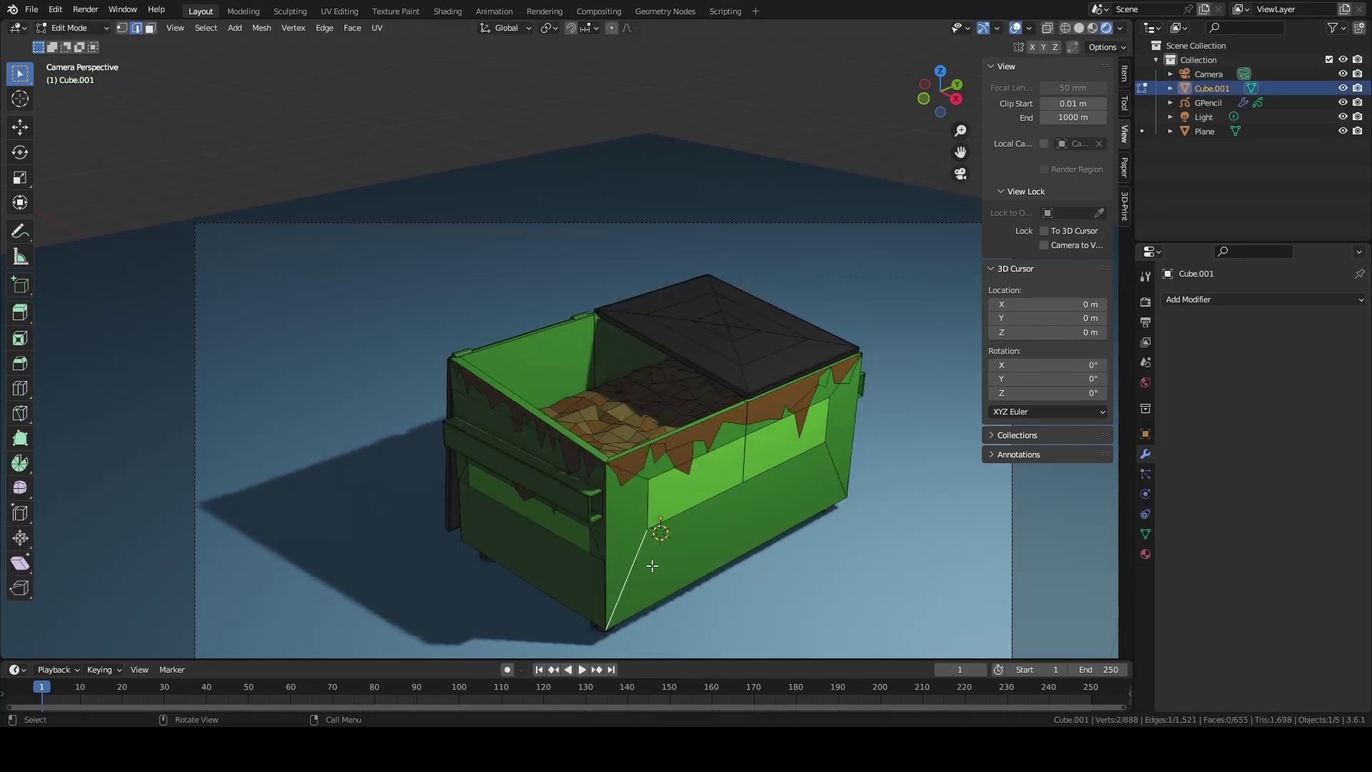
key("f")
key("Tab")
key("Tab")
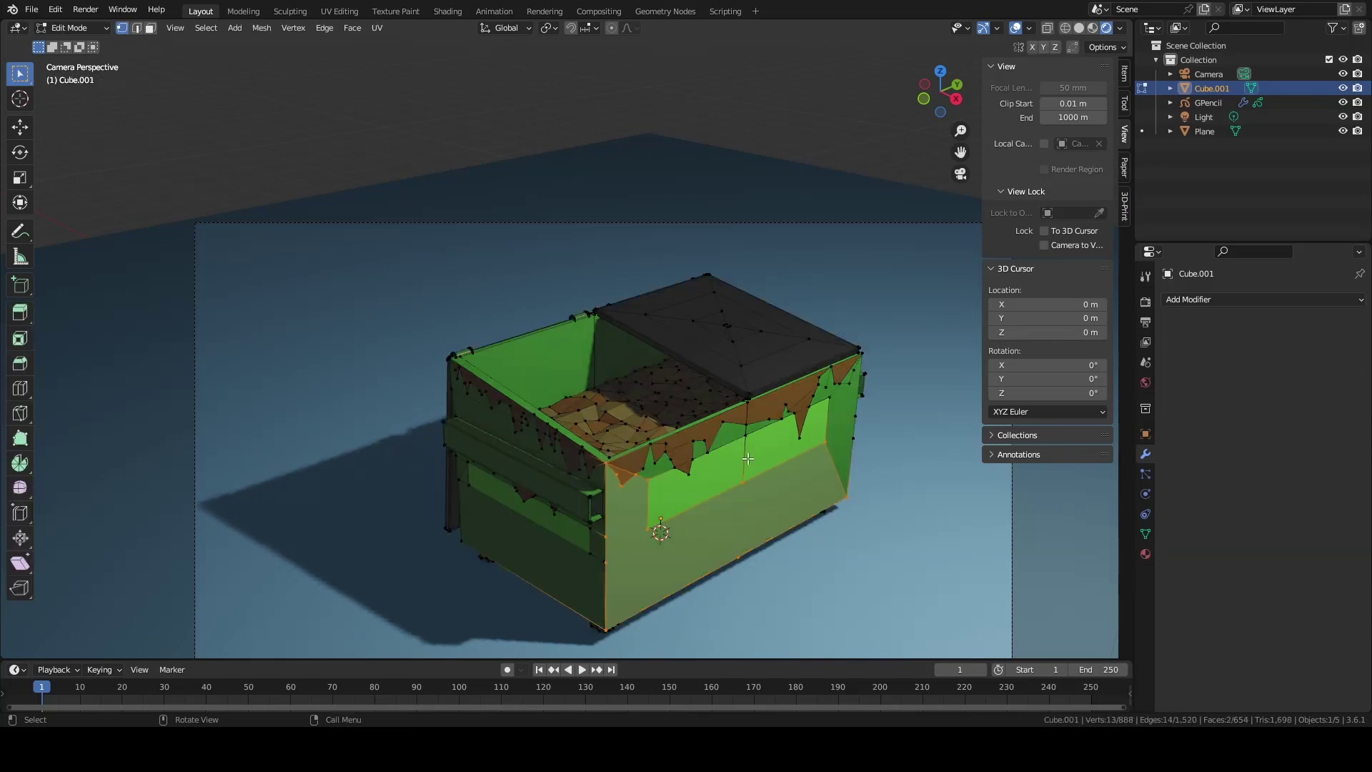
Box-select the front panel geometry with X-ray in face select mode
key("3")
left_click(697, 486)
key("l")
key("alt+z")
key("b")
middle_click_drag(746, 435, 750, 441)
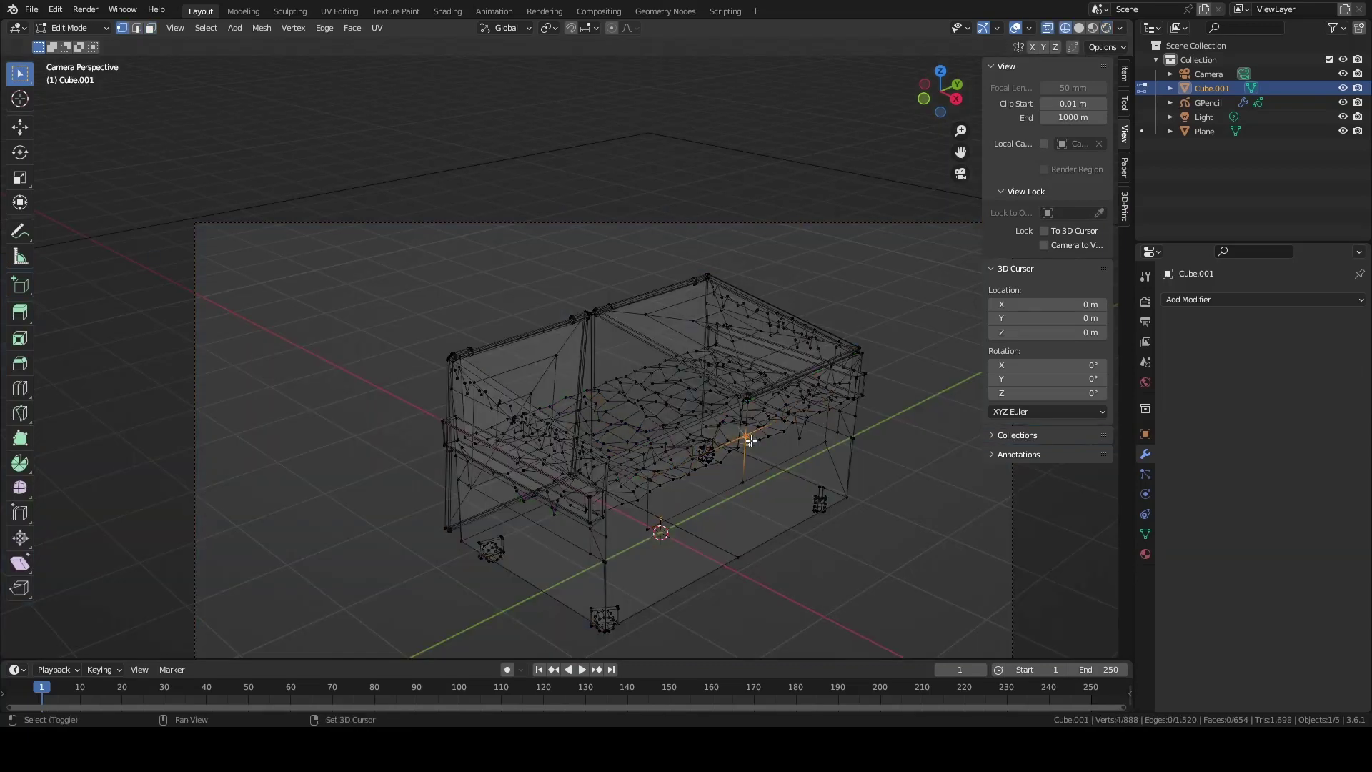
key("l")
key("shift+z")
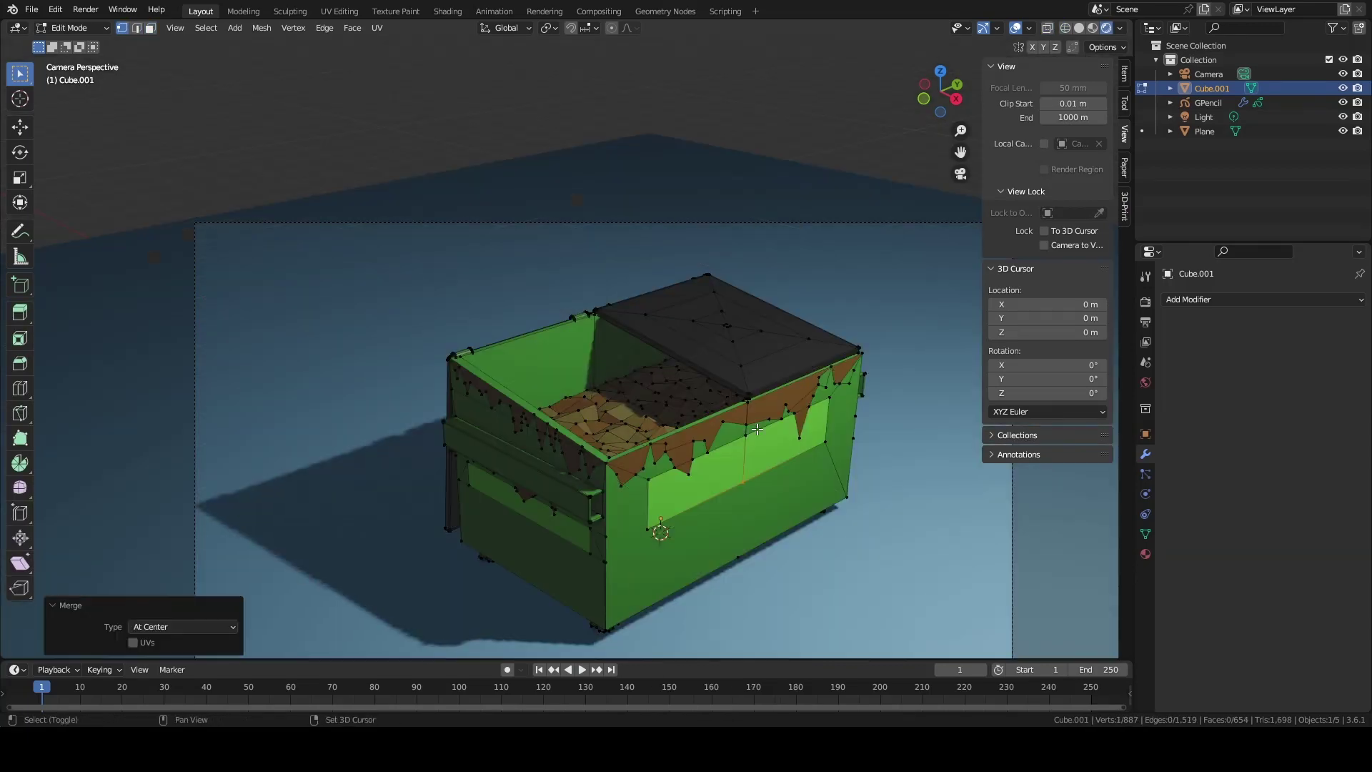
right_click(766, 456)
left_click(766, 456)
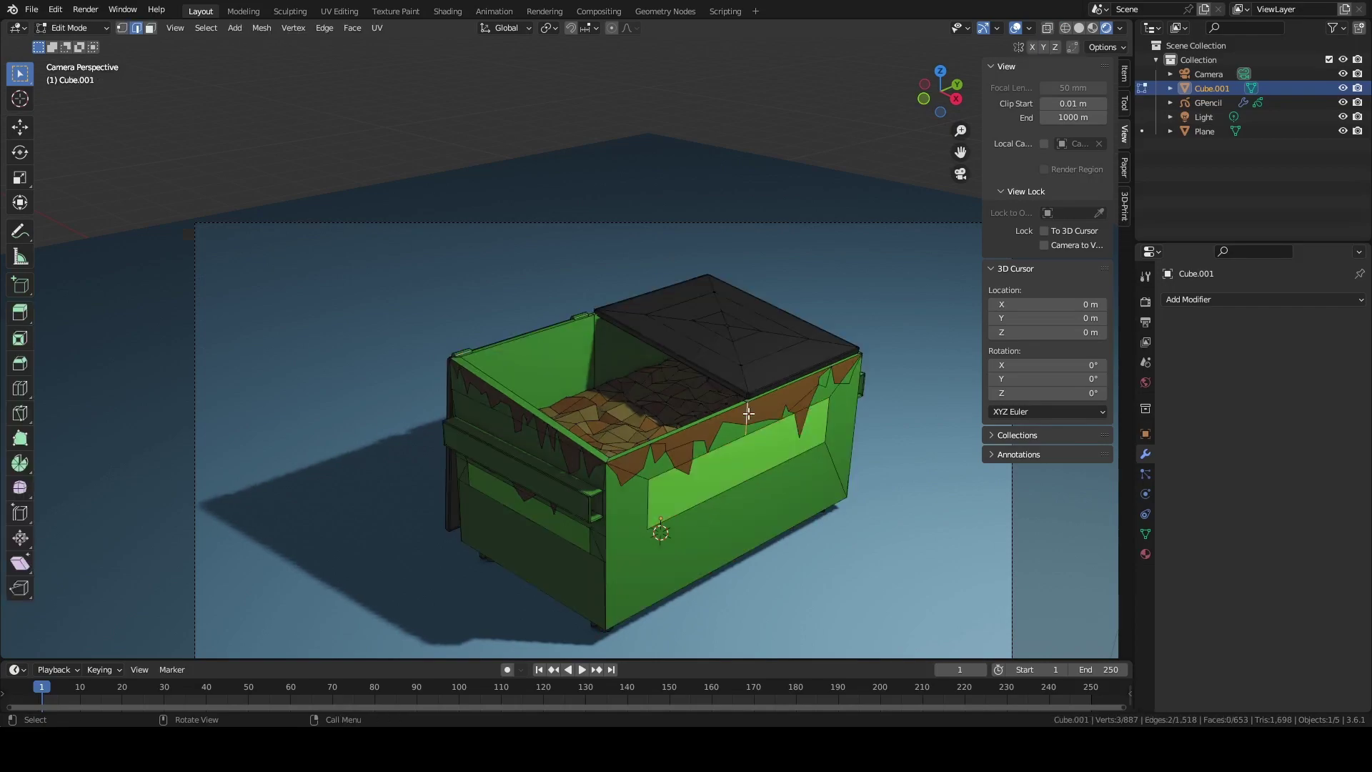
Merge the selected loose vertices at center into one, then return to face selection
right_click(750, 411)
left_click(751, 412)
key("shift+z")
scroll(748, 406, "up", 5)
right_click(721, 358)
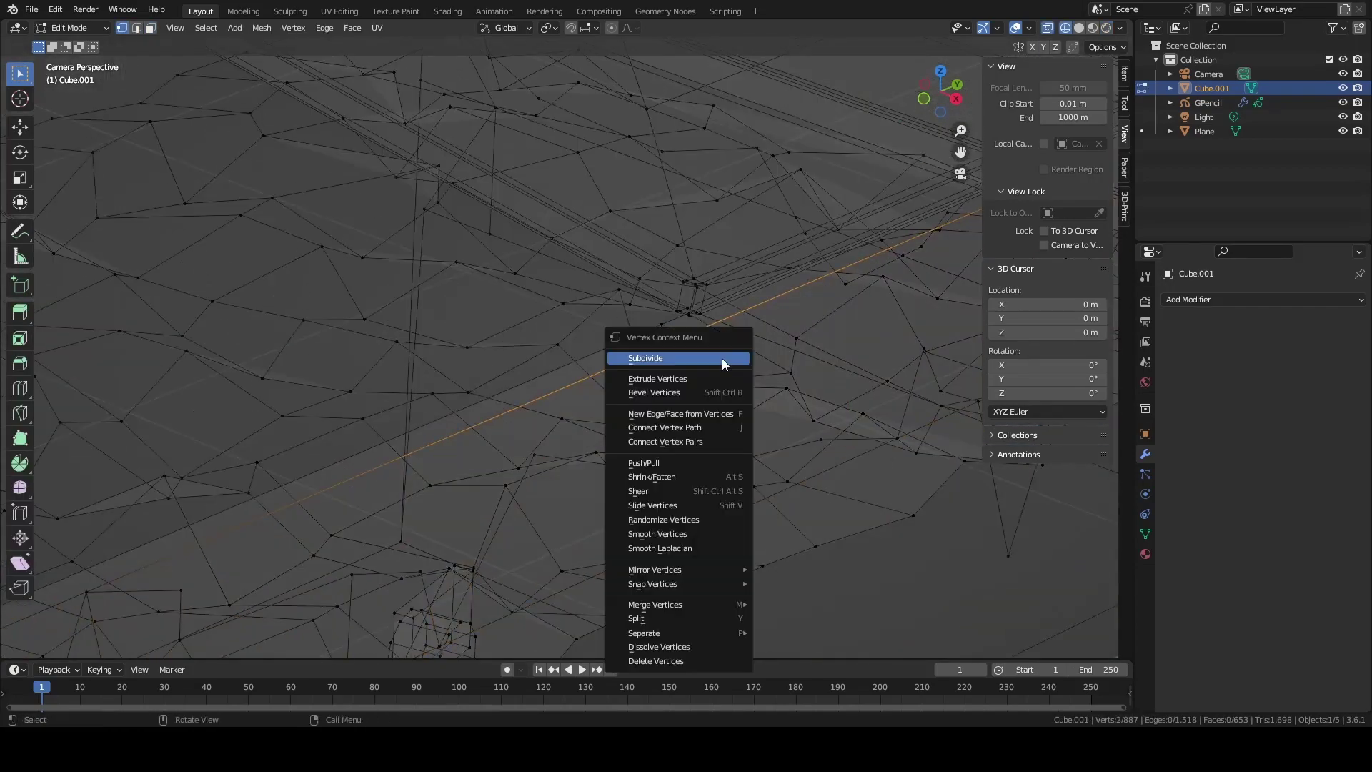
left_click(686, 468)
key("shift+z")
scroll(704, 461, "down", 5)
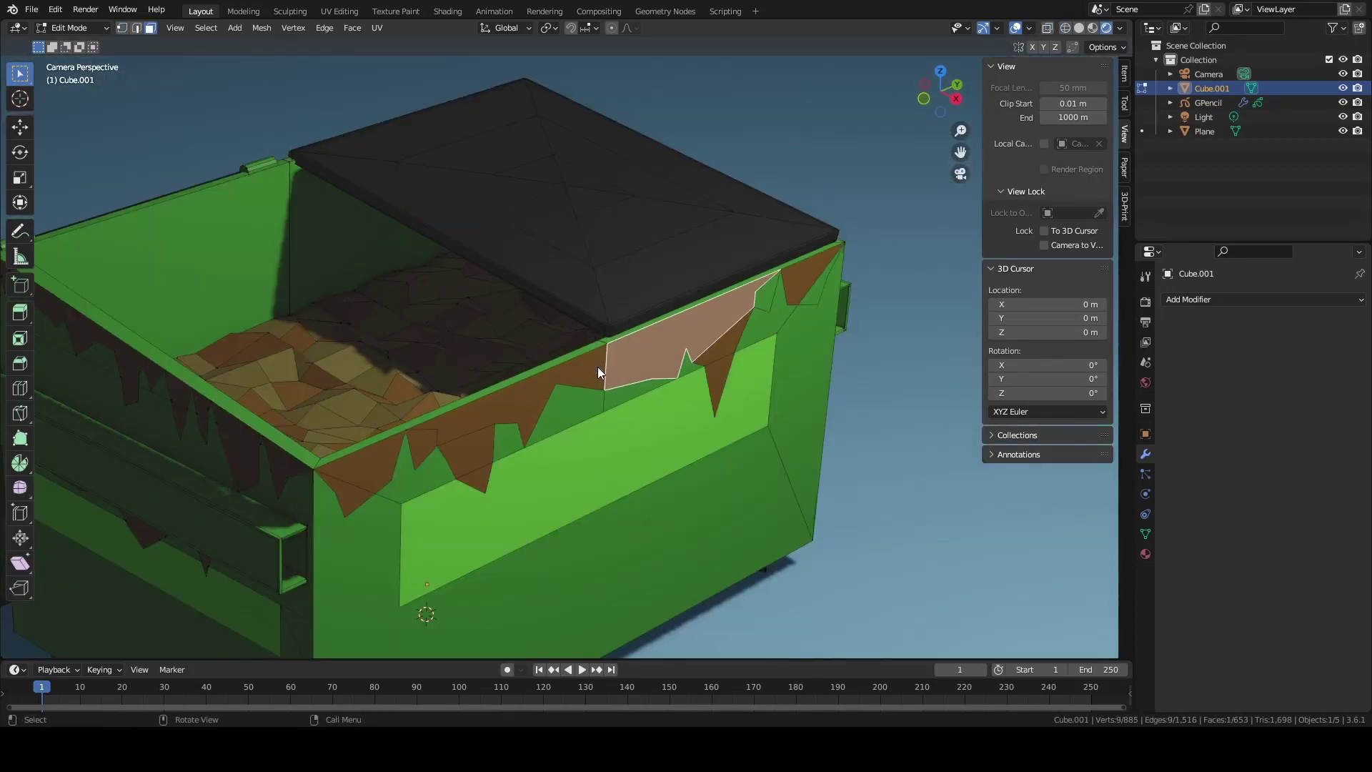
key("3")
right_click(607, 395)
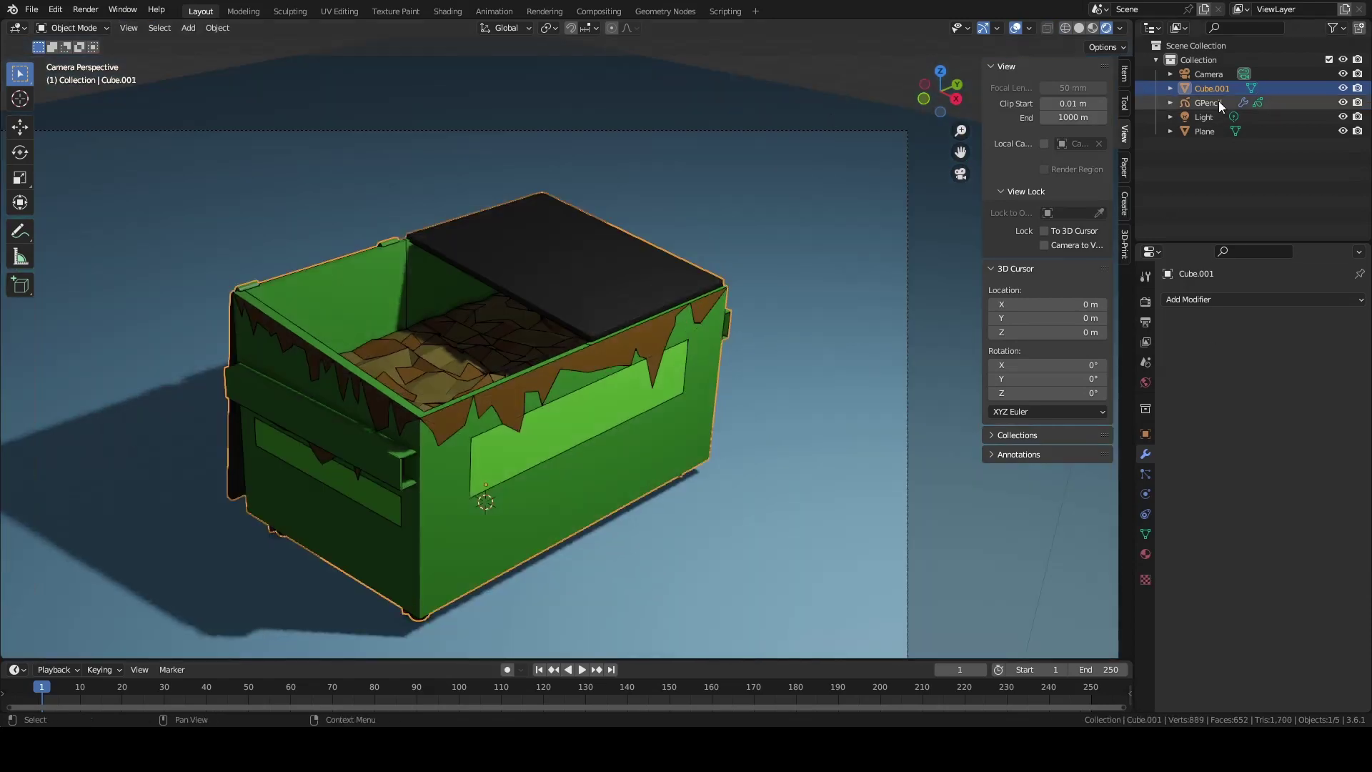
Set the Eevee shadow Cube Size and Cascade Size both to 4096 px
left_click(1208, 103)
left_click(684, 227)
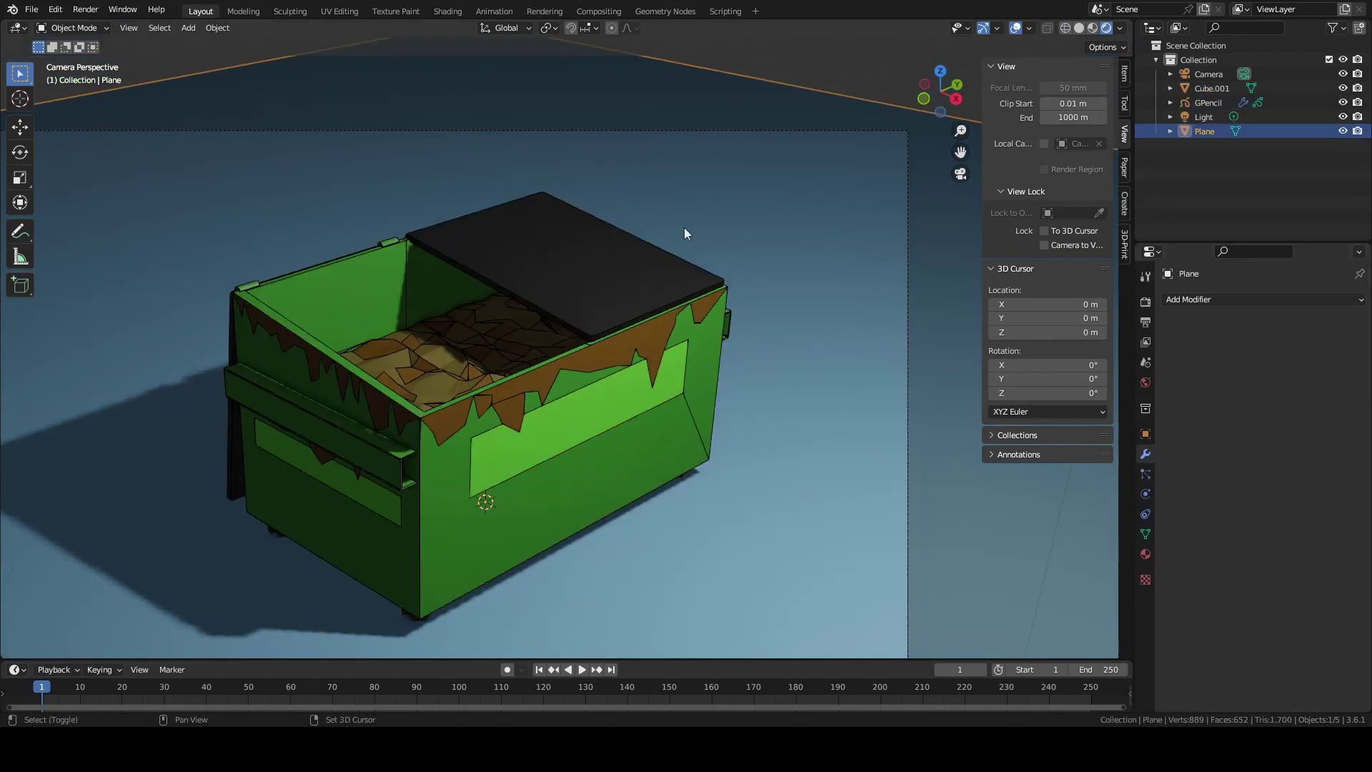
scroll(836, 329, "left", 5)
scroll(863, 139, "down", 2)
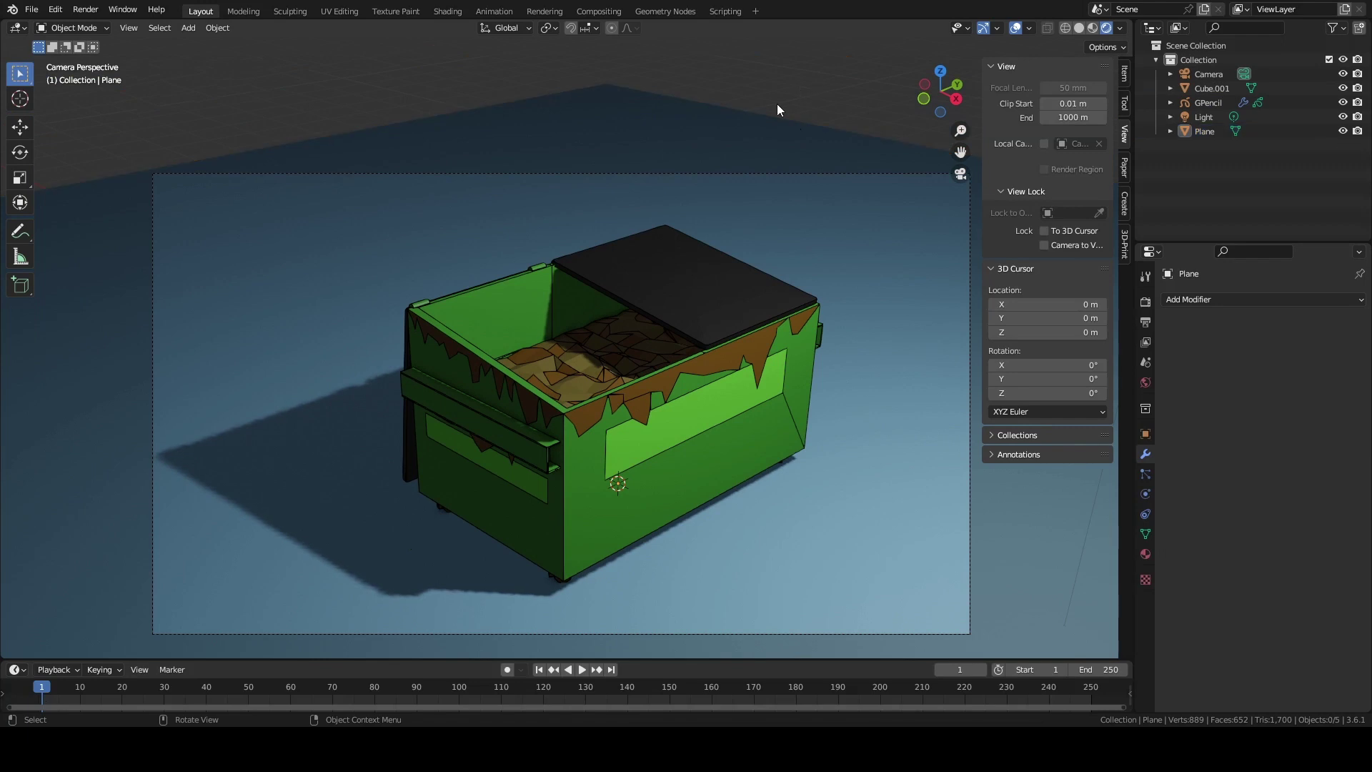
scroll(778, 105, "down", 2)
left_click(1146, 302)
left_click(1286, 595)
left_click(1271, 503)
left_click(1286, 611)
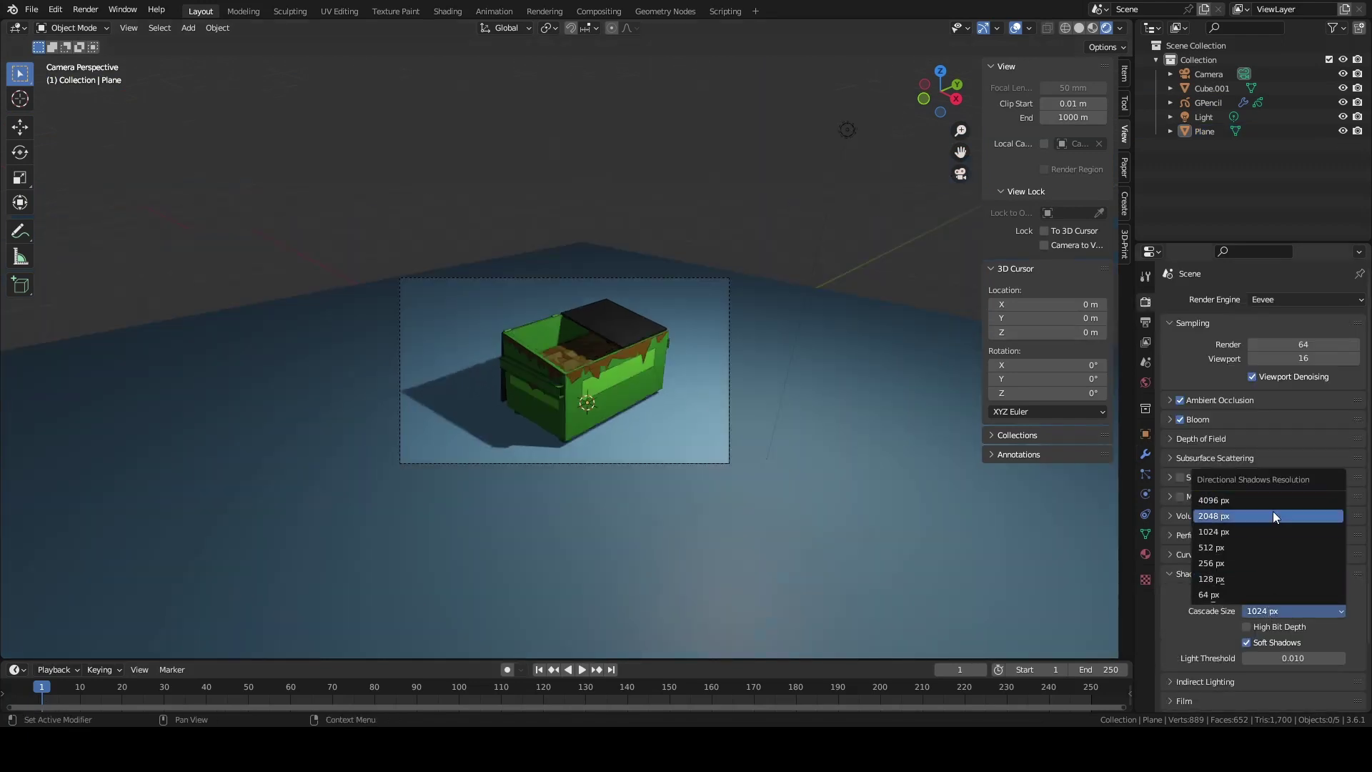
left_click(1265, 500)
scroll(732, 519, "up", 5)
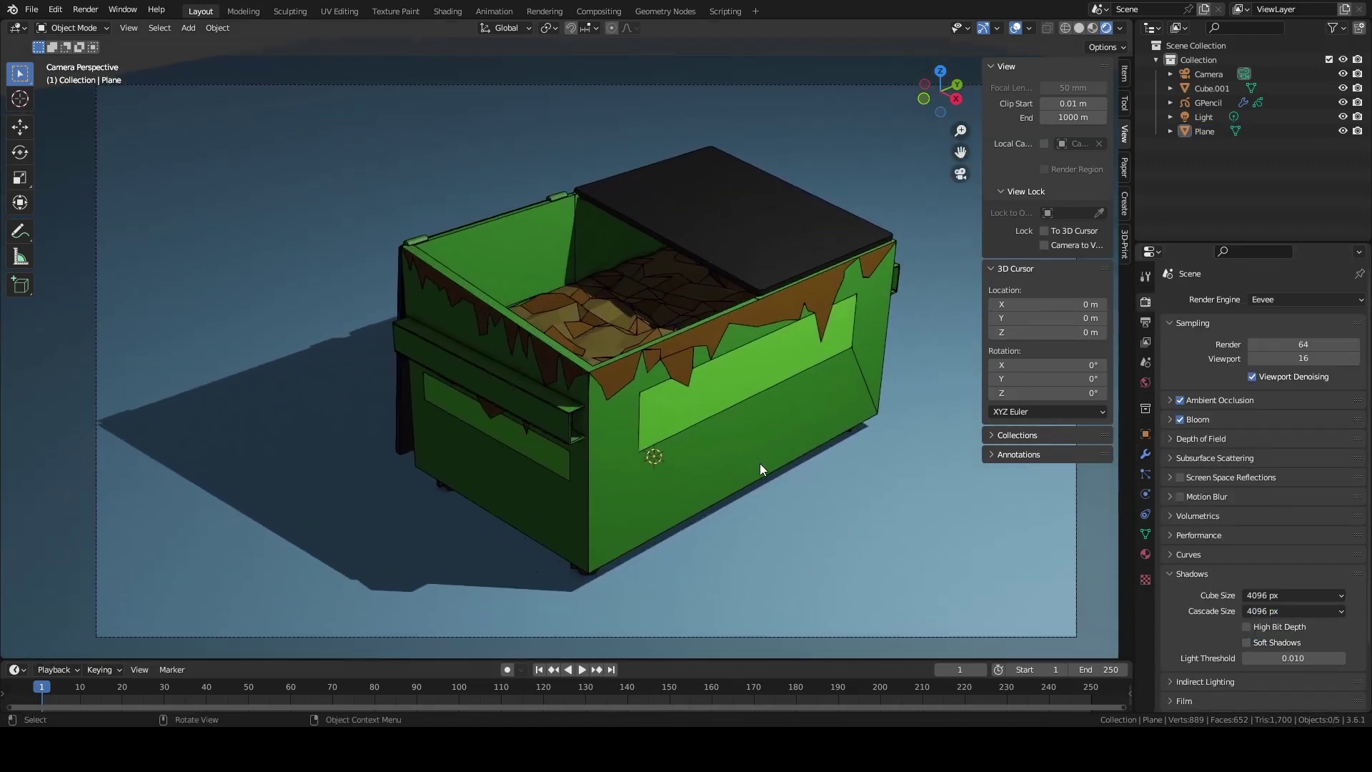
scroll(761, 463, "up", 2)
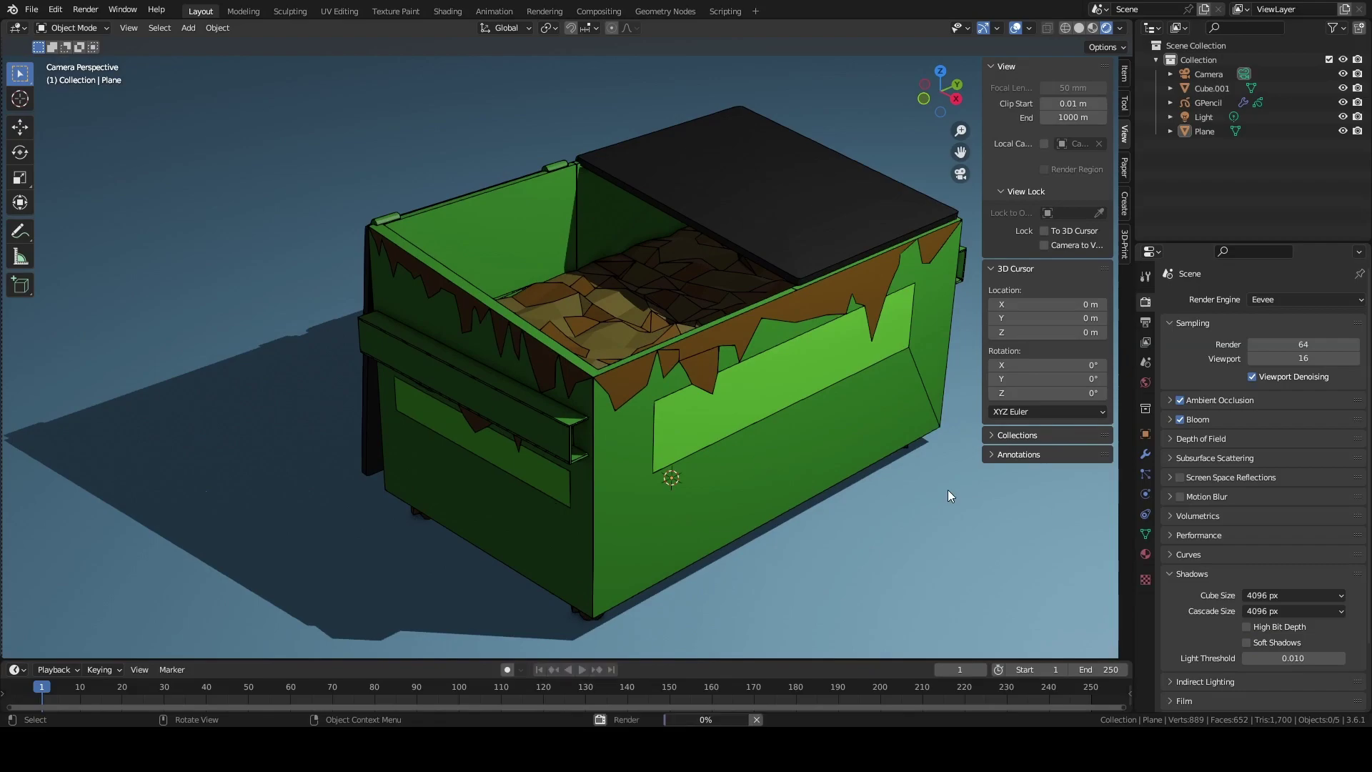